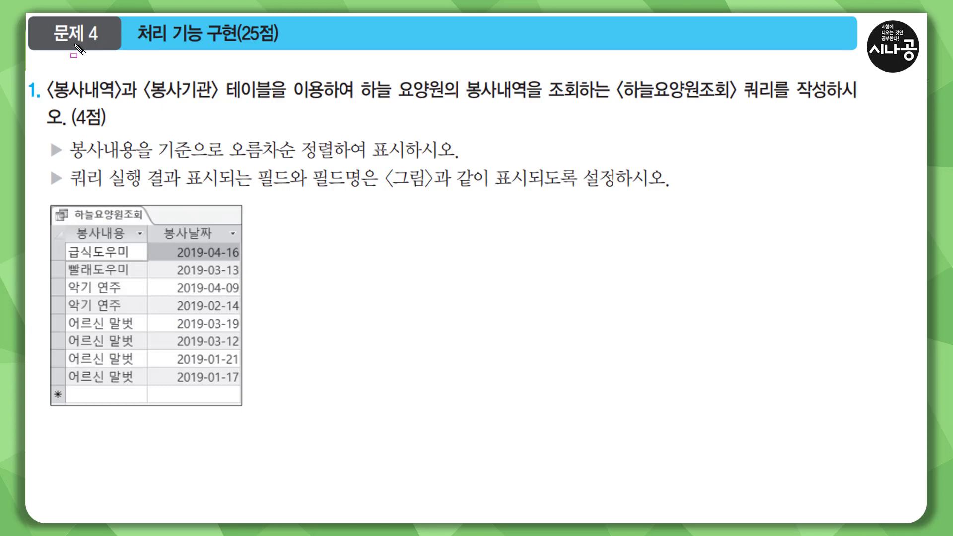
left_click_drag(52, 43, 280, 45)
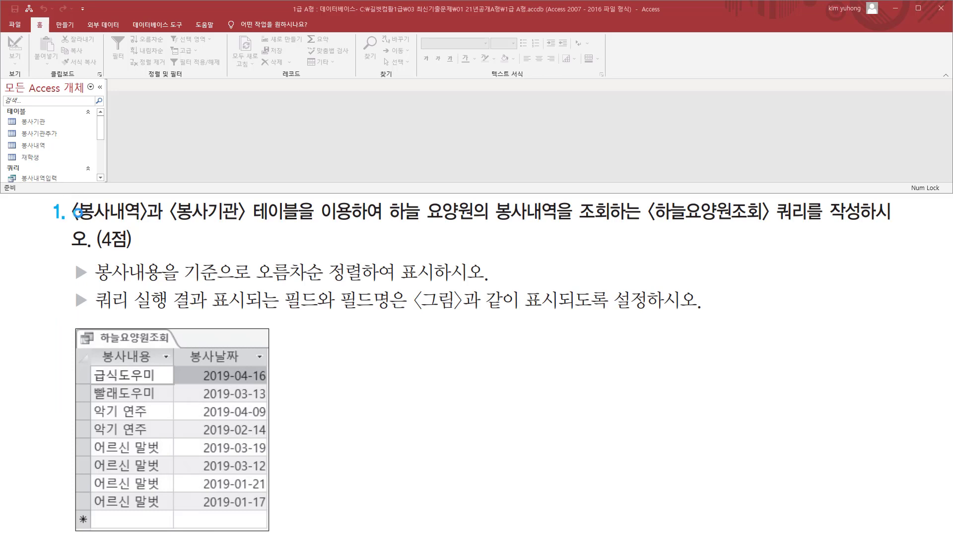
mouse_move(73, 224)
left_mouse_down()
mouse_move(302, 224)
mouse_move(306, 200)
left_mouse_up()
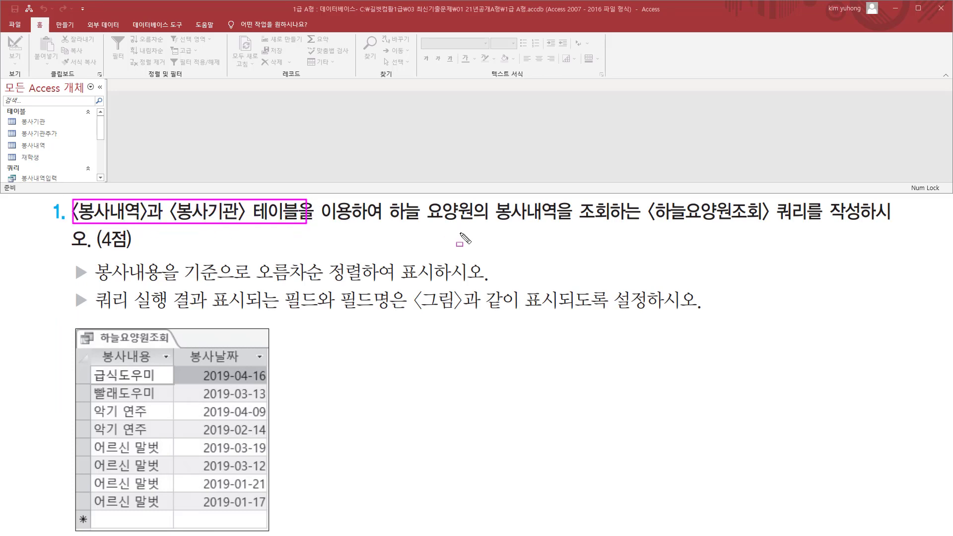
mouse_move(388, 199)
left_mouse_down()
mouse_move(479, 228)
mouse_move(763, 224)
left_mouse_up()
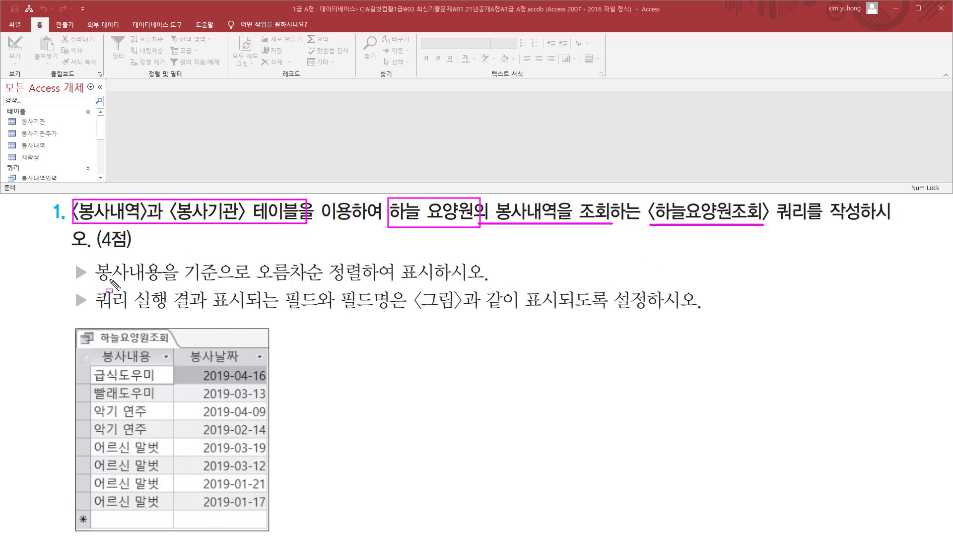
left_click_drag(89, 284, 432, 285)
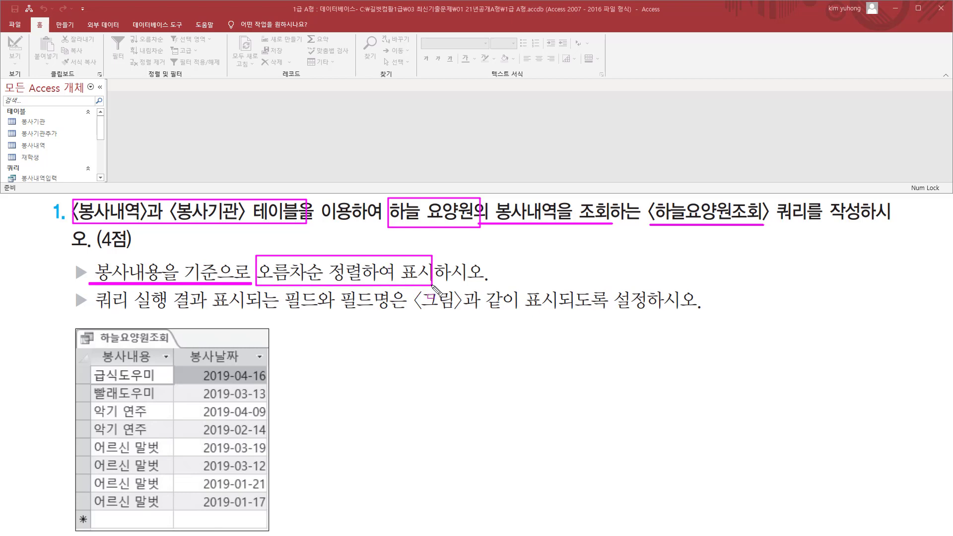
left_click_drag(86, 310, 665, 313)
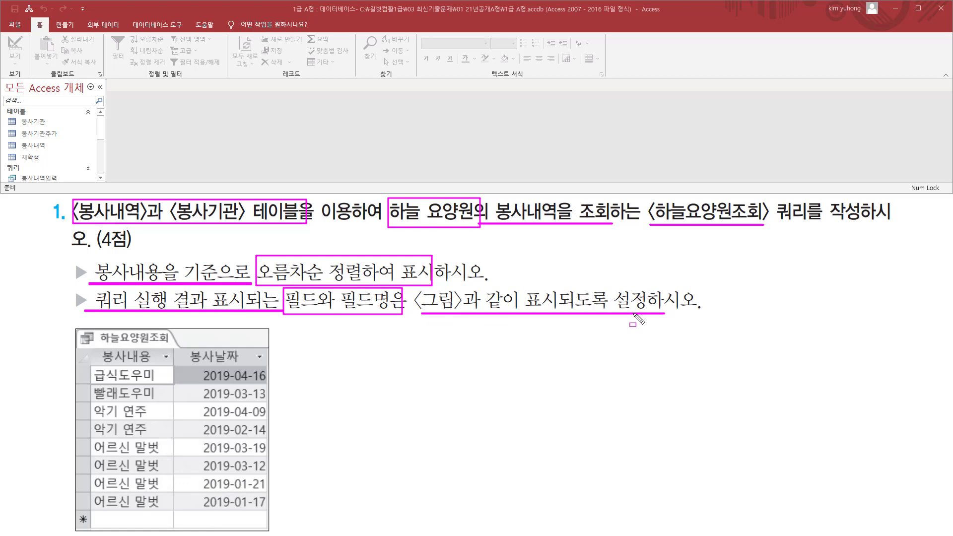
mouse_move(97, 347)
left_mouse_down()
mouse_move(155, 366)
mouse_move(259, 366)
left_mouse_up()
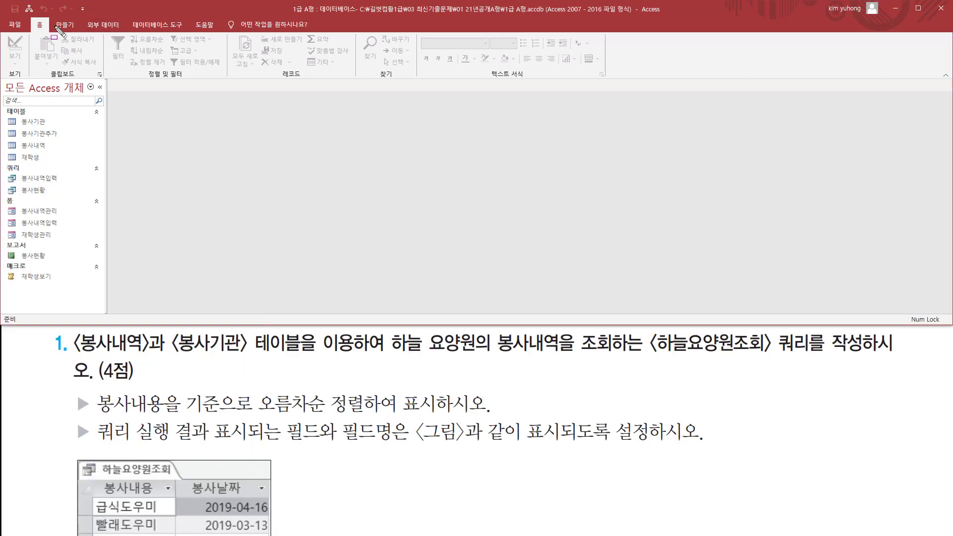
Create a new query in design view based on the 봉사내역 and 봉사기관 tables
left_click(66, 25)
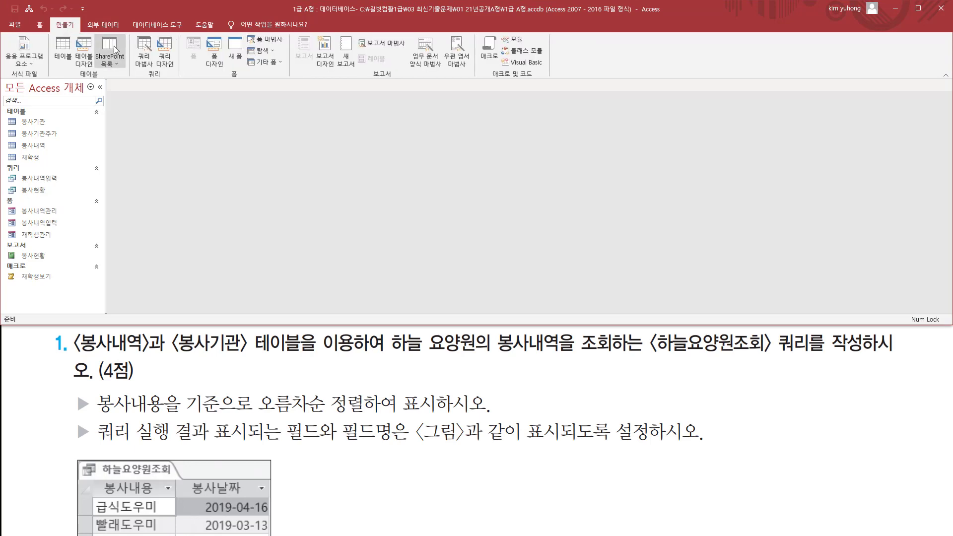
left_click(172, 52)
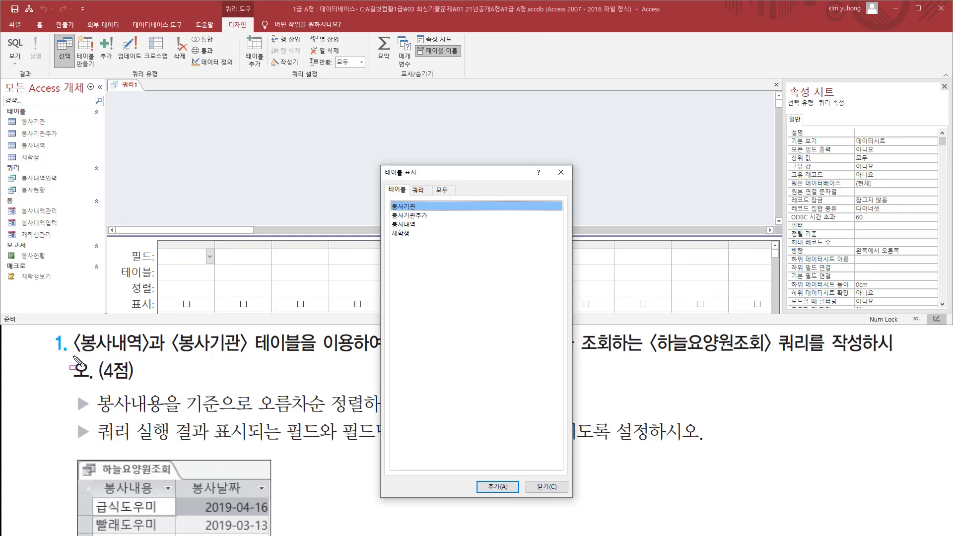
left_click_drag(72, 355, 298, 355)
key("Escape")
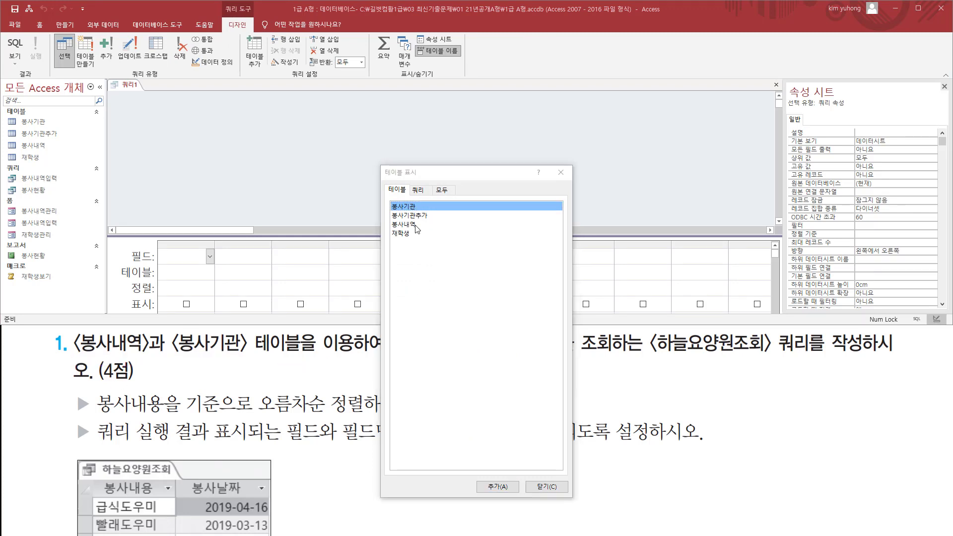
double_click(415, 225)
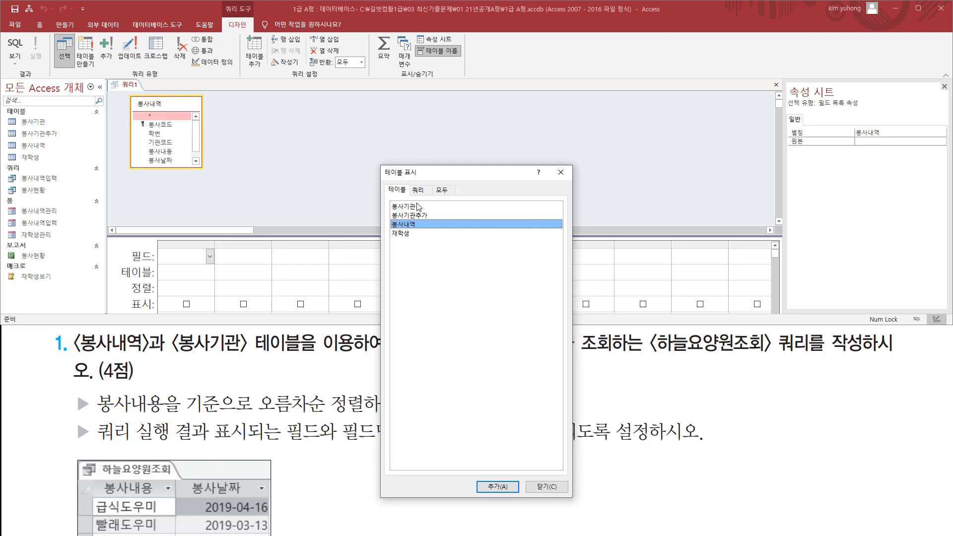
double_click(414, 207)
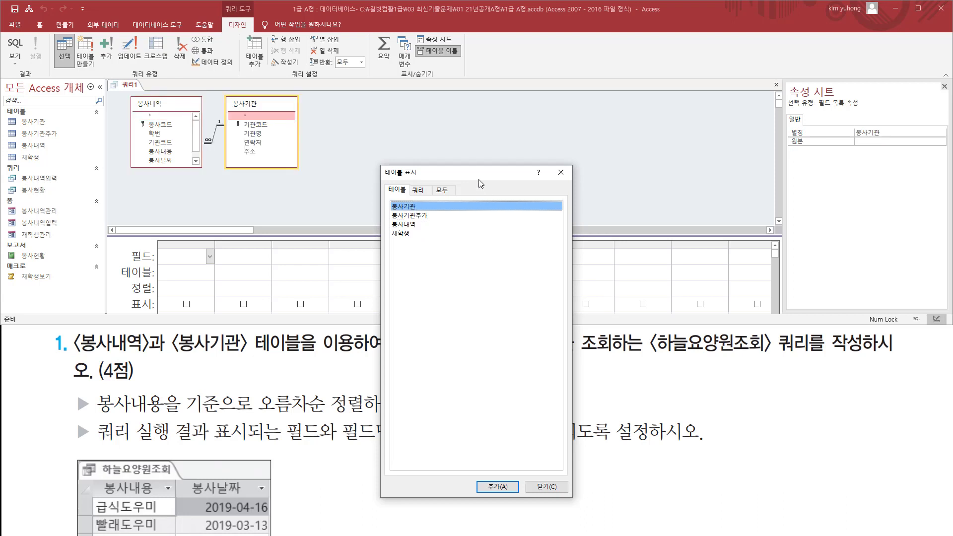
left_click(561, 172)
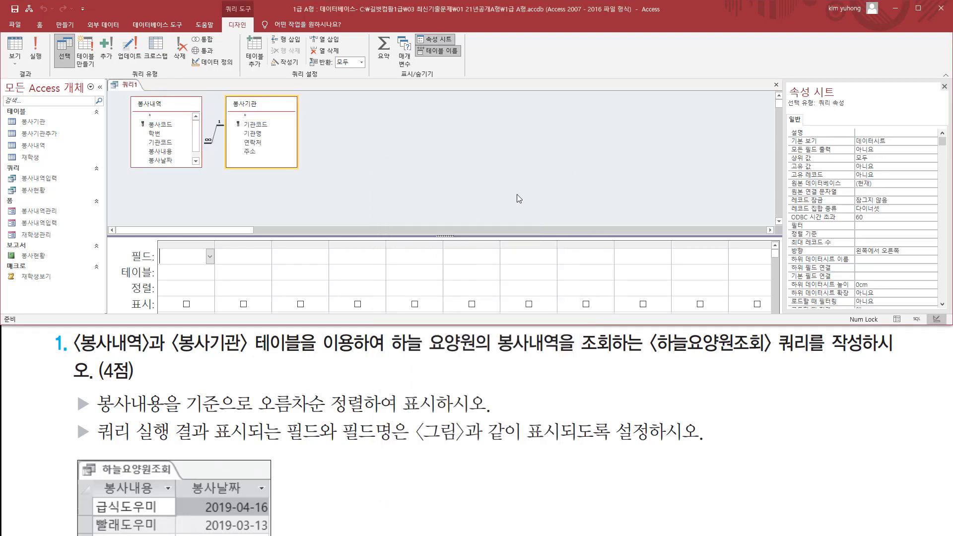
Add the 봉사내용 and 봉사날짜 fields from the 봉사내역 table to the query grid
mouse_move(98, 478)
left_mouse_down()
mouse_move(120, 495)
mouse_move(249, 495)
left_mouse_up()
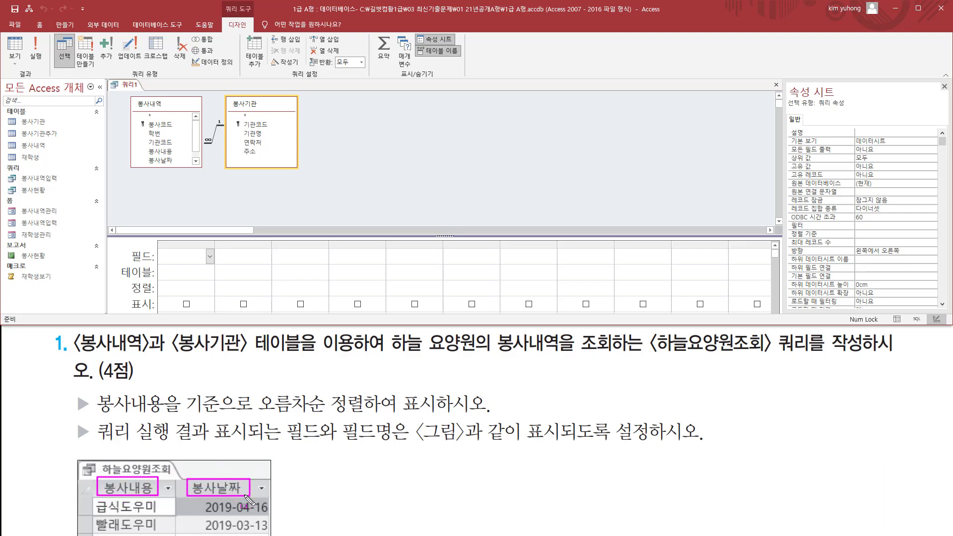
key("Escape")
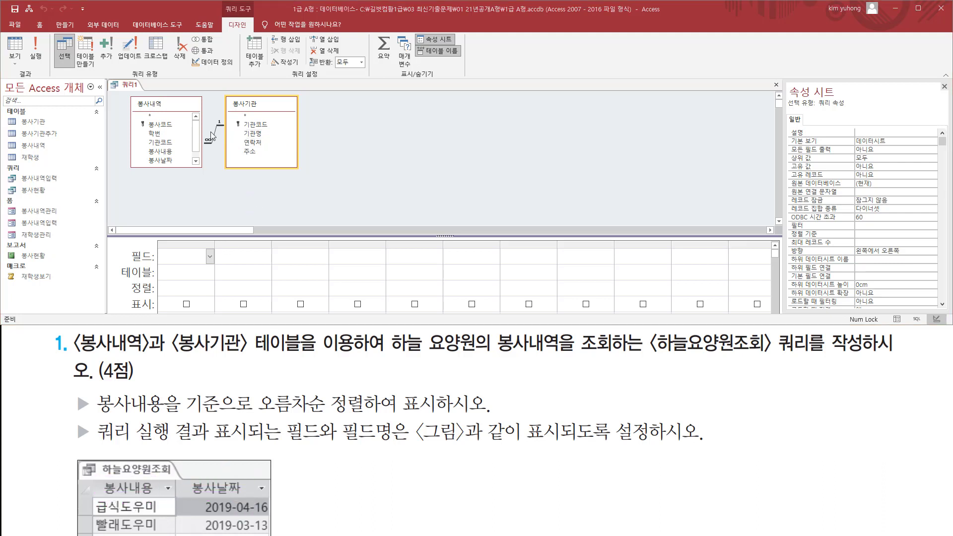
double_click(165, 152)
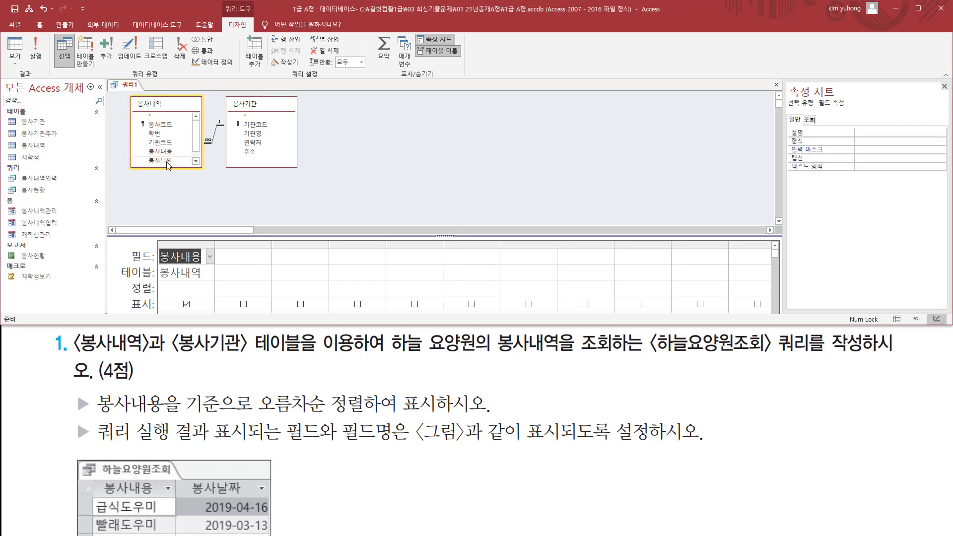
double_click(167, 161)
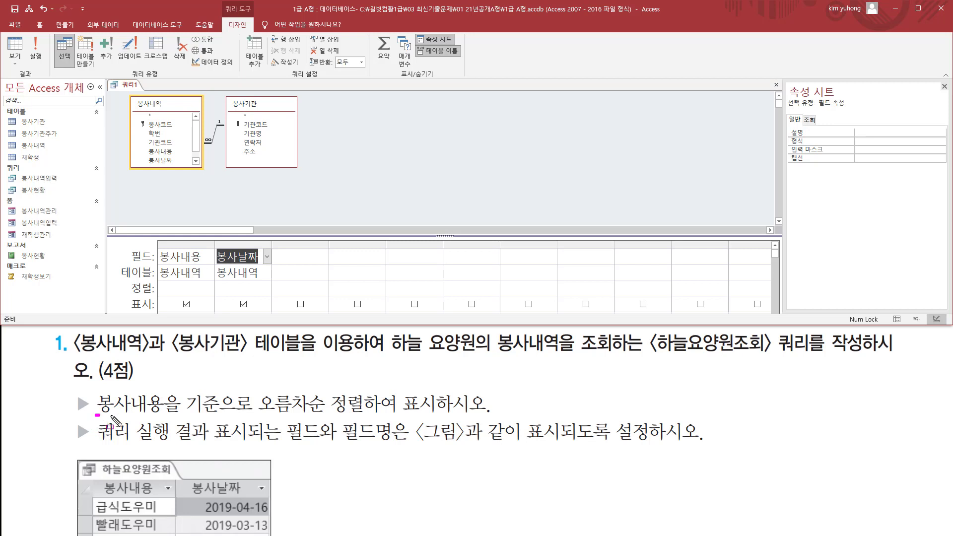
Set the 봉사내용 field's sort order to ascending (오름차순) in the query grid
mouse_move(97, 412)
left_mouse_down()
mouse_move(218, 415)
mouse_move(220, 391)
mouse_move(376, 418)
left_mouse_up()
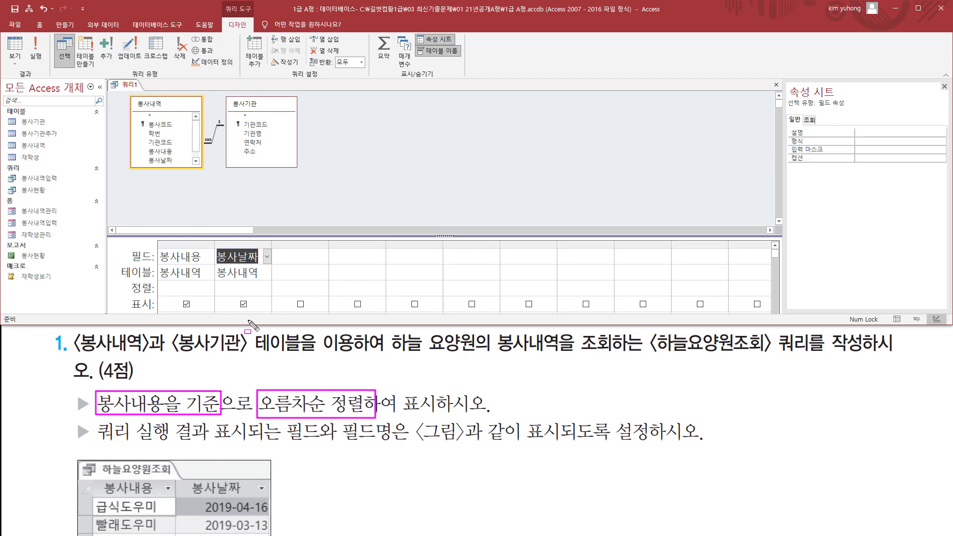
key("Escape")
left_click(192, 288)
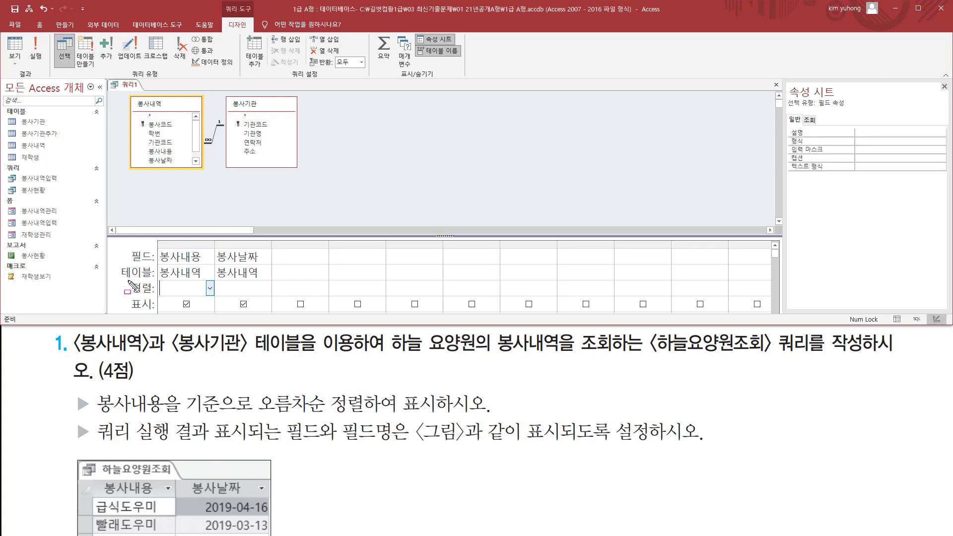
left_click_drag(132, 287, 169, 297)
key("Escape")
left_click(210, 289)
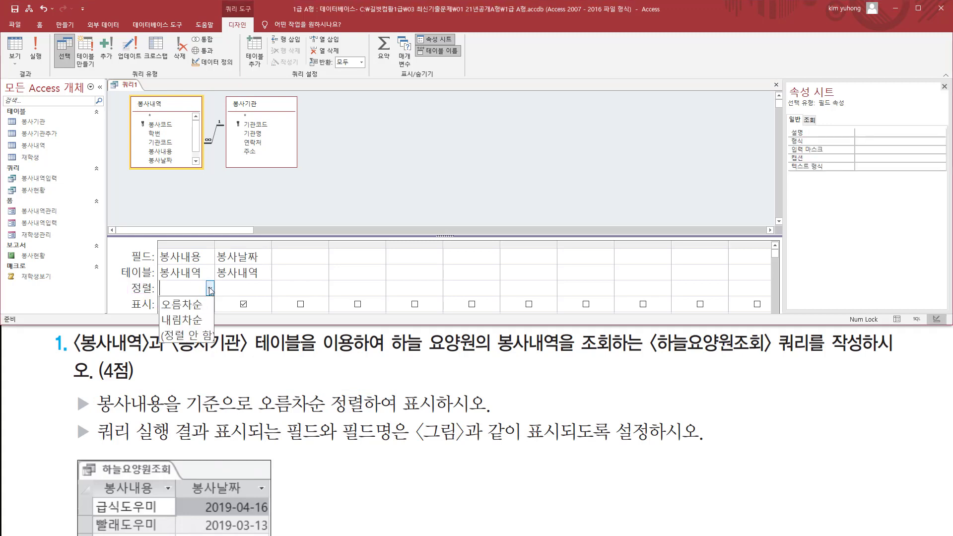
left_click(202, 307)
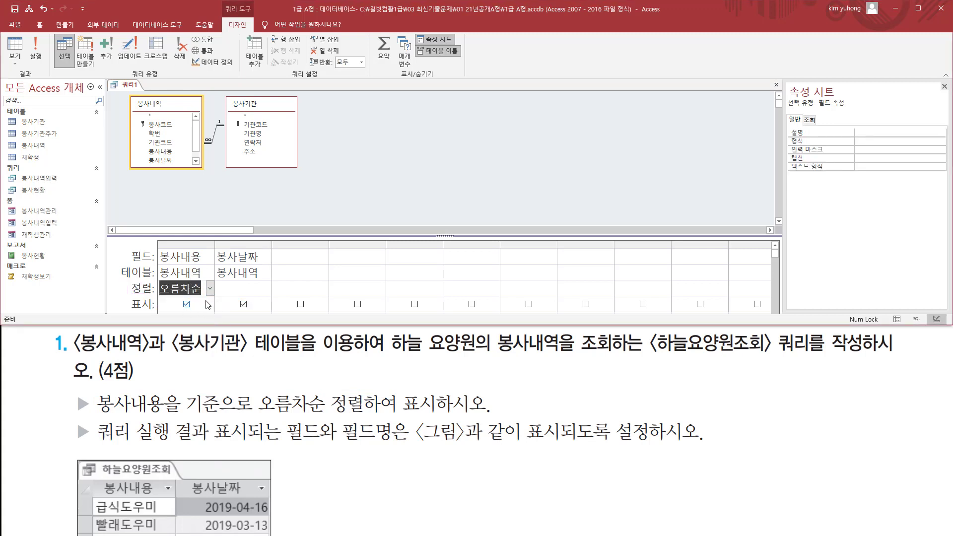
Run the query and widen the 봉사날짜 column enough to show the full dates
left_click(35, 54)
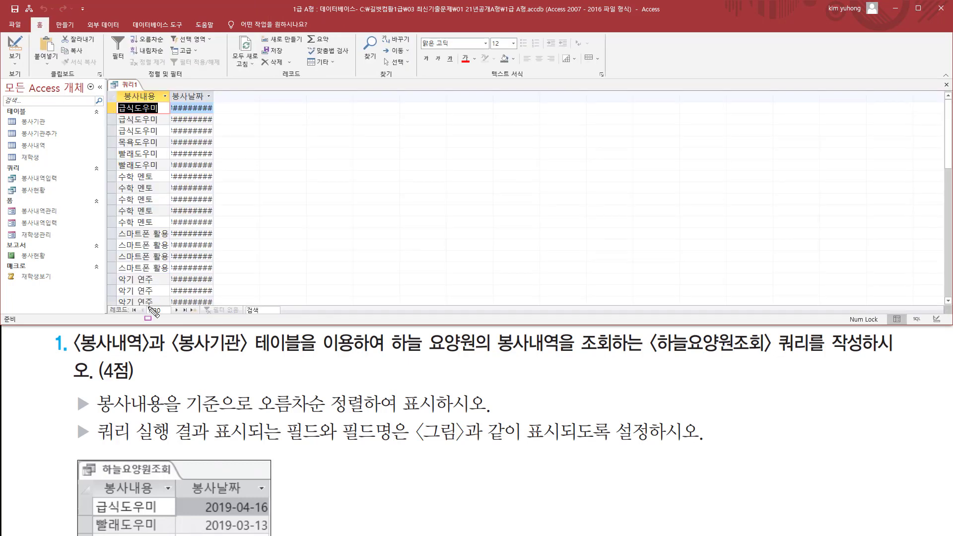
left_click_drag(148, 306, 171, 315)
key("Escape")
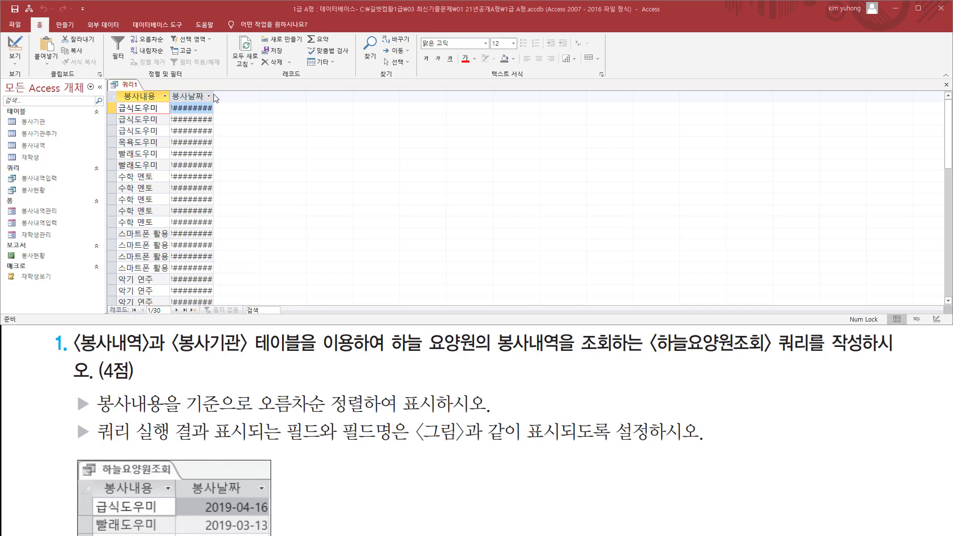
left_click(209, 96)
key("Escape")
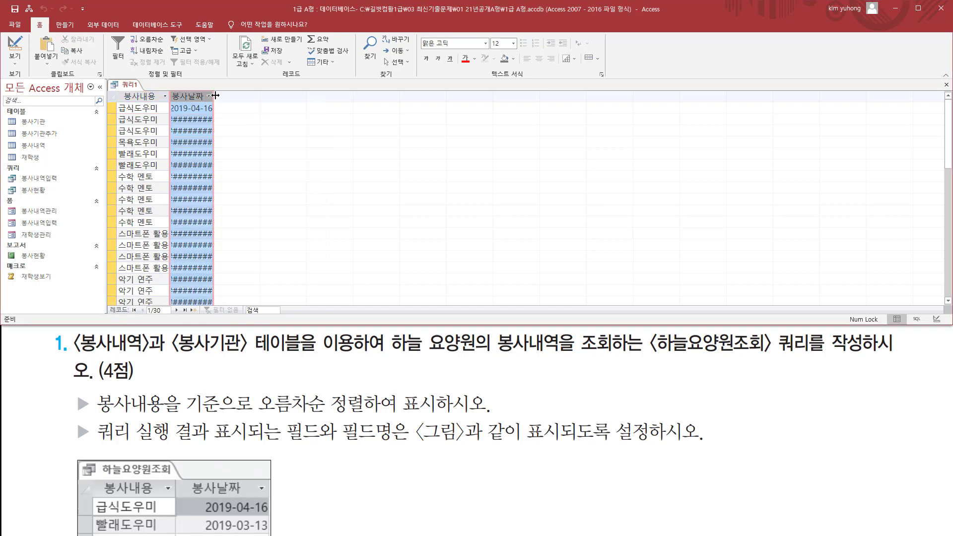
left_click_drag(216, 95, 241, 98)
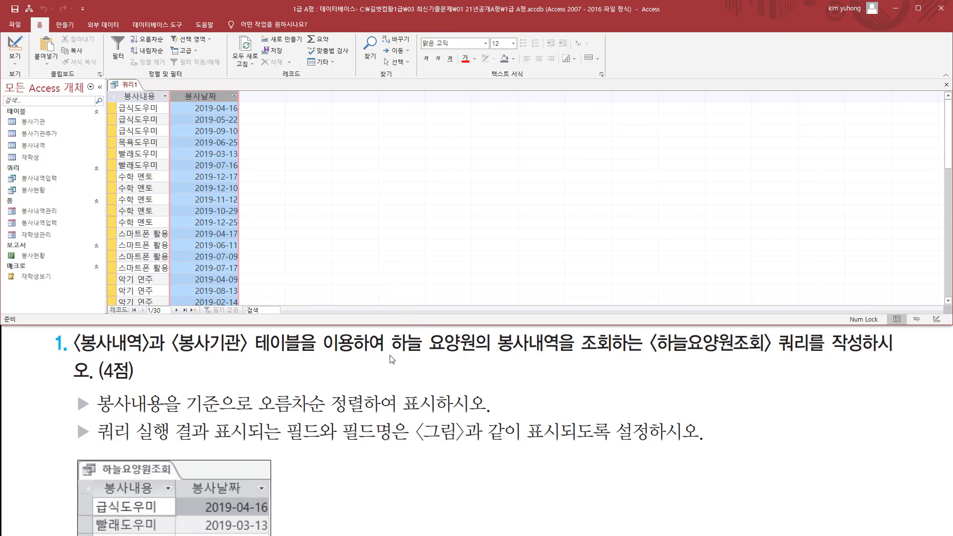
Return to design view and add the 기관명 field from the 봉사기관 table as the query's third column
key("ctrl+2")
mouse_move(385, 356)
left_mouse_down()
mouse_move(557, 356)
mouse_move(477, 350)
mouse_move(486, 331)
left_mouse_up()
key("Escape")
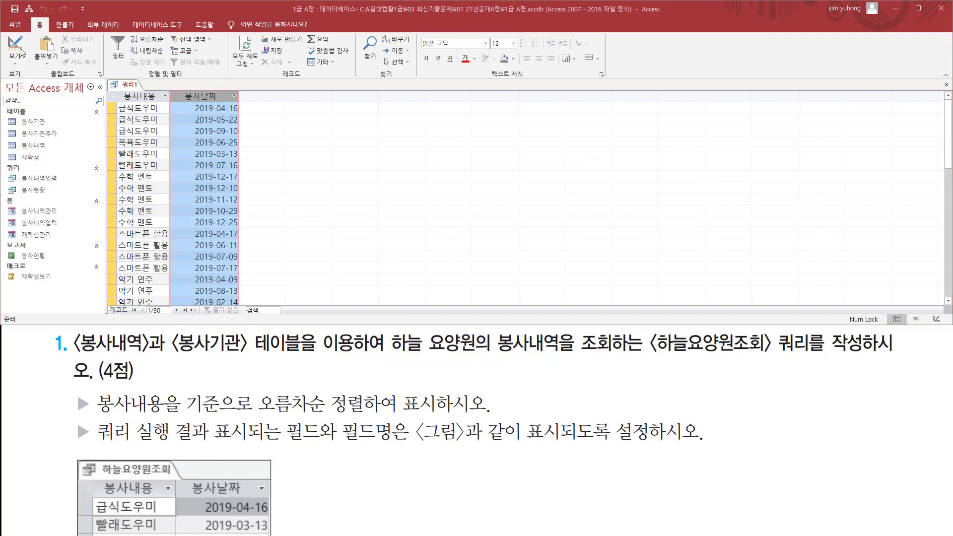
left_click(16, 48)
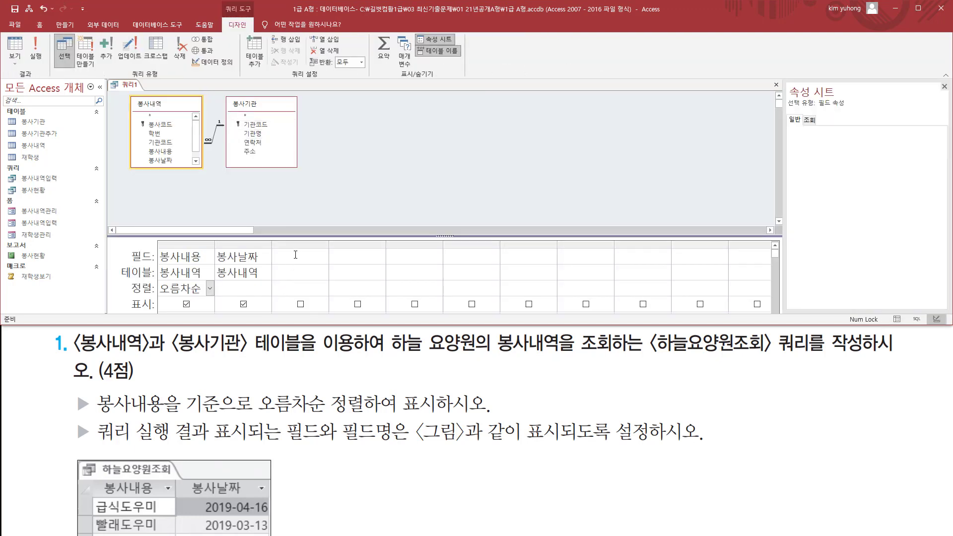
left_click(295, 255)
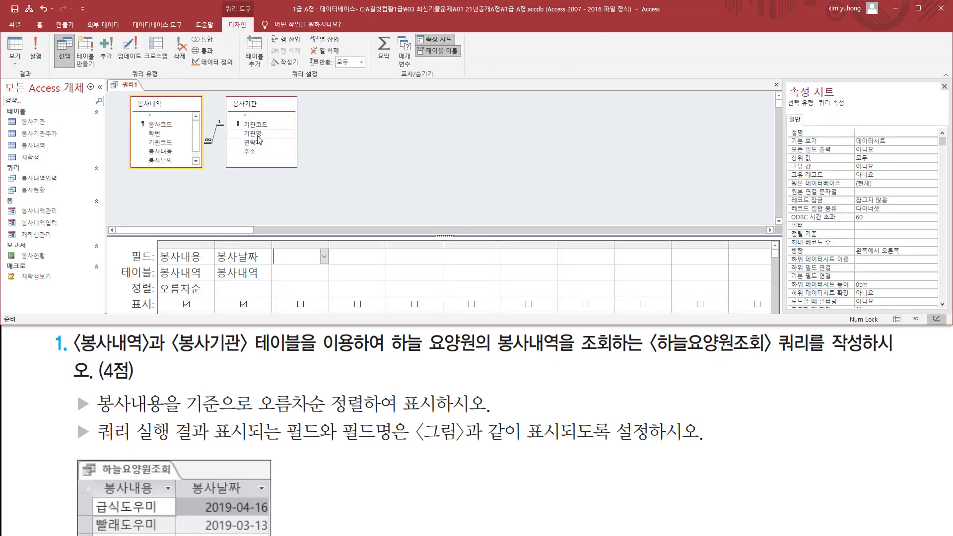
left_click_drag(258, 140, 296, 255)
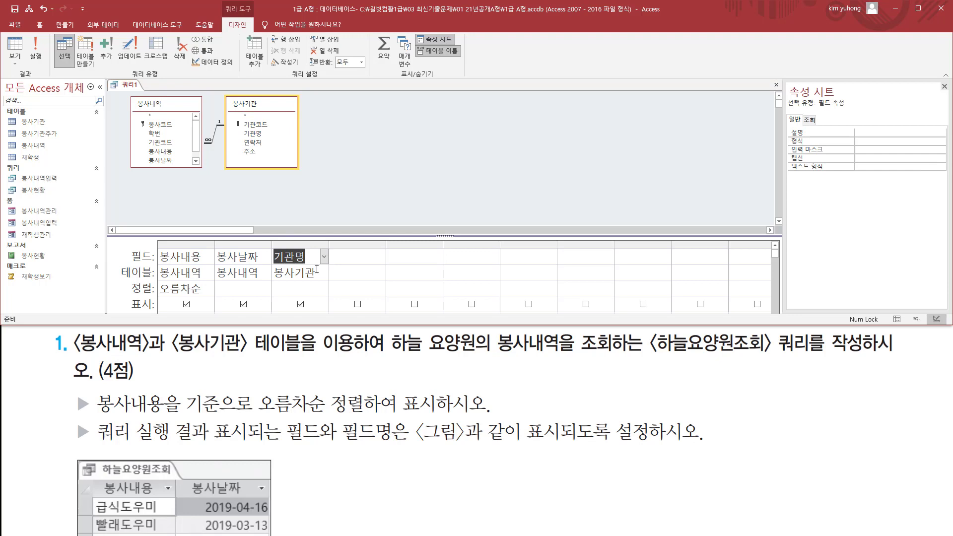
Run the query and examine the 기관명 values to identify the field that holds 하늘 요양원
left_click(35, 49)
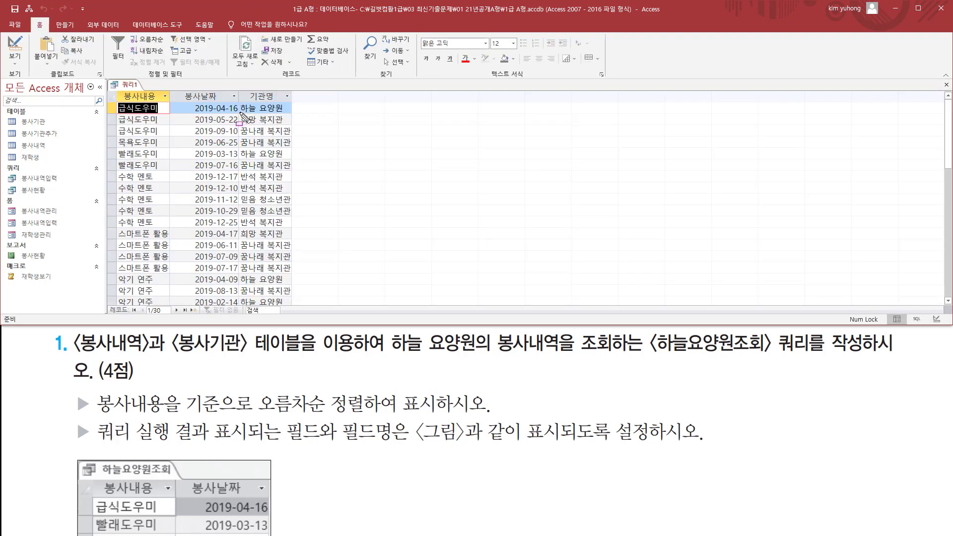
mouse_move(241, 113)
left_mouse_down()
mouse_move(287, 112)
mouse_move(268, 124)
mouse_move(285, 124)
mouse_move(290, 137)
left_mouse_up()
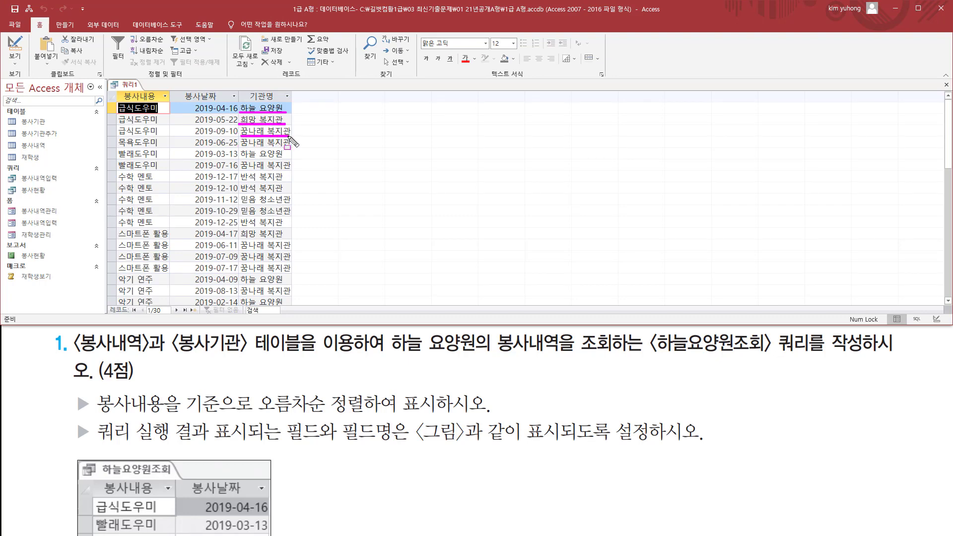
left_click_drag(237, 106, 293, 309)
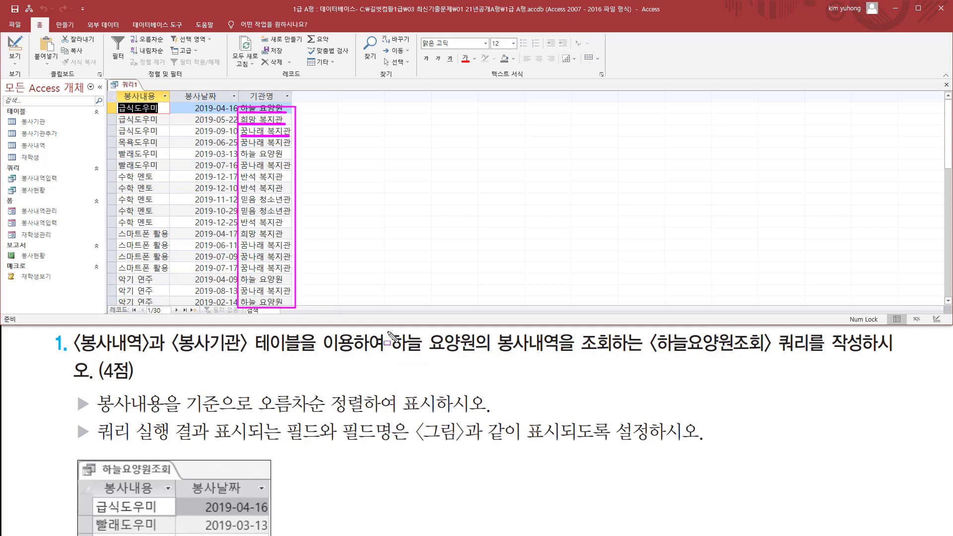
left_click_drag(388, 332, 479, 357)
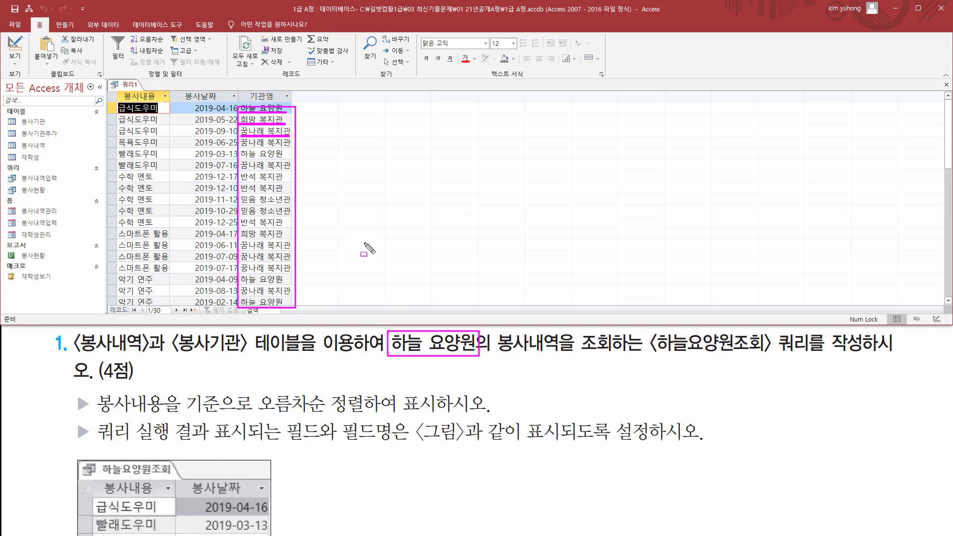
mouse_move(246, 102)
left_mouse_down()
mouse_move(279, 89)
mouse_move(277, 102)
left_mouse_up()
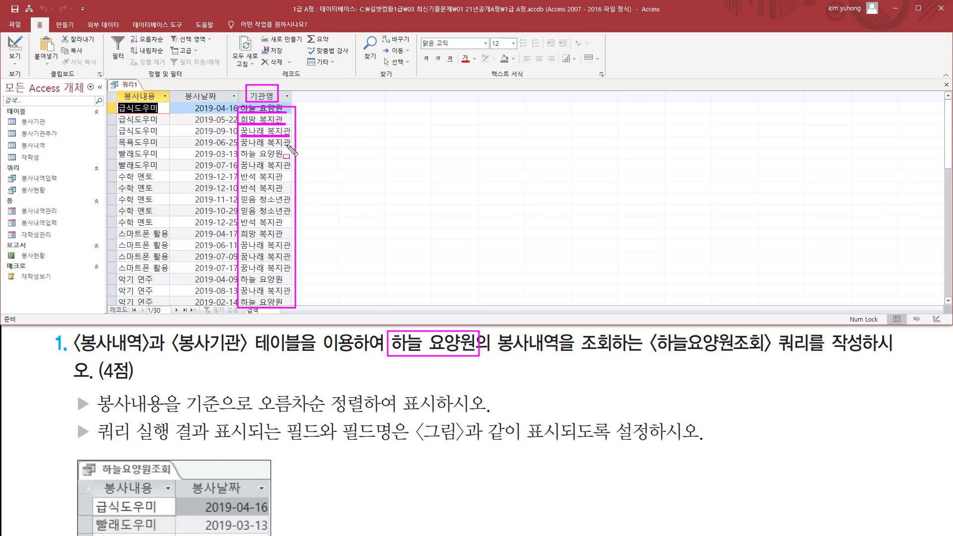
key("Escape")
Return to design view and set the 기관명 column's criterion to "하늘 요양원", widening the column to fit the text
left_click(16, 45)
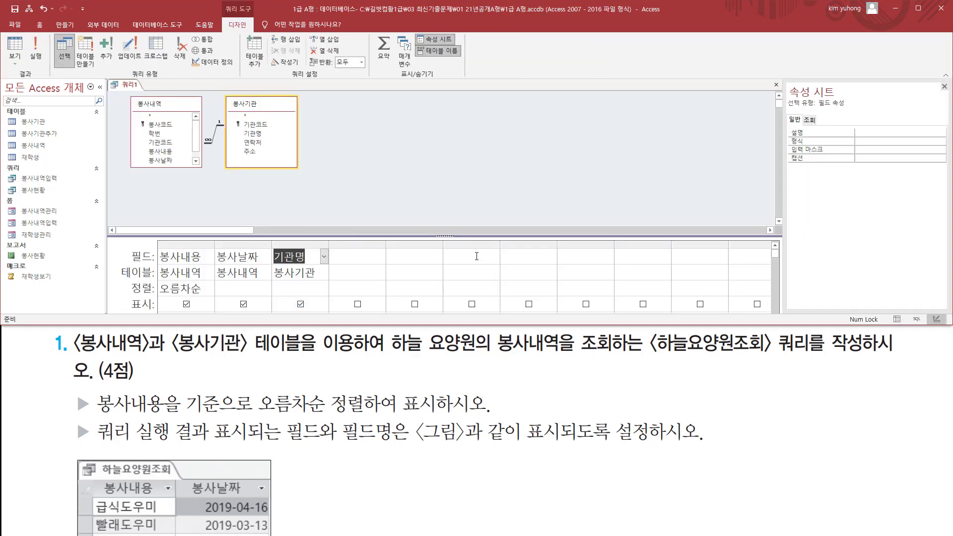
left_click_drag(474, 236, 474, 176)
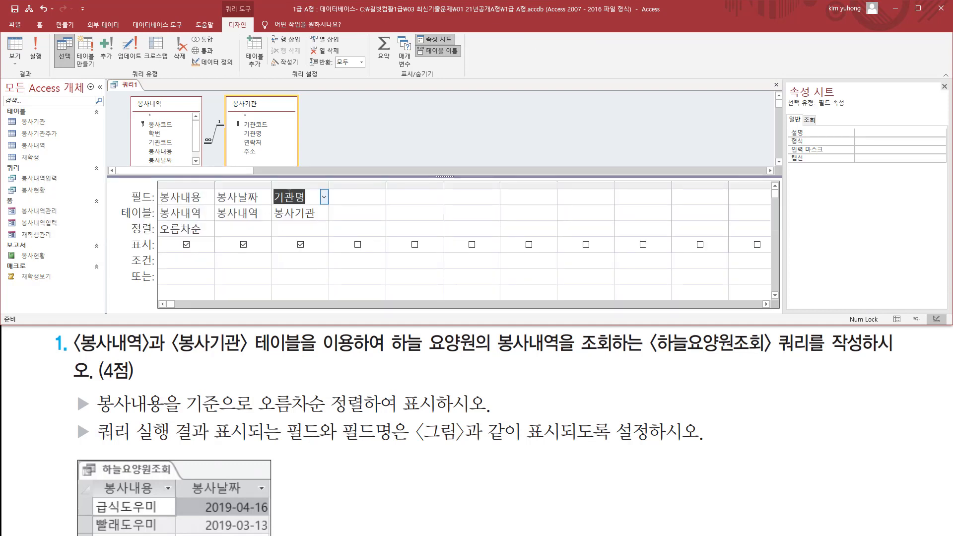
left_click_drag(272, 186, 326, 245)
left_click_drag(119, 257, 152, 268)
left_click_drag(274, 256, 316, 267)
key("Escape")
left_click(300, 264)
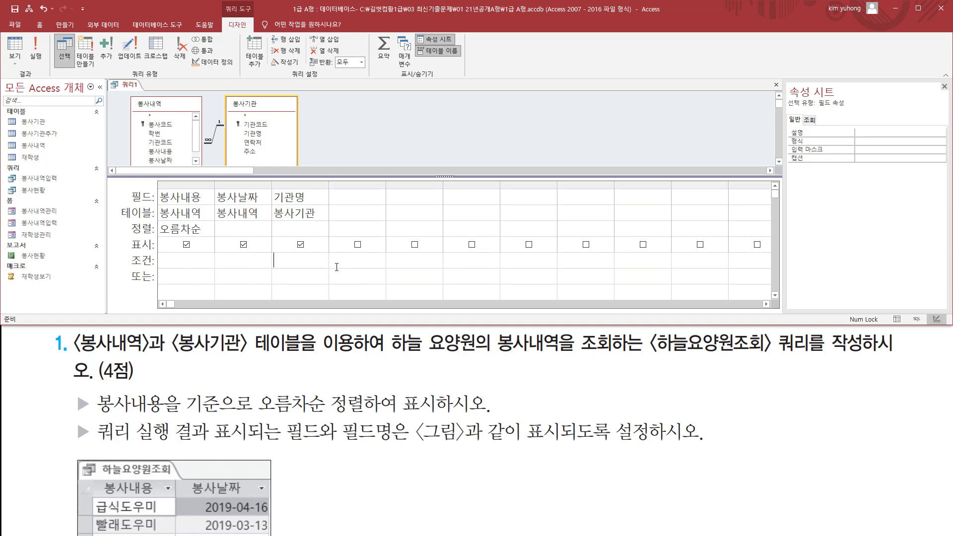
type("하늘 요양워")
left_click_drag(328, 186, 356, 187)
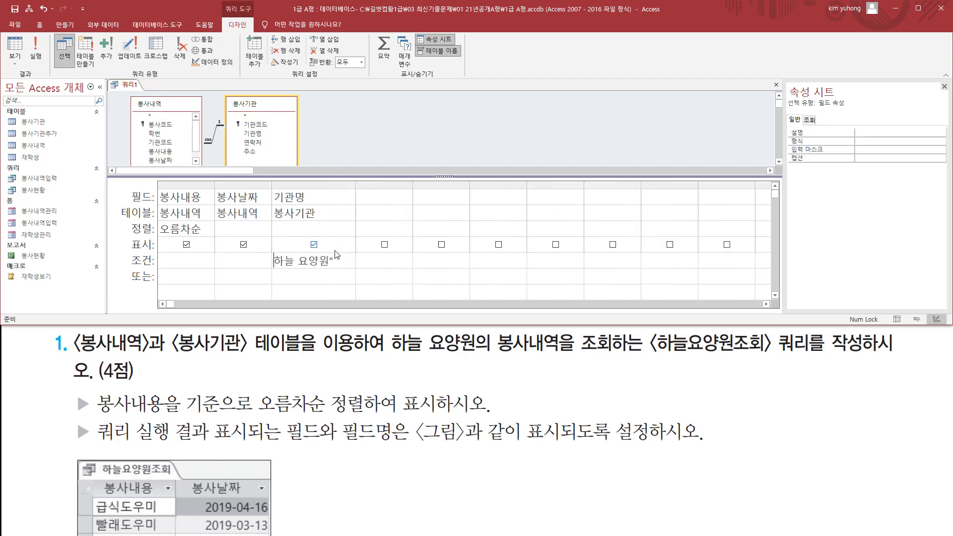
type("\"")
Run the query and compare its records and columns with the sample 하늘요양원조회 result
left_click(35, 49)
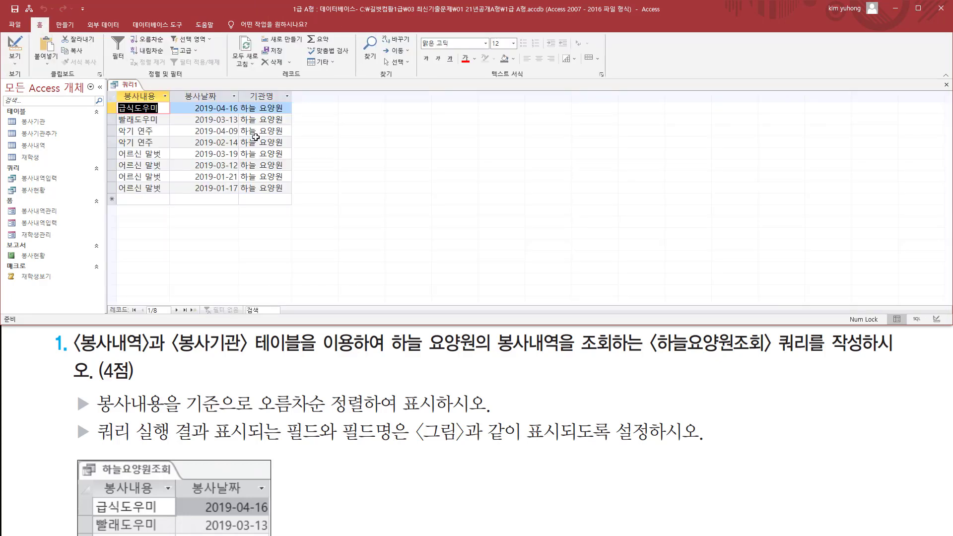
mouse_move(239, 101)
left_mouse_down()
mouse_move(291, 174)
mouse_move(292, 193)
left_mouse_up()
mouse_move(117, 99)
left_mouse_down()
mouse_move(232, 174)
mouse_move(237, 195)
left_mouse_up()
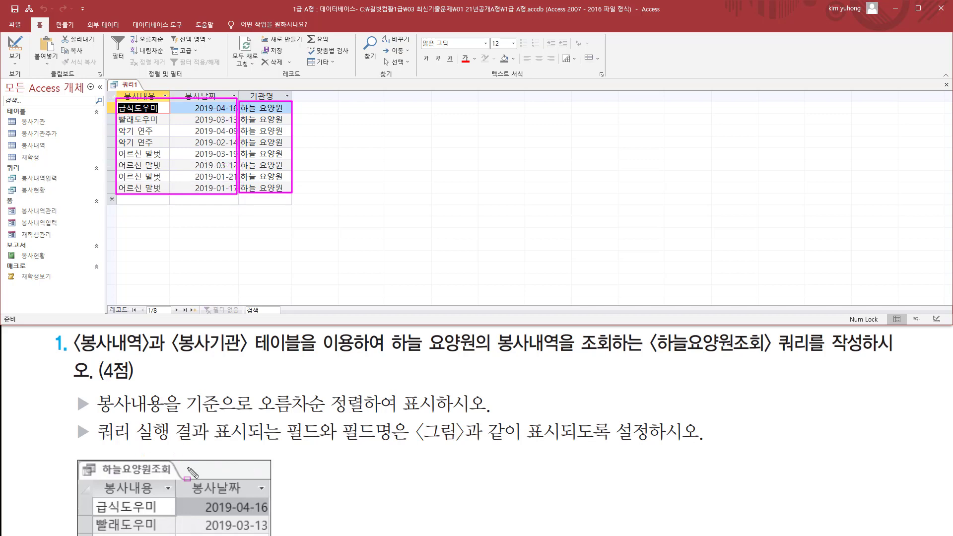
left_click_drag(247, 84, 288, 104)
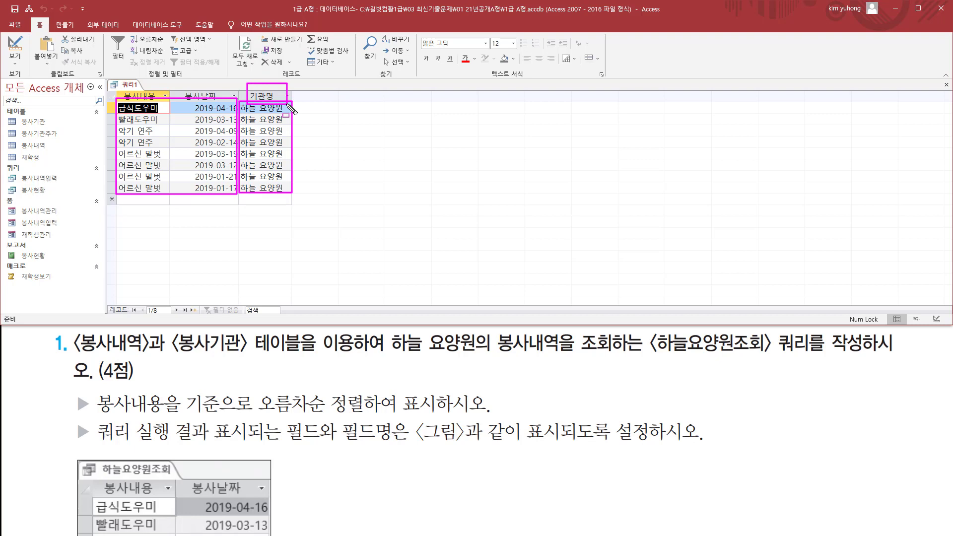
Hide the 기관명 field from the output in design view, keeping its criterion, and rerun the query
left_click(14, 48)
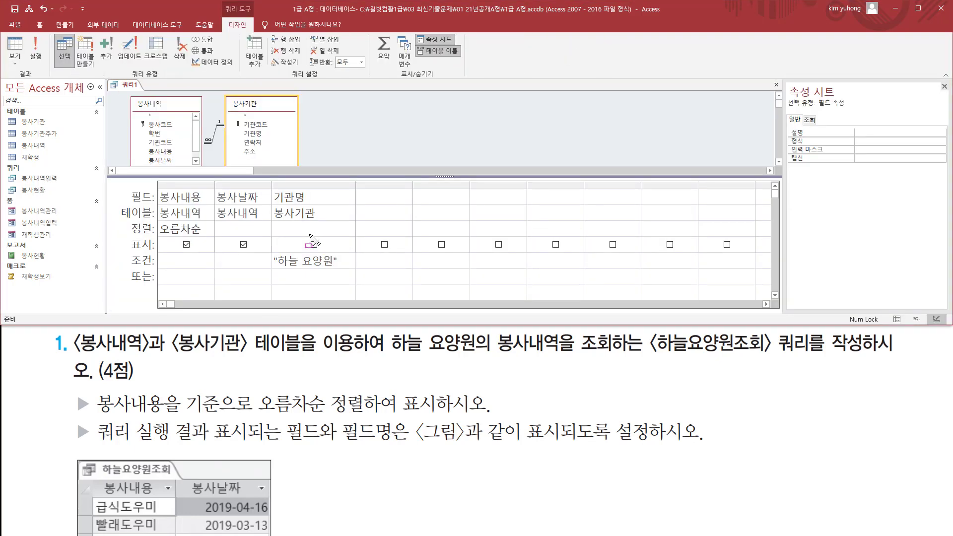
left_click_drag(123, 233, 168, 256)
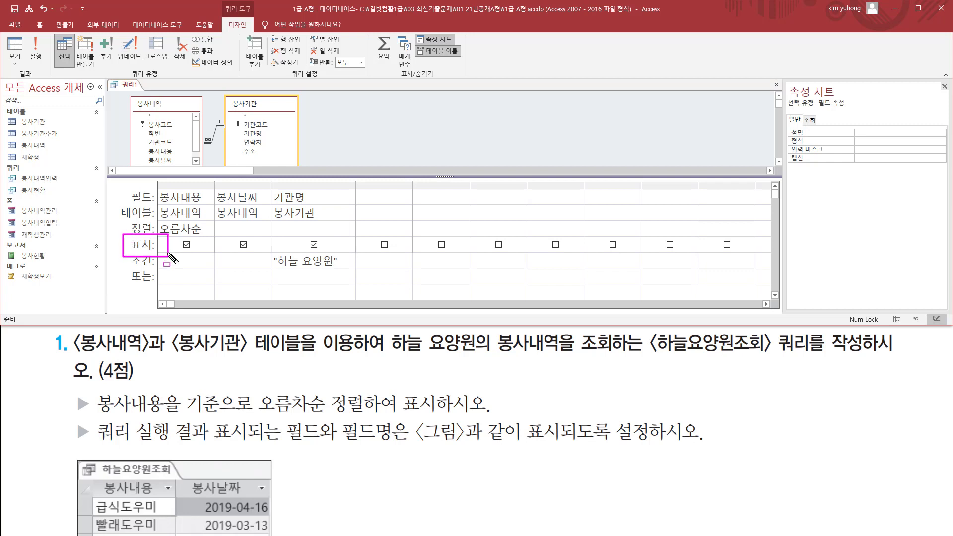
left_click_drag(304, 233, 327, 251)
left_click(314, 244)
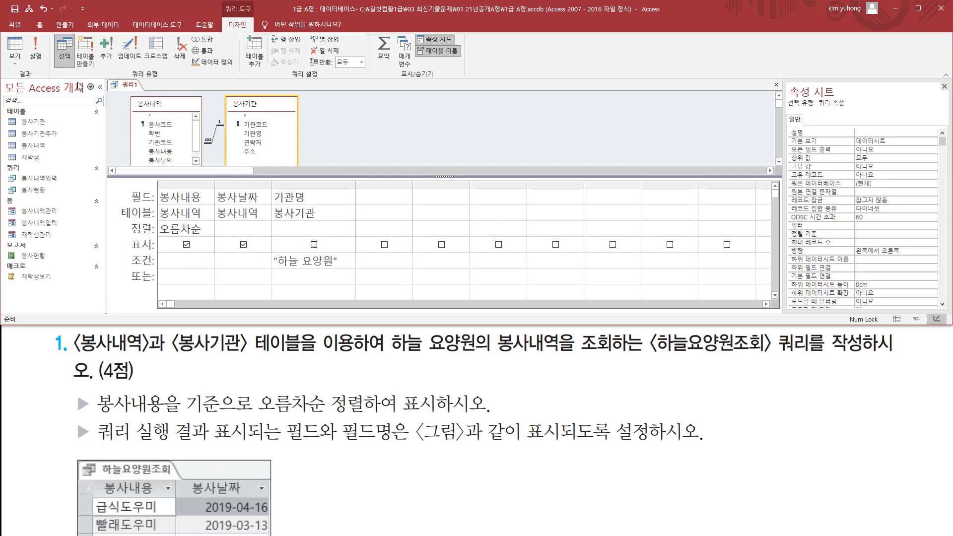
left_click(35, 50)
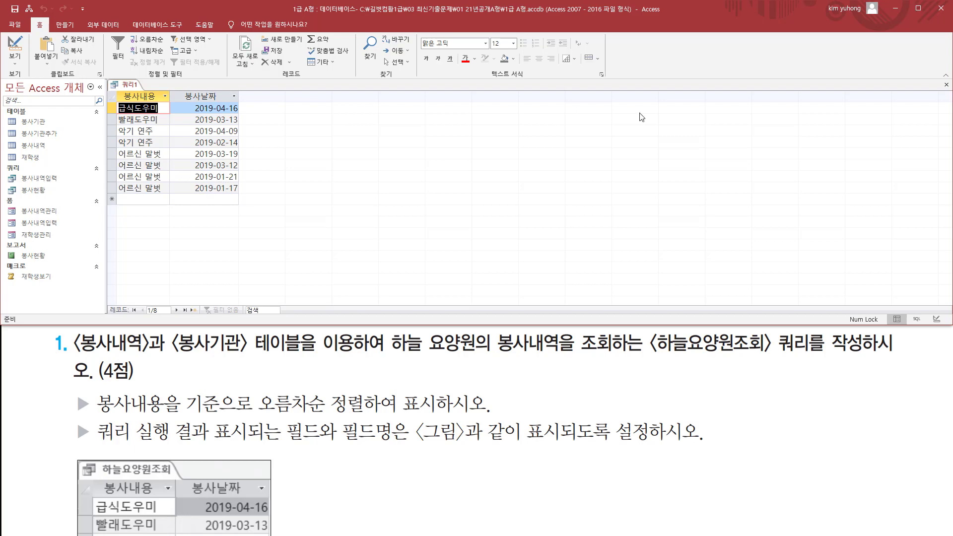
Close the query and save it under the name 하늘요양원조회
left_click(946, 87)
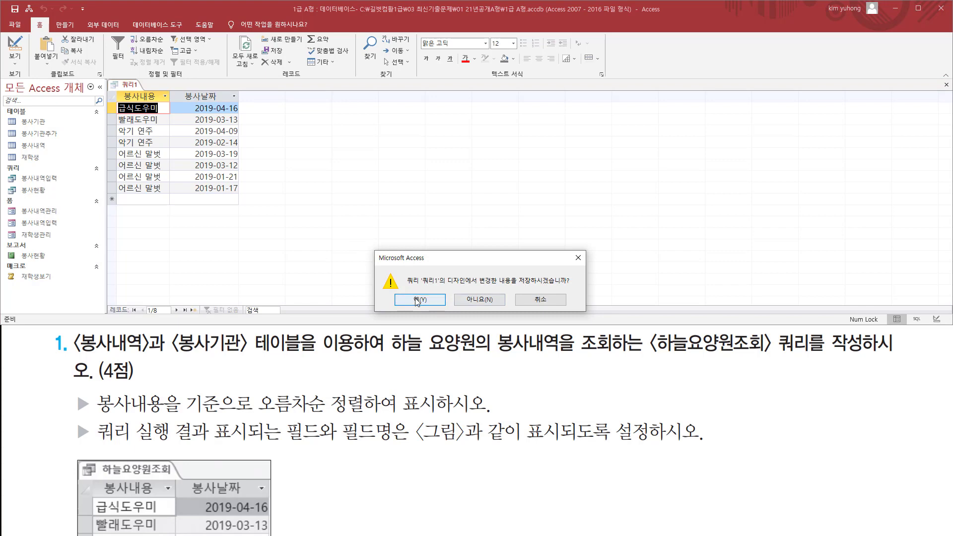
left_click(418, 301)
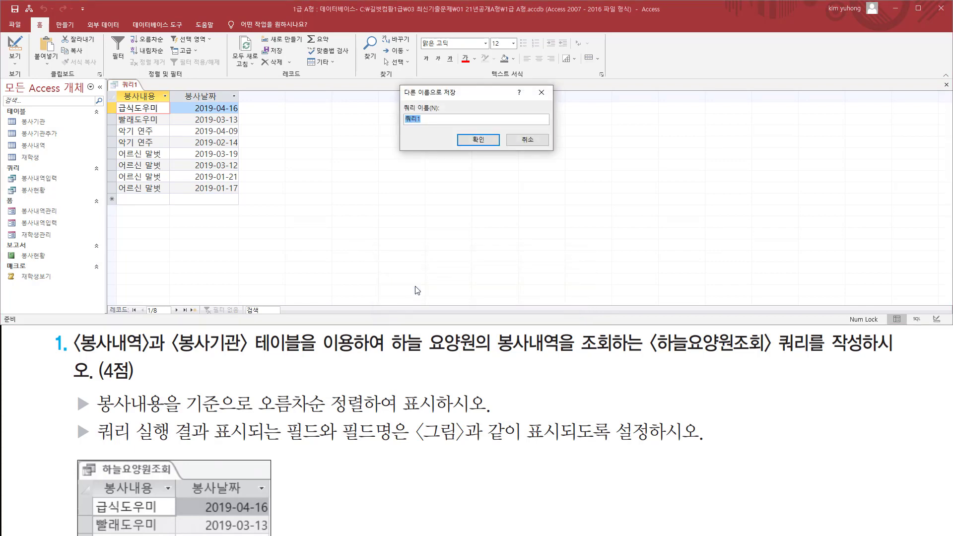
mouse_move(650, 357)
left_mouse_down()
mouse_move(779, 338)
mouse_move(772, 367)
mouse_move(811, 365)
mouse_move(813, 337)
mouse_move(810, 348)
left_mouse_up()
key("Escape")
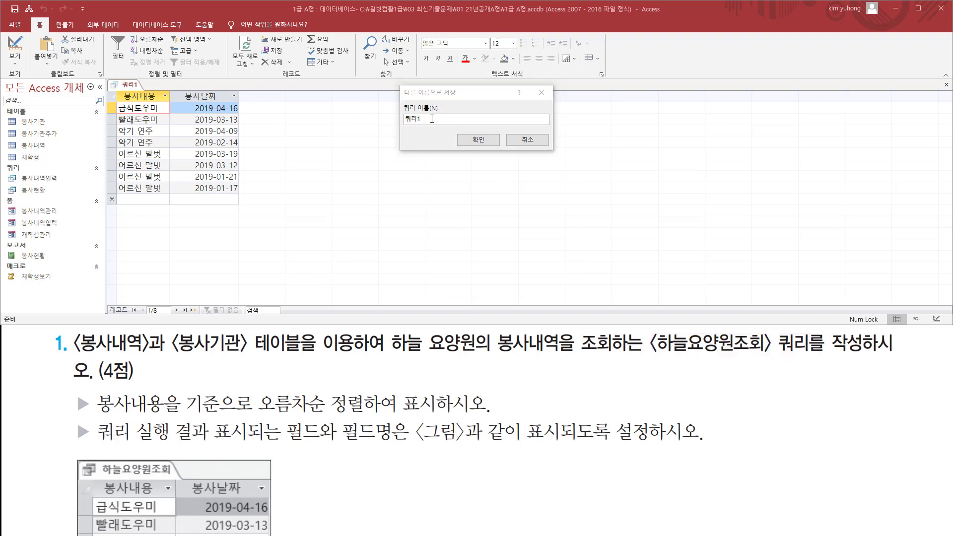
left_click_drag(433, 119, 354, 120)
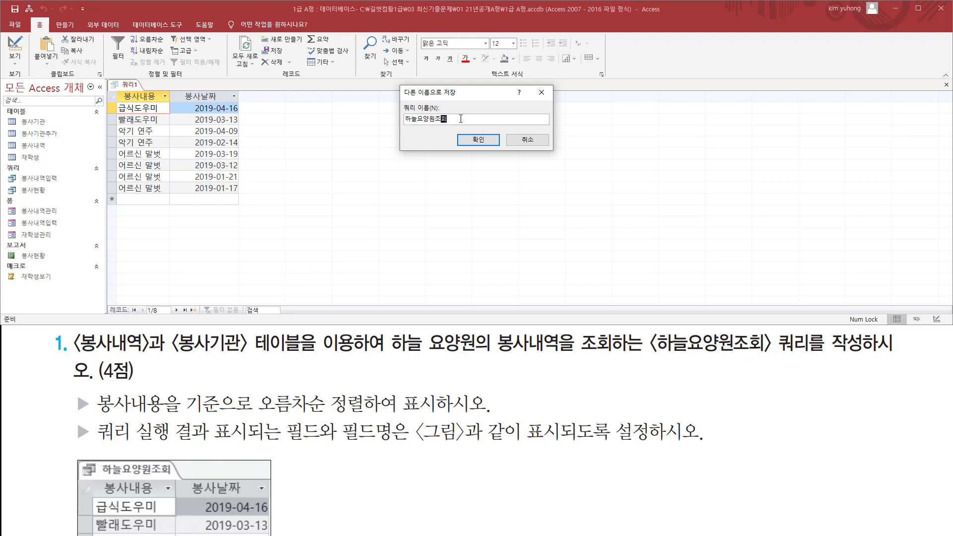
left_click(476, 141)
left_click(475, 141)
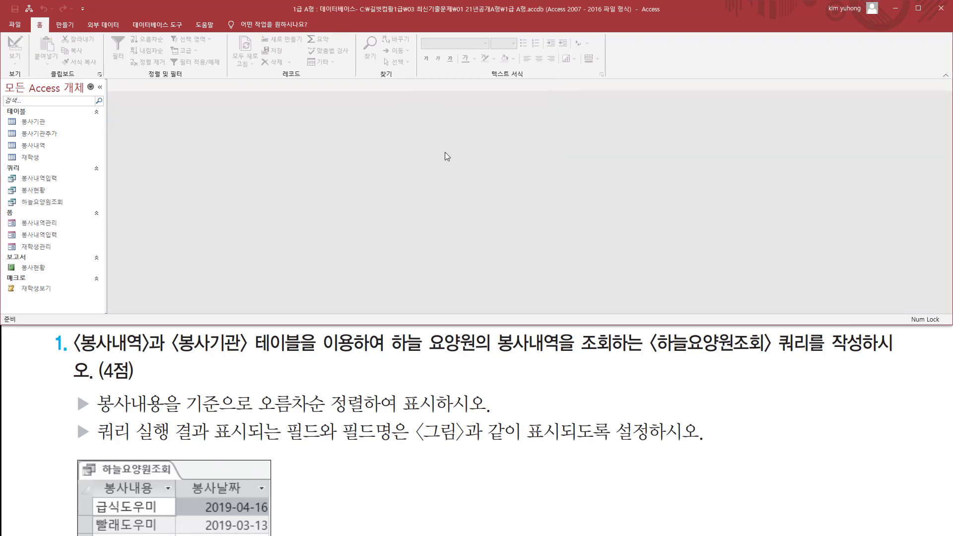
key("ctrl+shift+d")
left_click_drag(46, 211, 69, 211)
key("Escape")
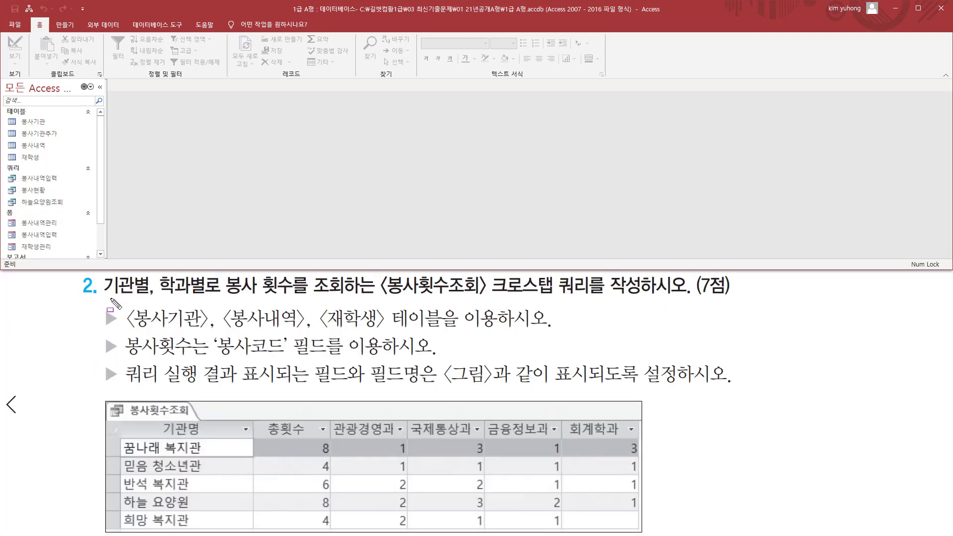
Read the 봉사횟수조회 crosstab task for its source tables, counted field and expected result layout
mouse_move(103, 294)
left_mouse_down()
mouse_move(298, 294)
mouse_move(298, 276)
left_mouse_up()
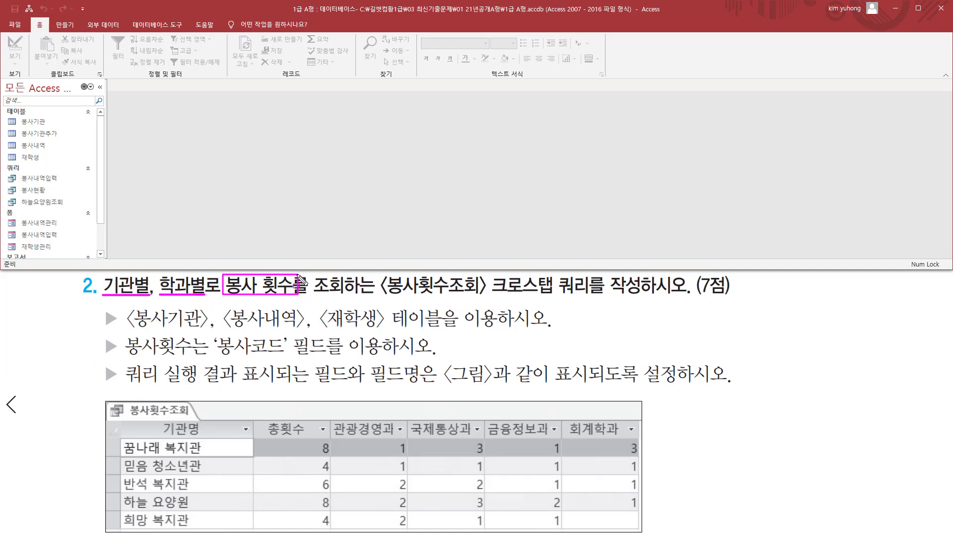
mouse_move(382, 295)
left_mouse_down()
mouse_move(589, 295)
mouse_move(596, 276)
left_mouse_up()
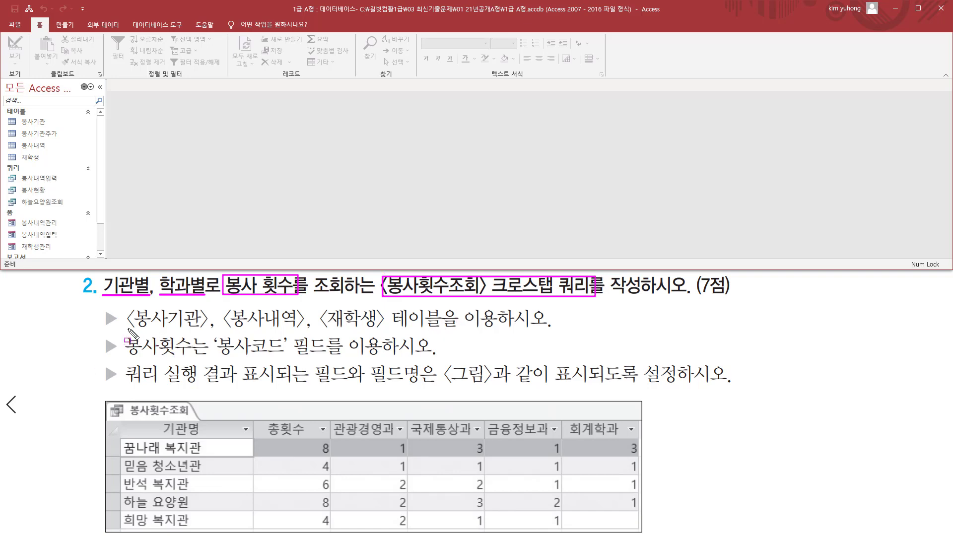
mouse_move(123, 333)
left_mouse_down()
mouse_move(399, 331)
mouse_move(392, 304)
left_mouse_up()
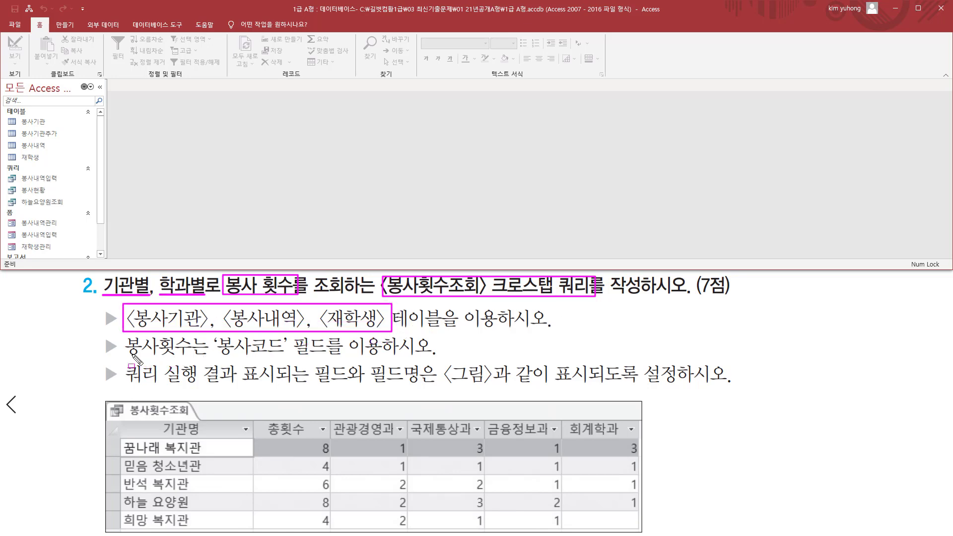
left_click_drag(127, 356, 326, 364)
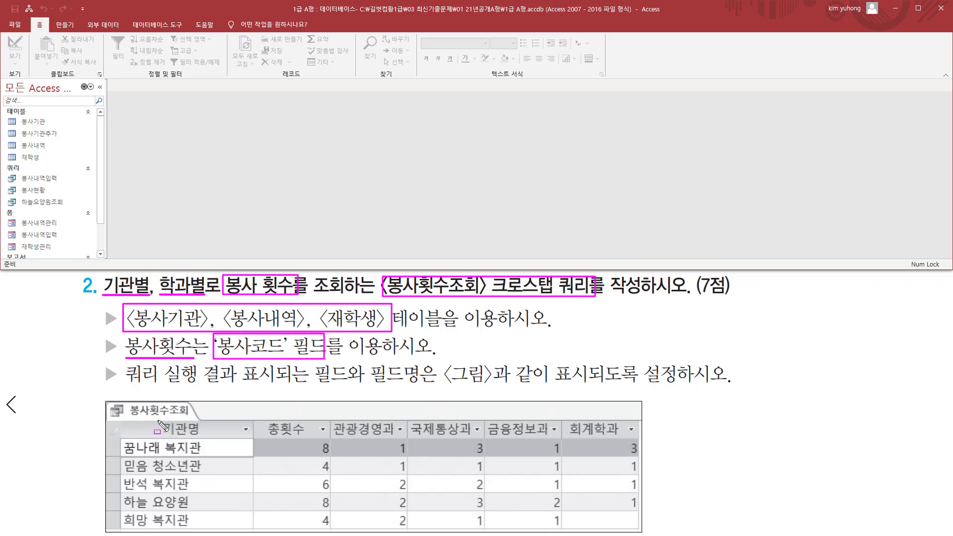
mouse_move(127, 427)
left_mouse_down()
mouse_move(226, 519)
mouse_move(128, 525)
left_mouse_up()
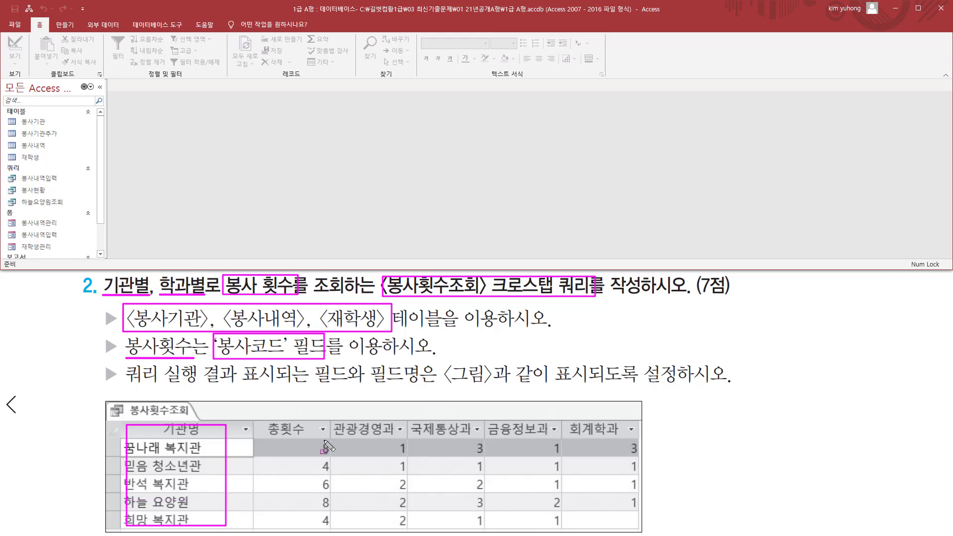
left_click_drag(265, 421, 331, 533)
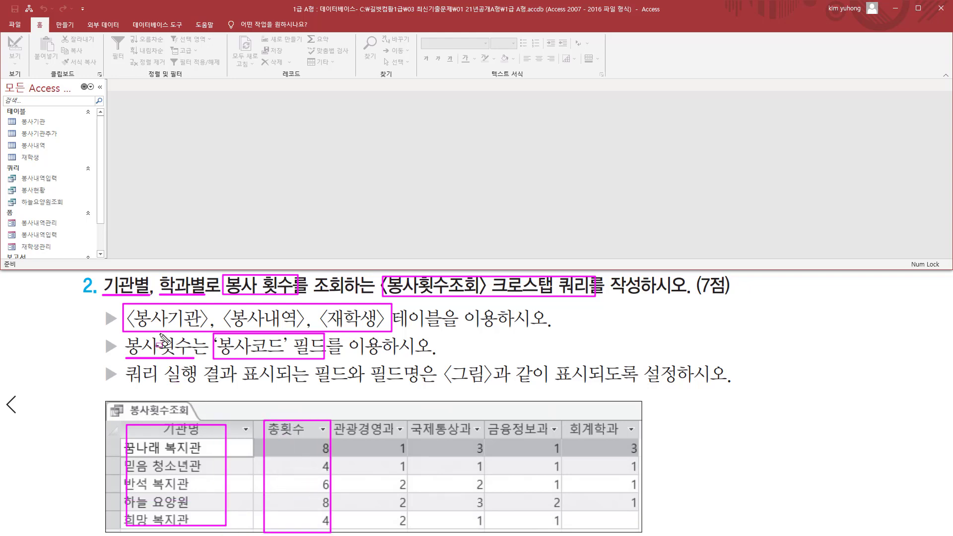
mouse_move(159, 333)
left_mouse_down()
mouse_move(191, 358)
mouse_move(281, 353)
left_mouse_up()
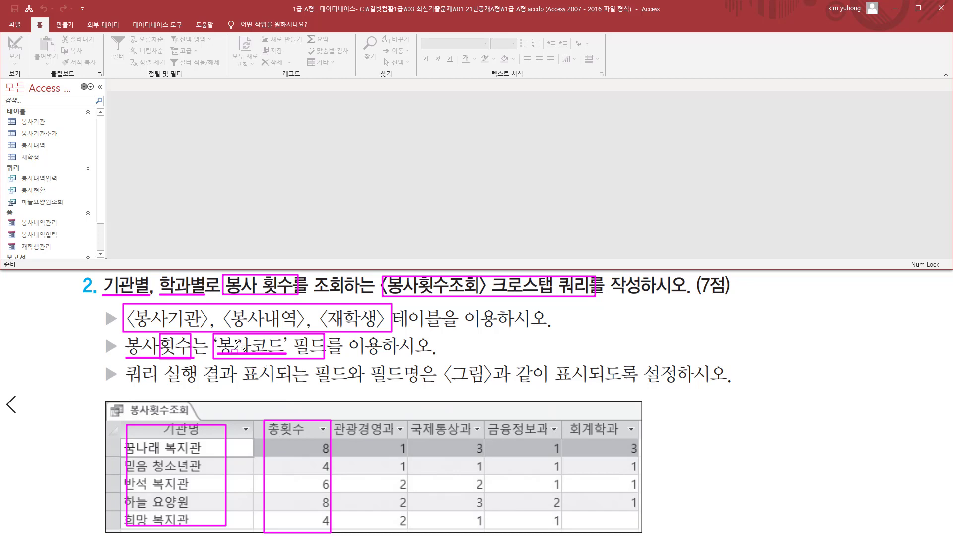
left_click_drag(266, 436, 309, 436)
left_click_drag(355, 441, 642, 530)
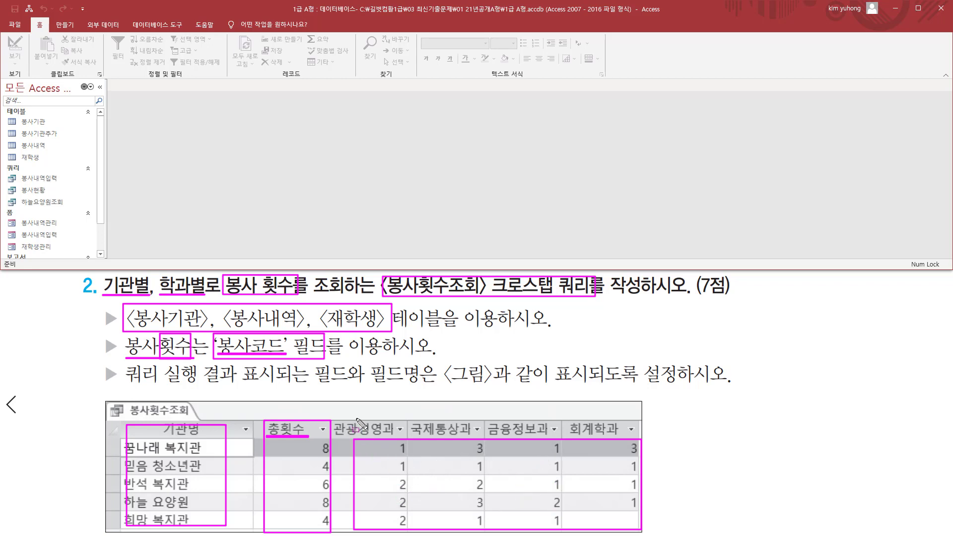
mouse_move(334, 412)
left_mouse_down()
mouse_move(609, 443)
mouse_move(643, 435)
left_mouse_up()
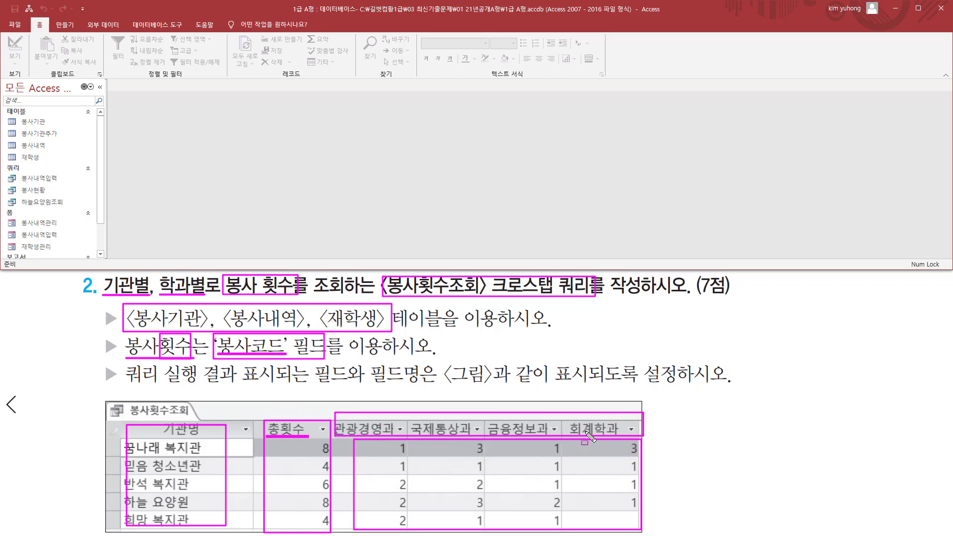
Examine the sample 봉사횟수조회 result to work out the row headings, column headings and value field of the crosstab
key("Escape")
key("ctrl+shift+d")
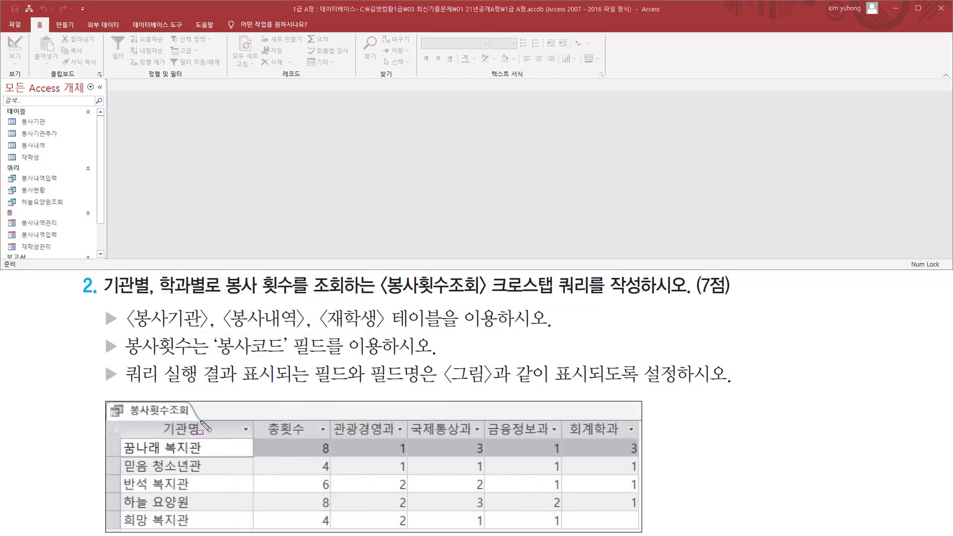
left_click_drag(122, 420, 238, 529)
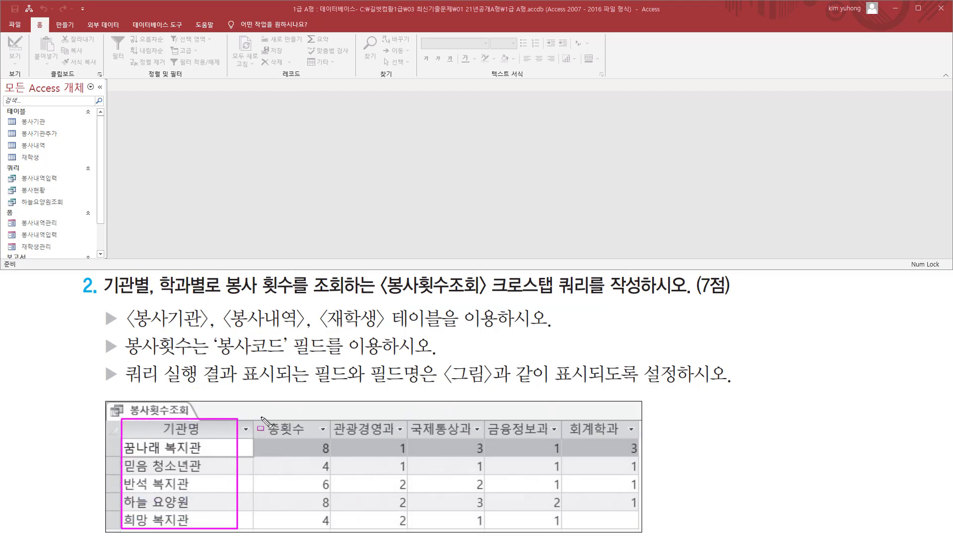
left_click_drag(261, 417, 333, 530)
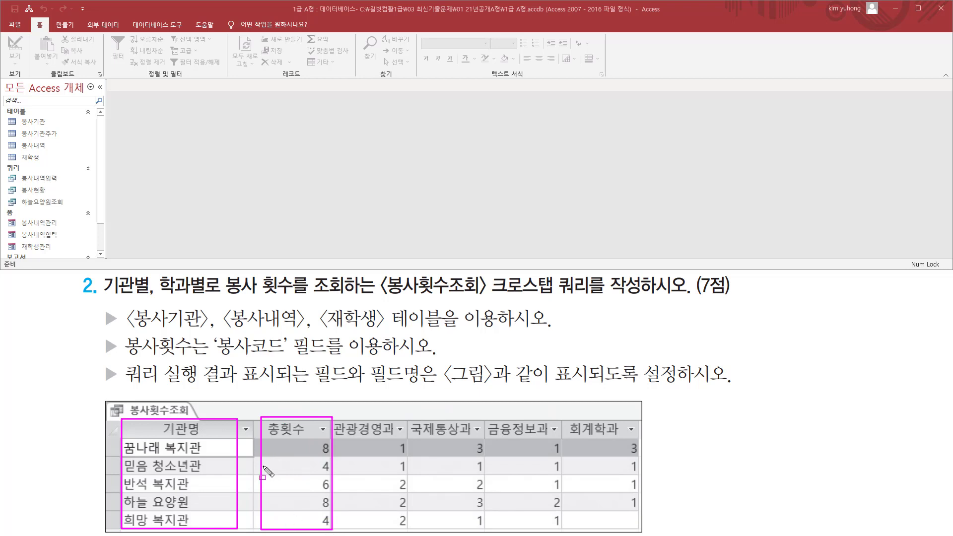
mouse_move(336, 416)
left_mouse_down()
mouse_move(632, 451)
mouse_move(399, 441)
mouse_move(336, 416)
mouse_move(469, 450)
mouse_move(633, 446)
left_mouse_up()
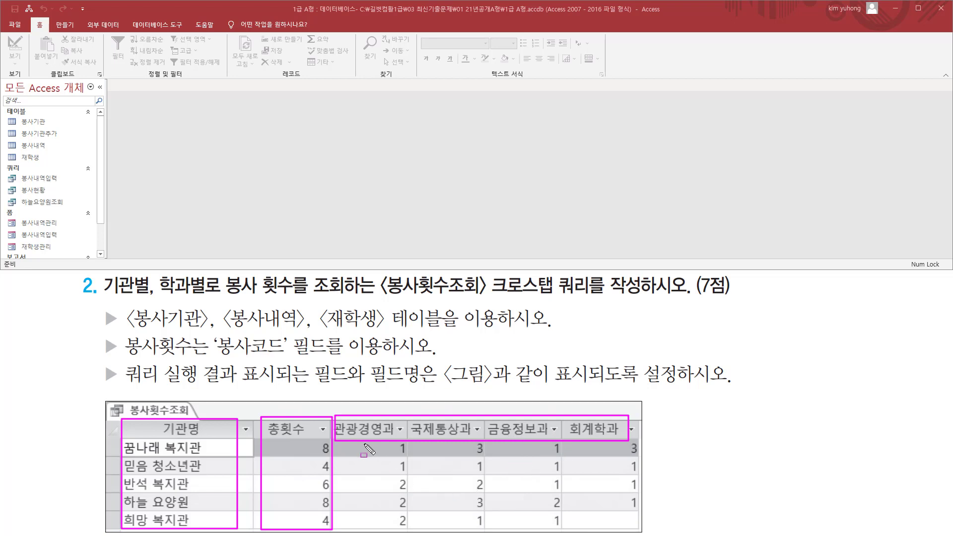
mouse_move(365, 443)
left_mouse_down()
mouse_move(654, 527)
mouse_move(641, 530)
left_mouse_up()
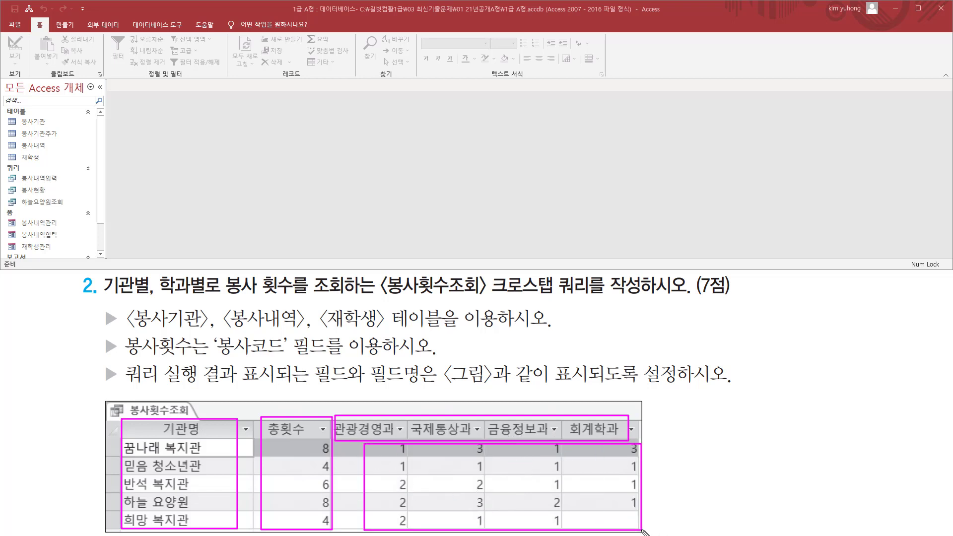
left_click_drag(214, 355, 294, 356)
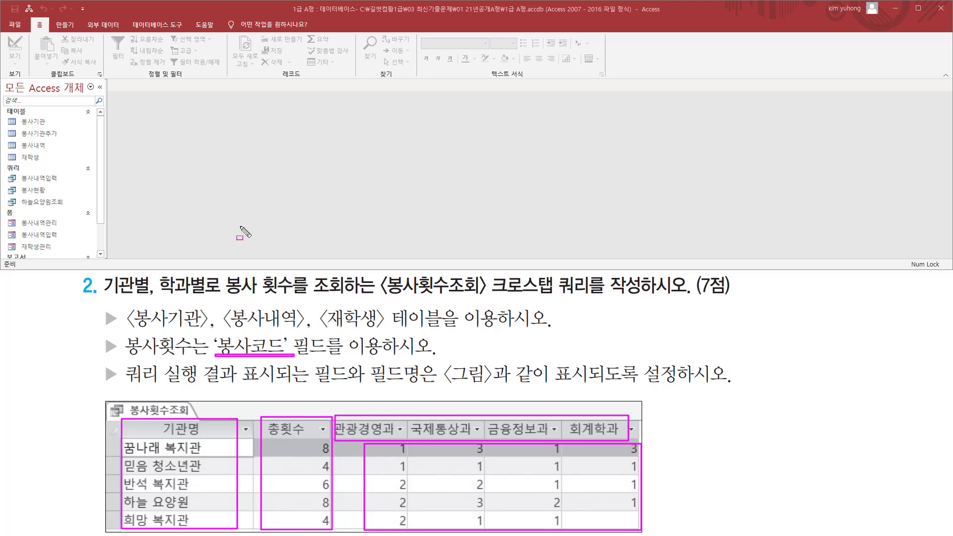
Create a new query in design view with the 봉사기관, 봉사내역 and 재학생 tables
key("Escape")
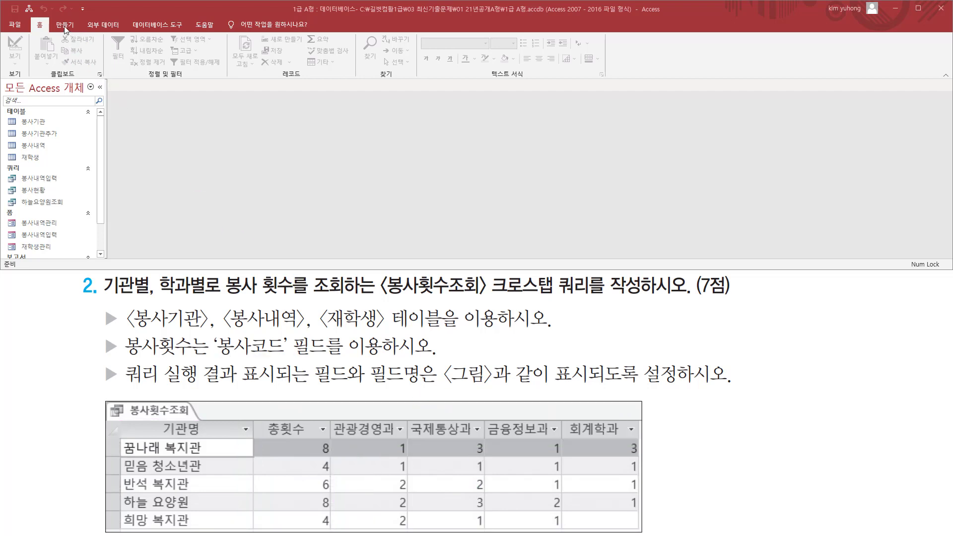
left_click(65, 25)
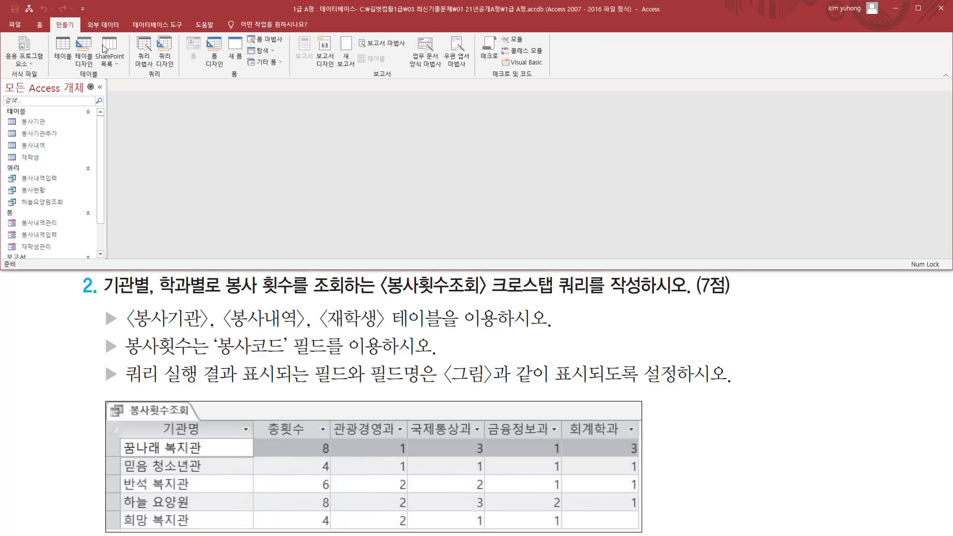
left_click(171, 58)
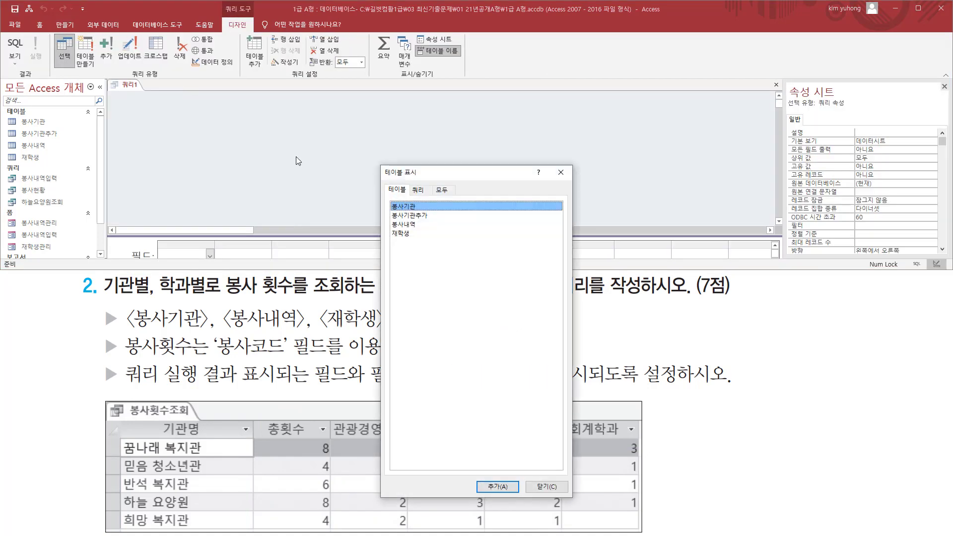
left_click_drag(446, 176, 488, 108)
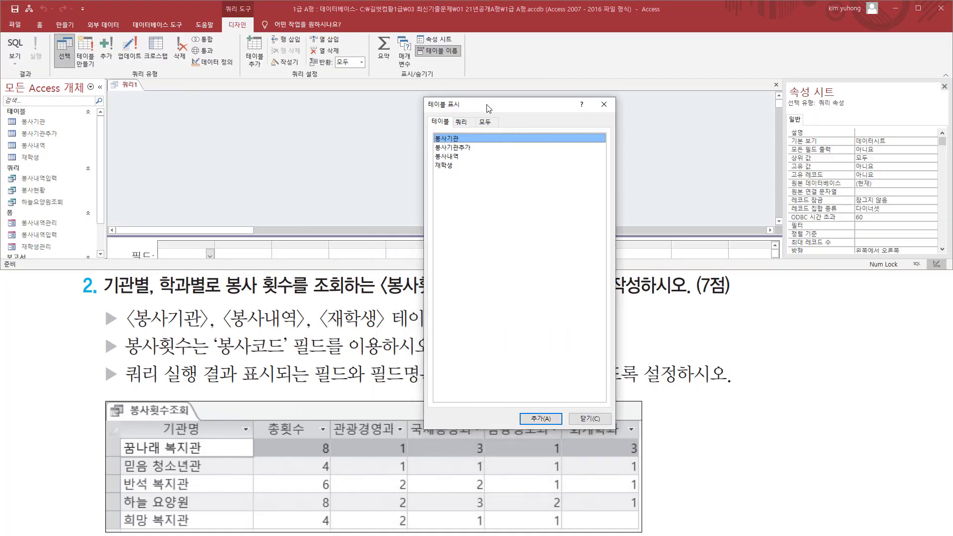
double_click(456, 139)
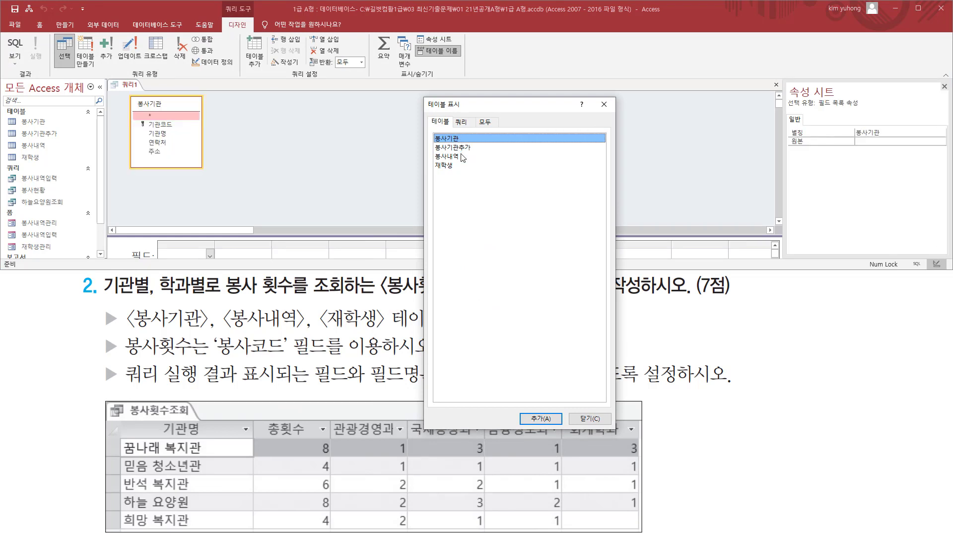
double_click(451, 156)
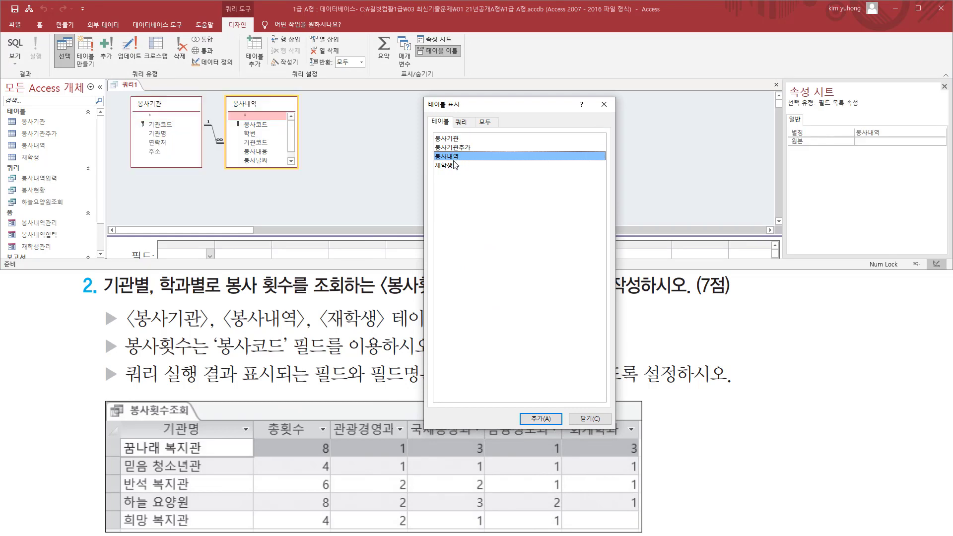
double_click(452, 166)
left_click(589, 419)
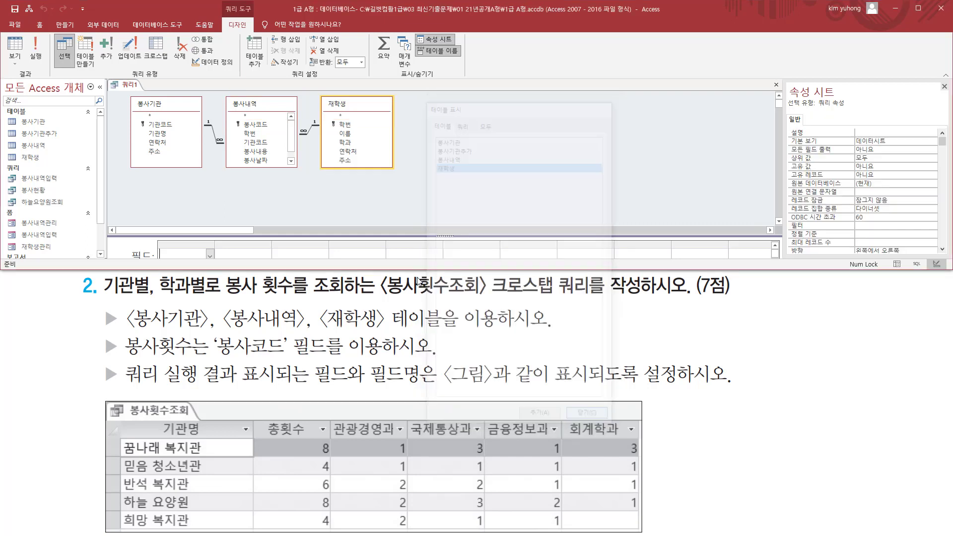
Add 기관명 from 봉사기관 and 봉사코드 from 봉사내역 as the first two query fields
left_click_drag(129, 103, 455, 222)
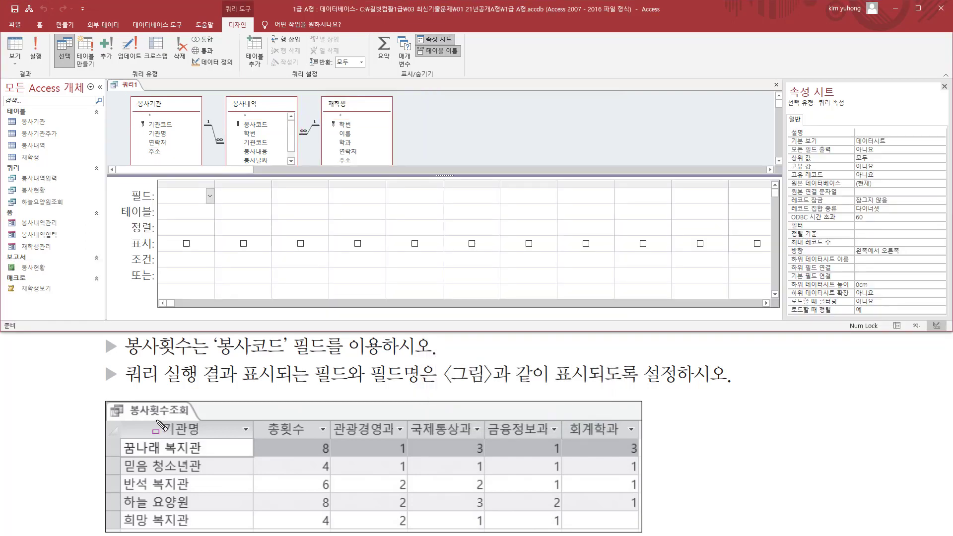
left_click_drag(157, 418, 210, 438)
key("Escape")
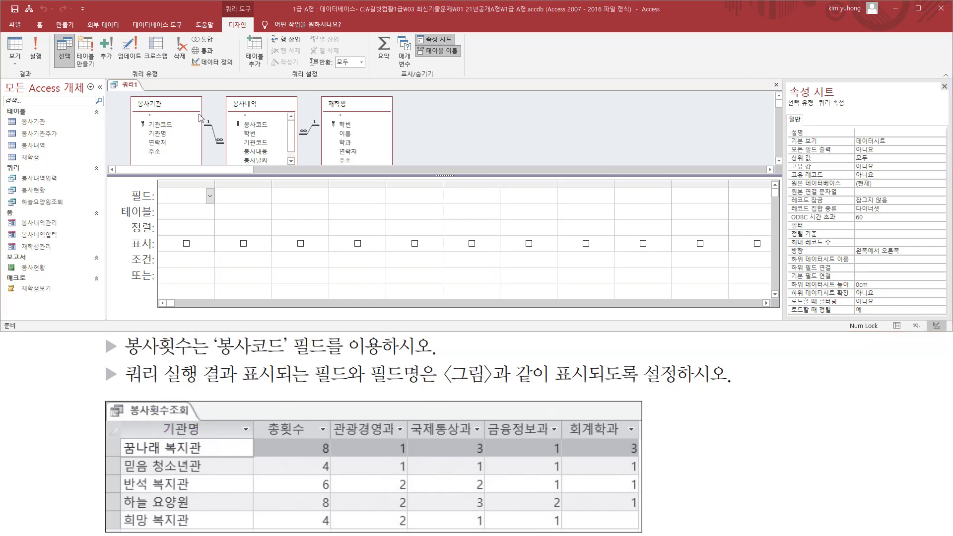
double_click(158, 133)
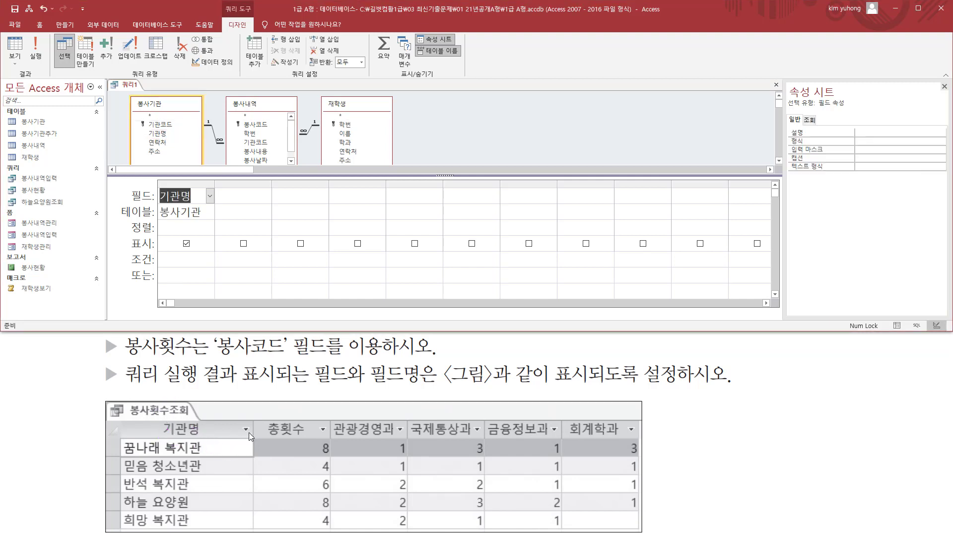
left_click_drag(267, 420, 309, 436)
left_click_drag(155, 357, 284, 356)
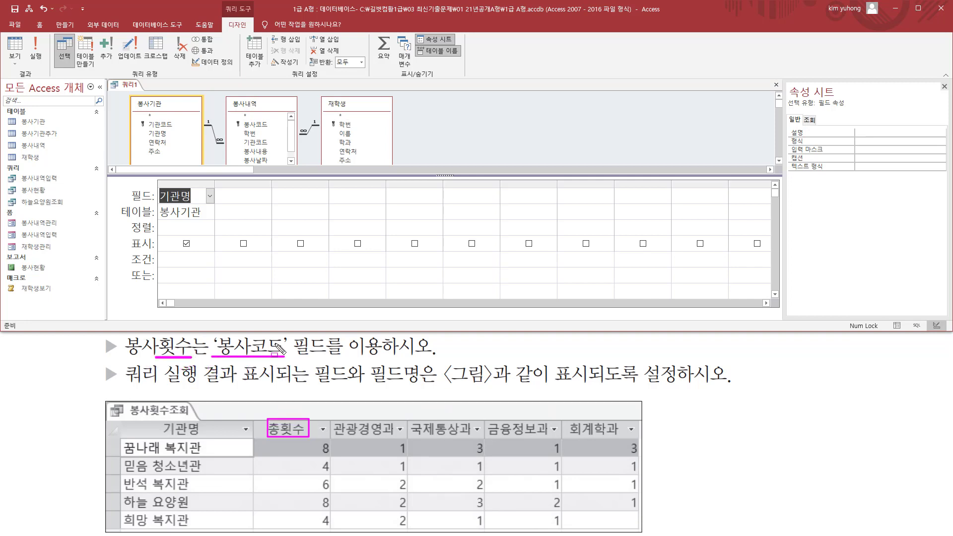
key("Escape")
double_click(257, 125)
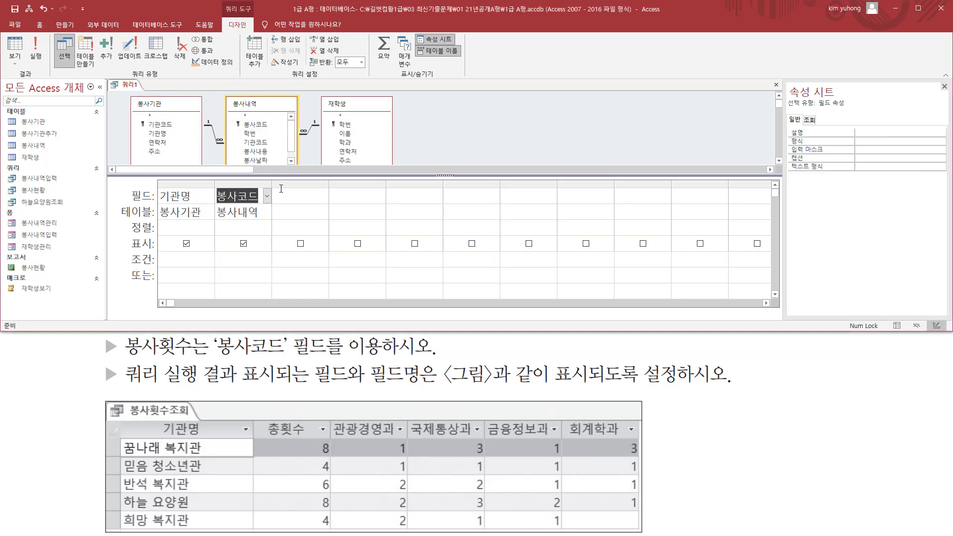
Add the 학과 field from 재학생 as the third query column for the department headings
left_click_drag(260, 416, 317, 513)
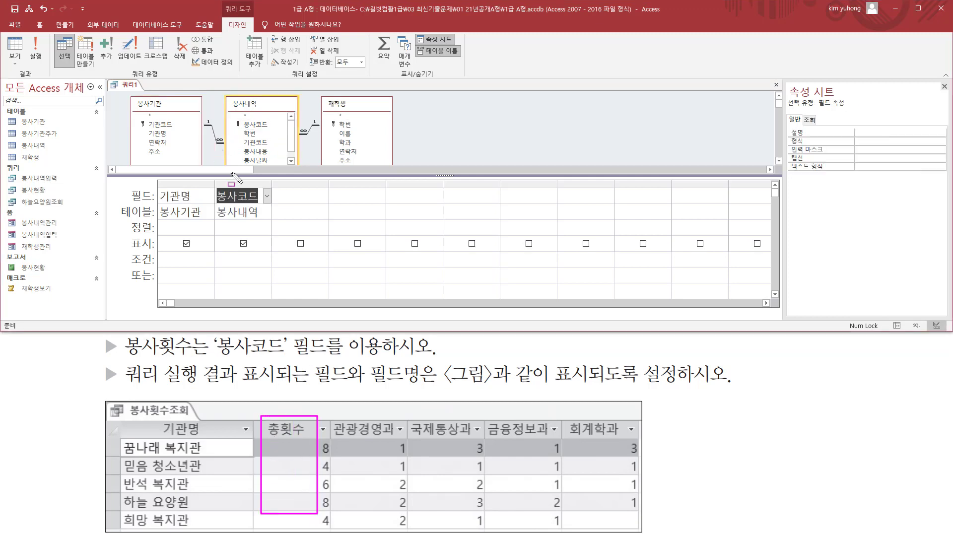
left_click_drag(218, 187, 250, 238)
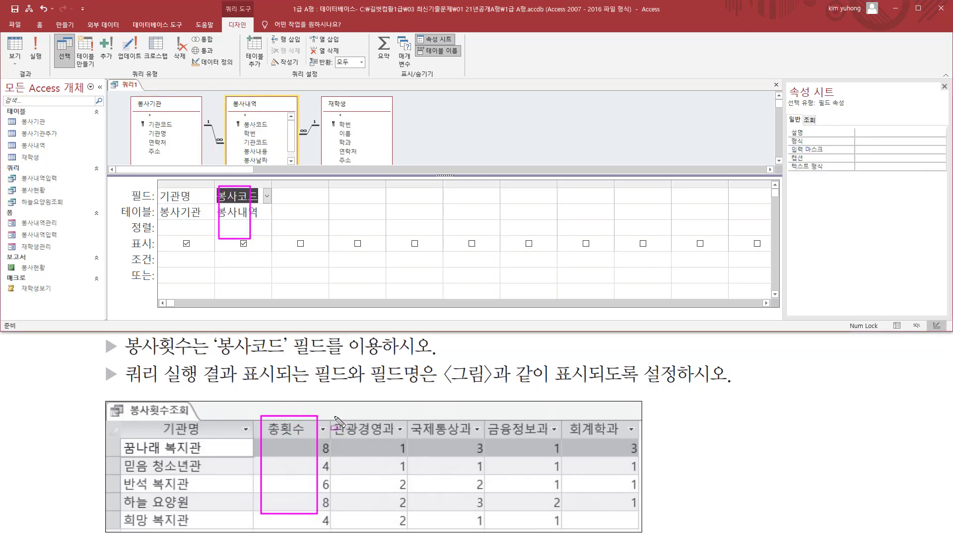
mouse_move(334, 417)
left_mouse_down()
mouse_move(427, 440)
mouse_move(644, 438)
left_mouse_up()
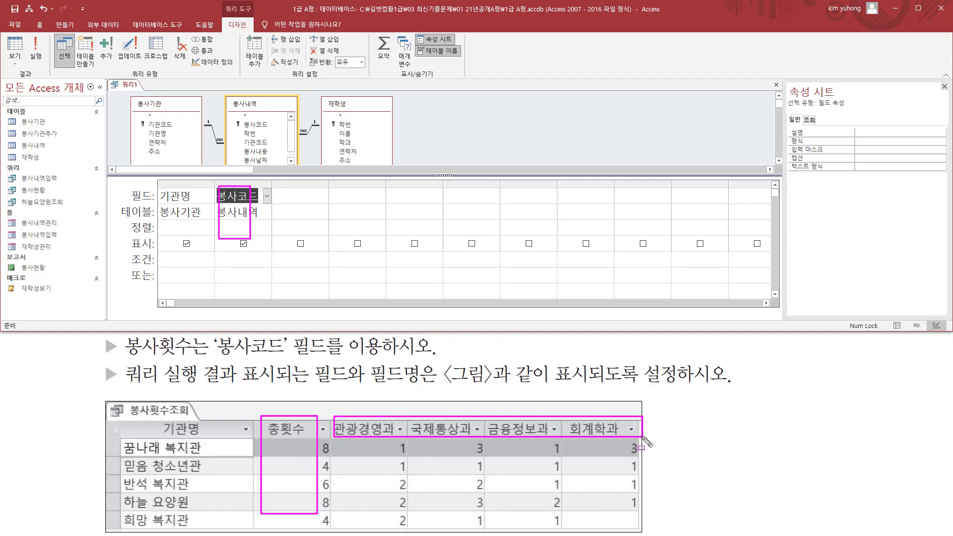
key("Escape")
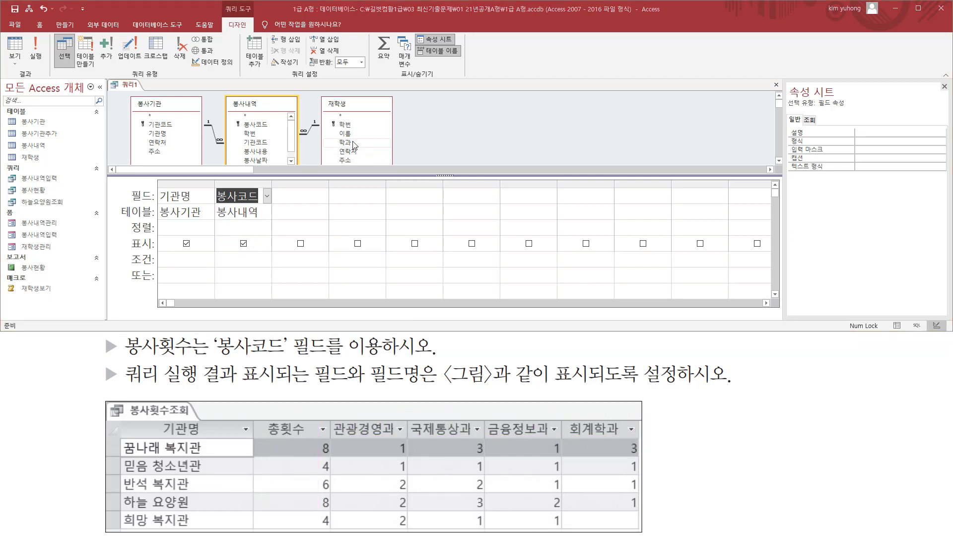
left_click_drag(354, 145, 310, 214)
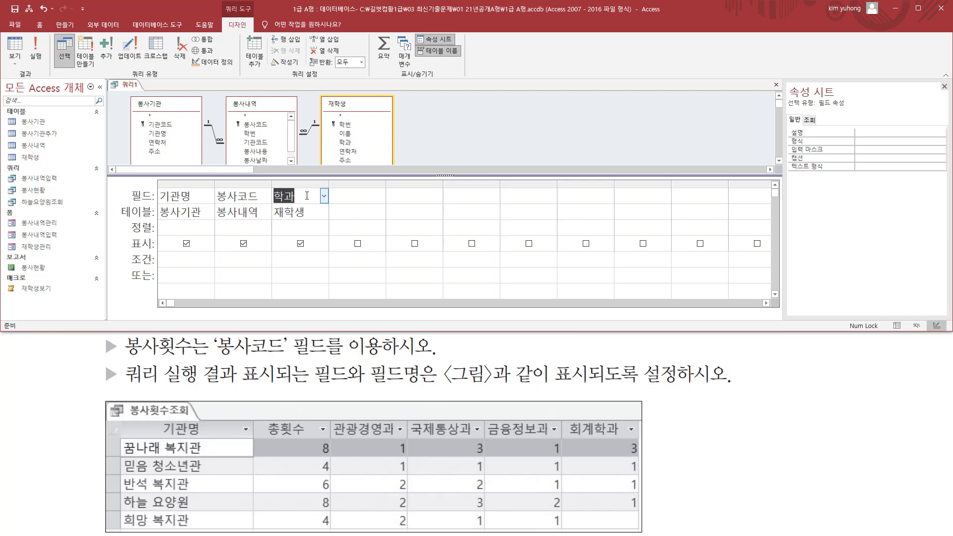
Add 봉사코드 from 봉사내역 again as the fourth query column to supply the crosstab values
left_click_drag(356, 443, 637, 529)
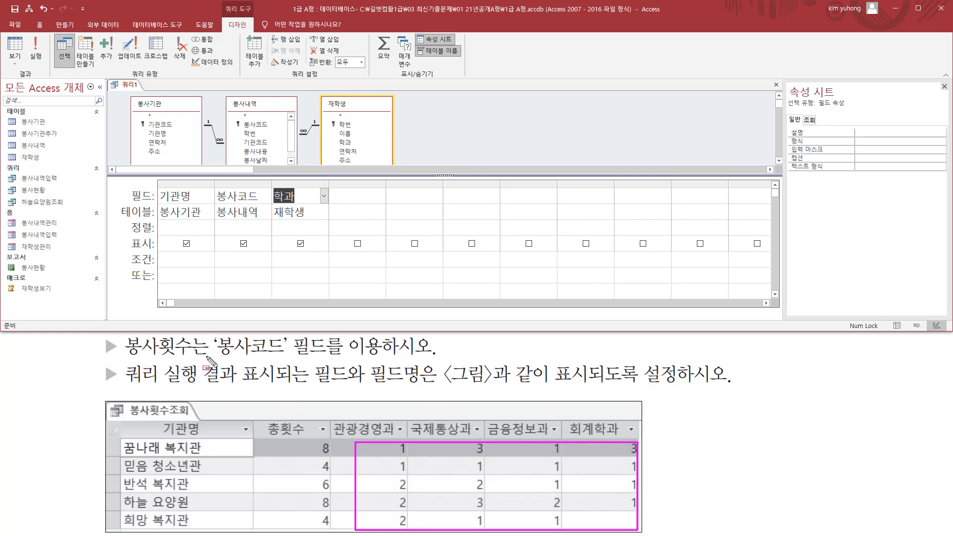
left_click_drag(218, 360, 297, 361)
key("Escape")
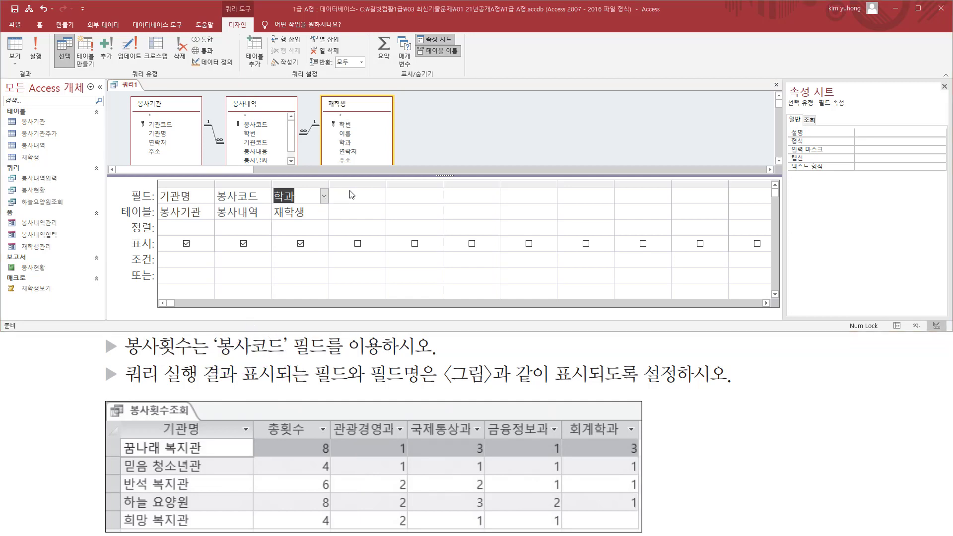
left_click(352, 196)
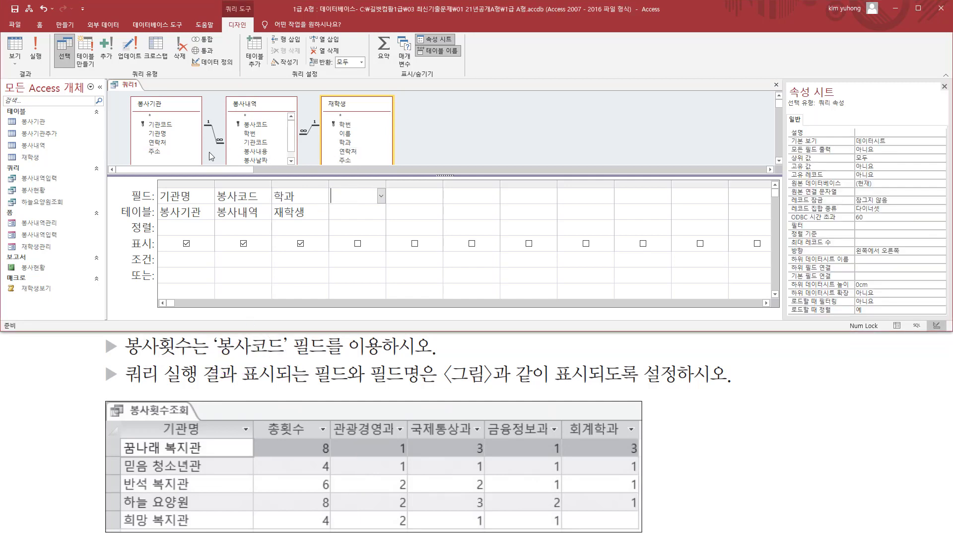
double_click(268, 130)
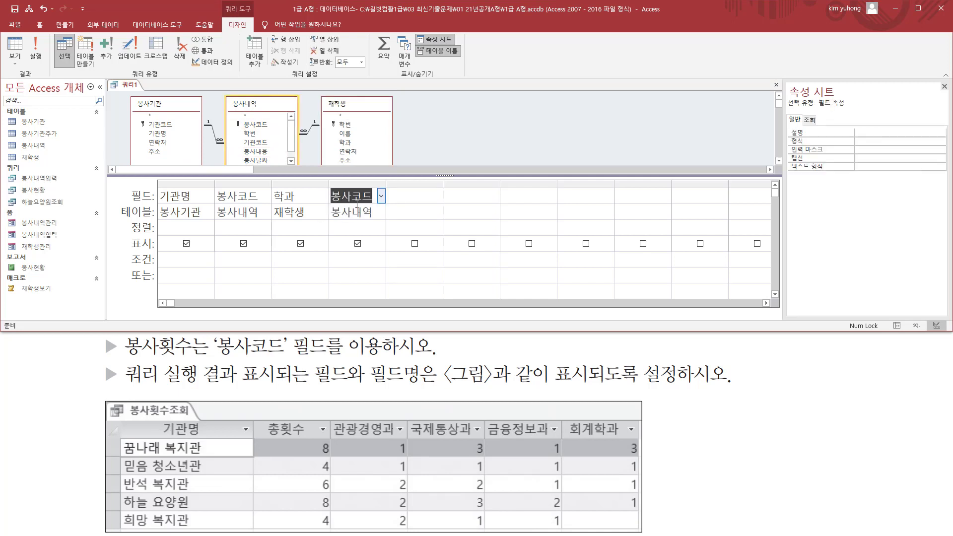
key("ctrl+z")
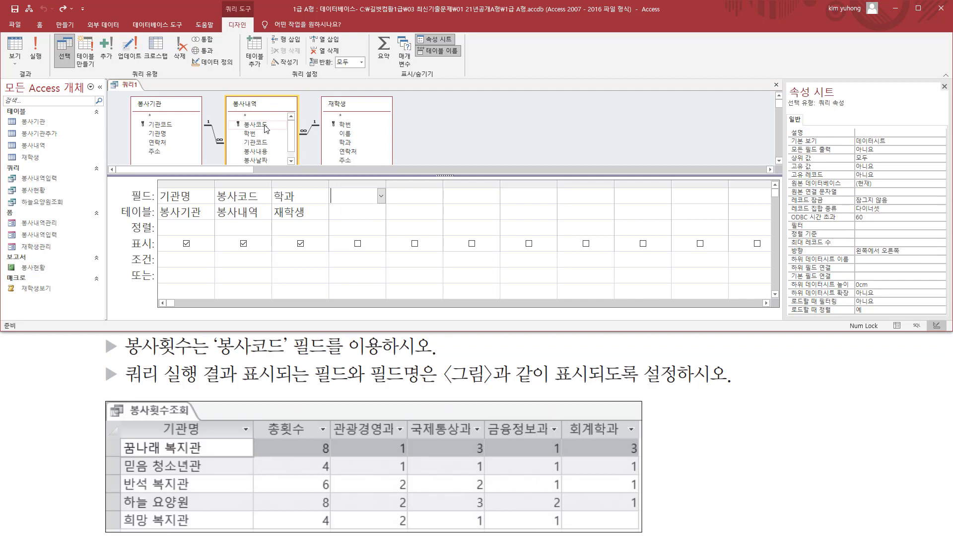
double_click(266, 129)
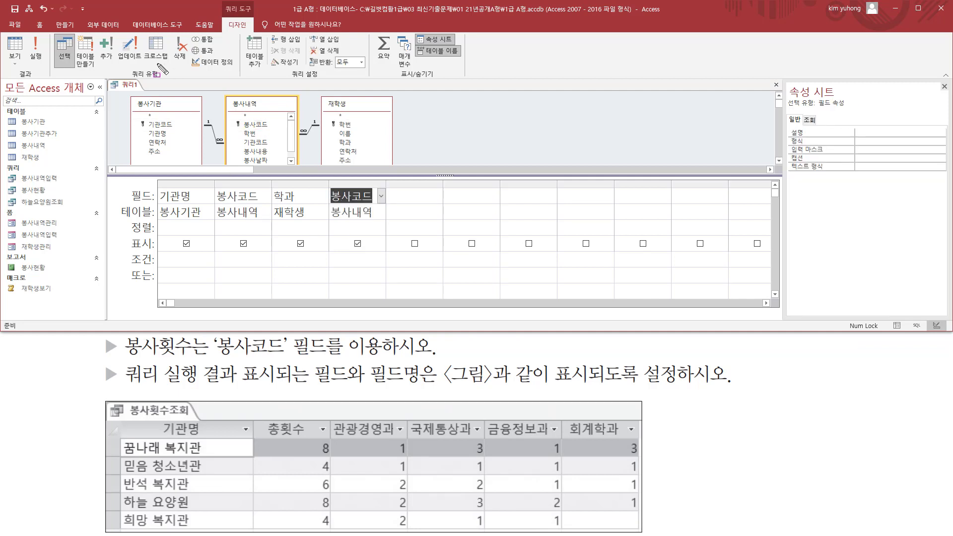
Convert the select query into a crosstab (크로스탭) query
left_click_drag(127, 65, 178, 85)
left_click_drag(144, 32, 170, 62)
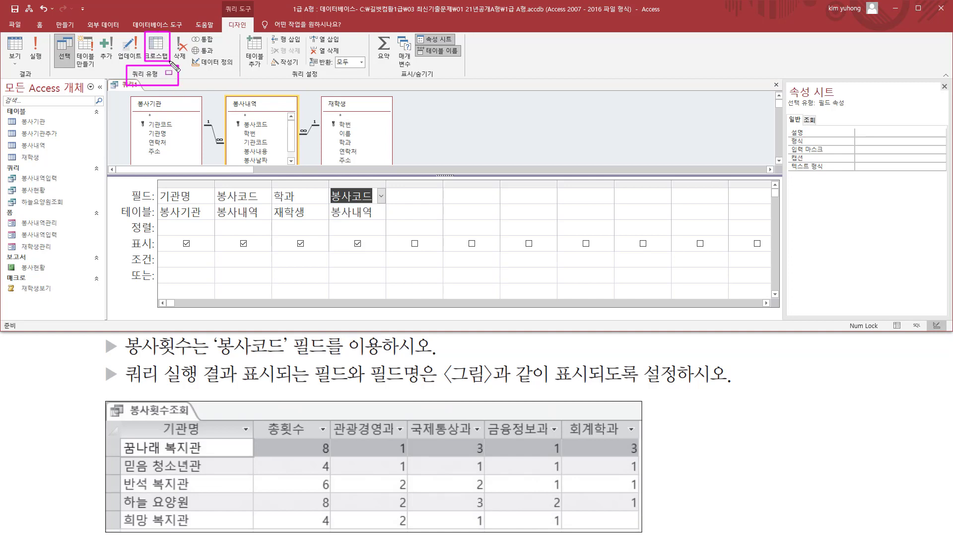
left_click(157, 47)
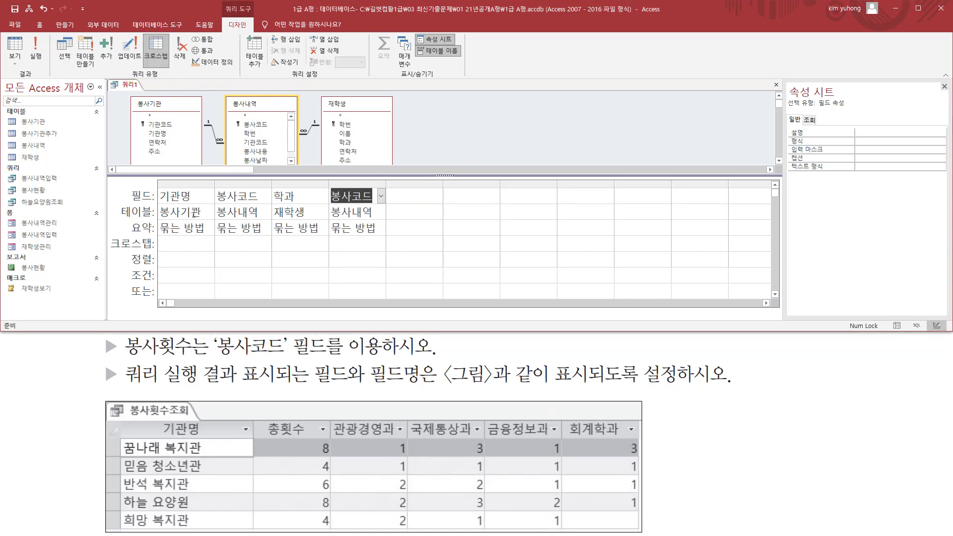
mouse_move(106, 220)
left_mouse_down()
mouse_move(134, 246)
mouse_move(388, 255)
left_mouse_up()
key("Escape")
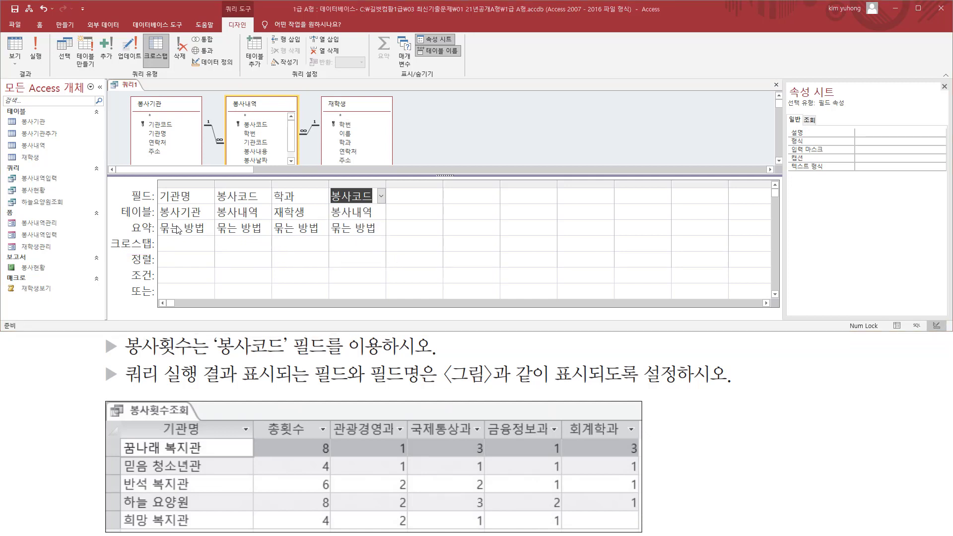
Set 기관명 and the first 봉사코드 column as 행 머리글 in the crosstab
left_click(184, 243)
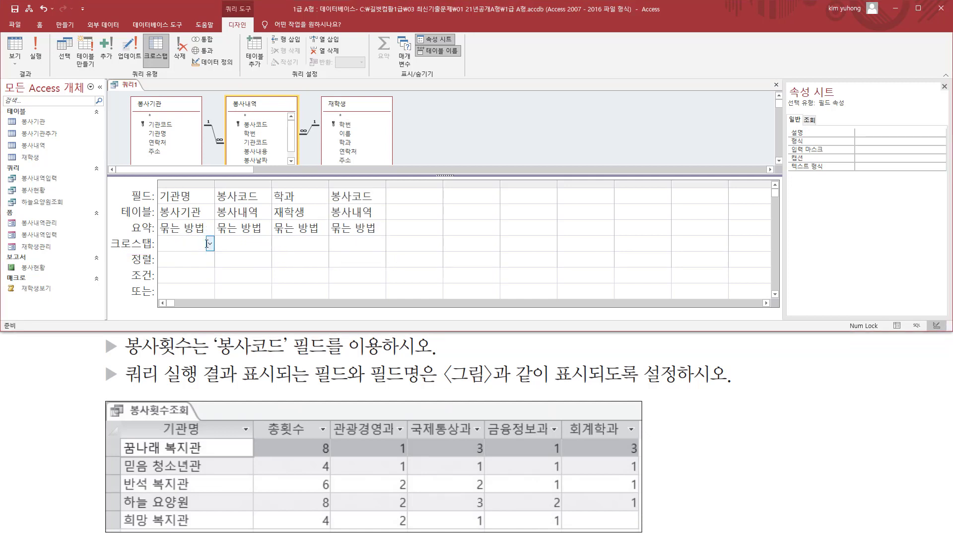
left_click(209, 243)
left_click(180, 257)
left_click(246, 238)
left_click(267, 244)
left_click(258, 261)
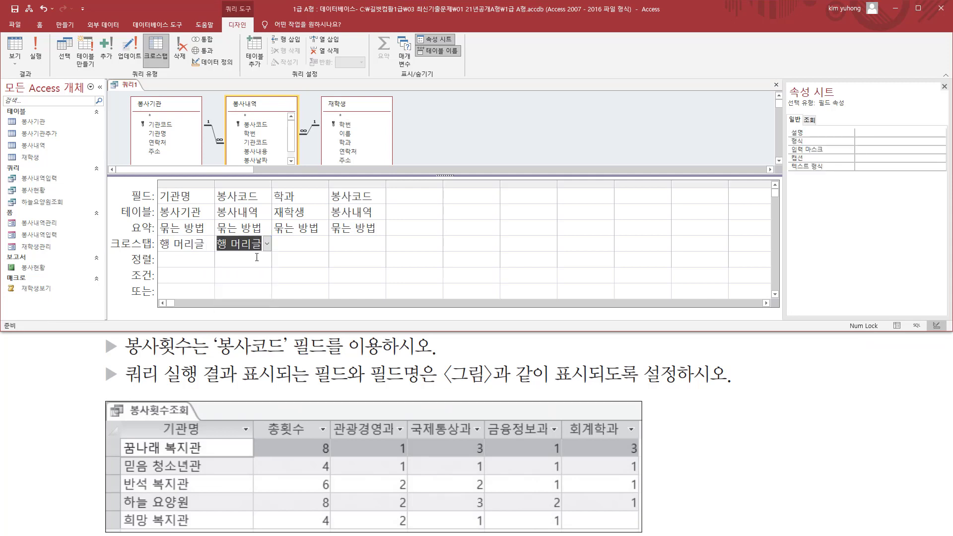
Set the summary function of the first 봉사코드 column to 개수
left_click(252, 227)
left_click(267, 228)
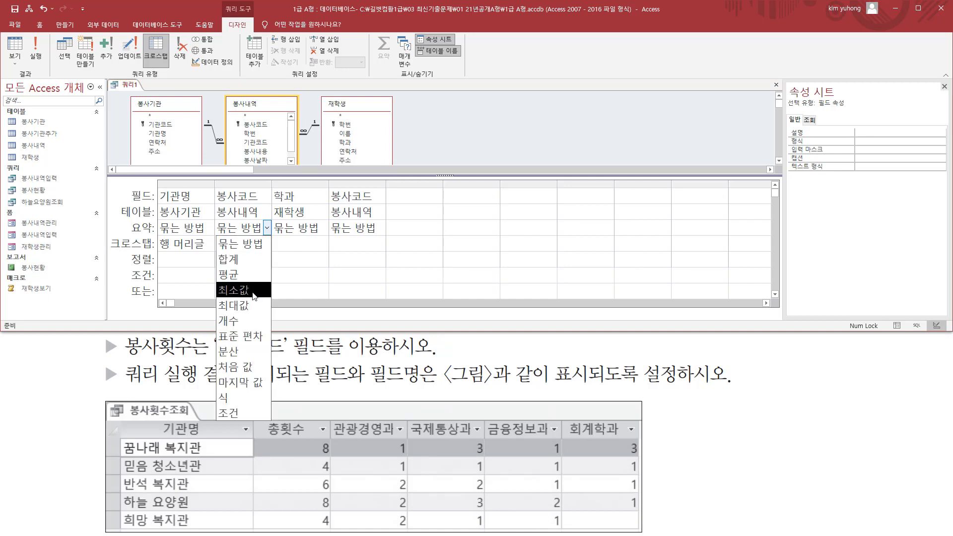
left_click(247, 319)
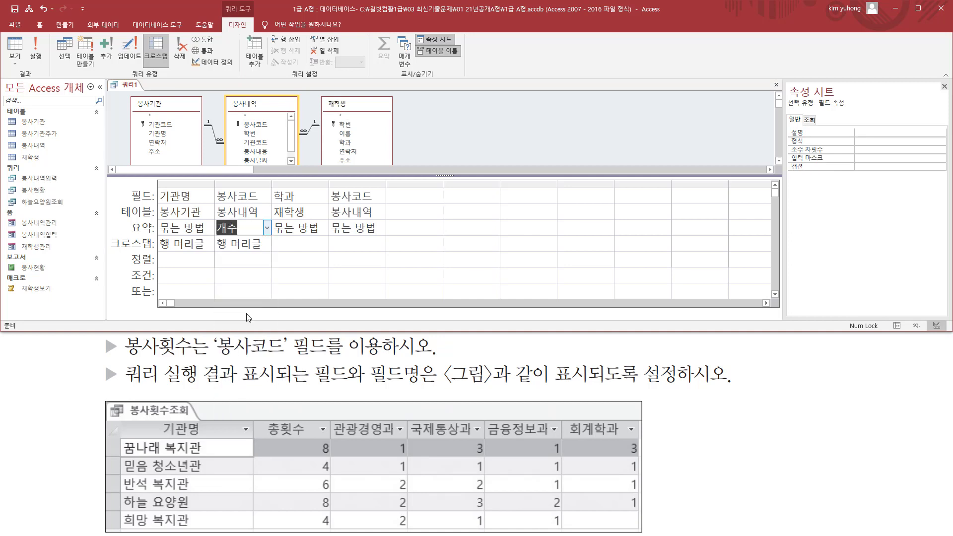
key("Tab")
Set 학과 as the crosstab's 열 머리글 and the second 봉사코드 column as its 값
left_click(301, 249)
left_click(324, 244)
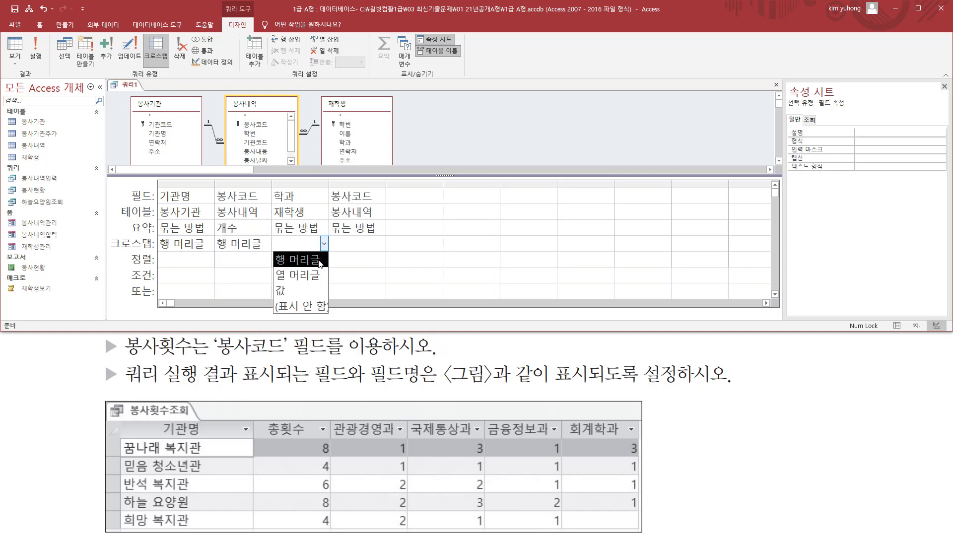
left_click(313, 274)
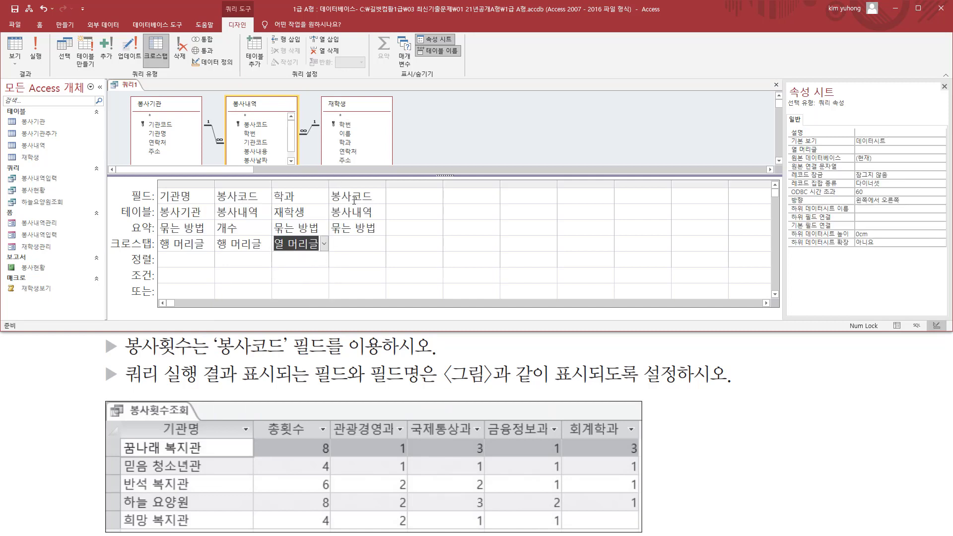
left_click(363, 246)
left_click(380, 244)
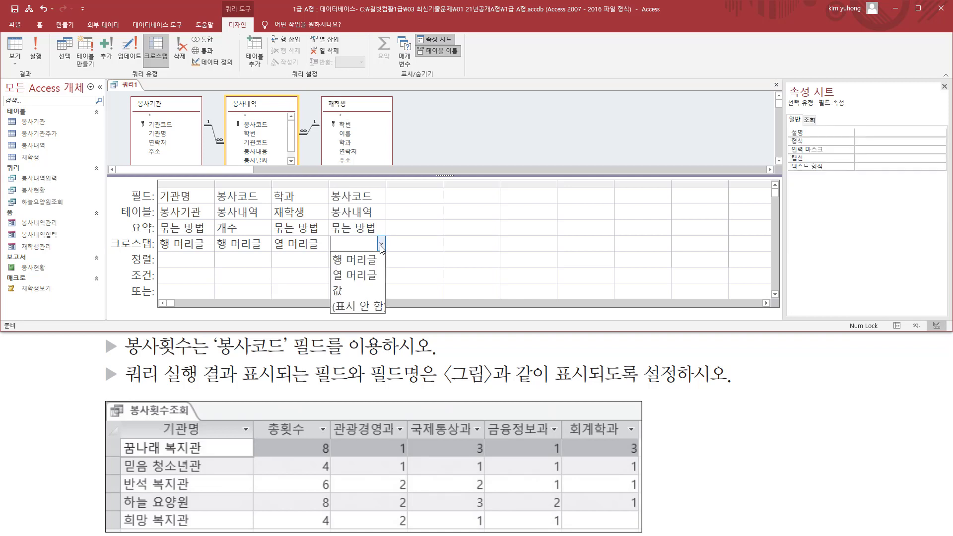
left_click(366, 292)
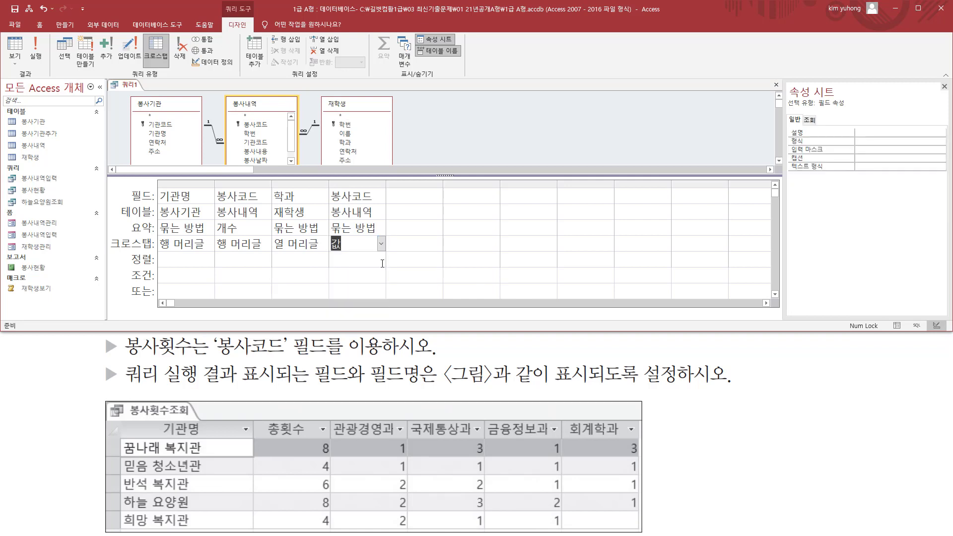
Set the summary function of the second 봉사코드 column, the crosstab's value, to 개수
left_click(373, 227)
left_click(381, 227)
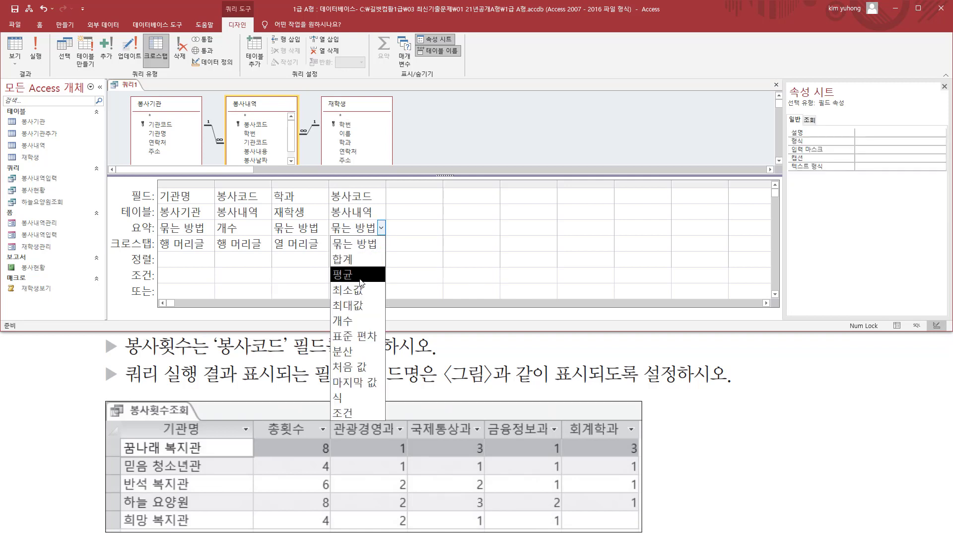
left_click(352, 321)
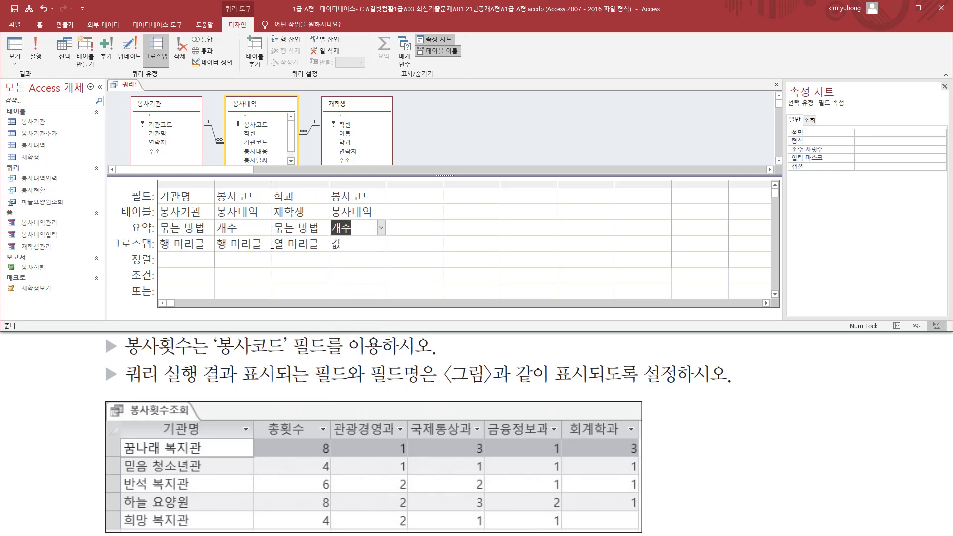
Run the crosstab query and compare its row headings, counts and column headings with the sample 봉사횟수조회 figure
left_click(36, 49)
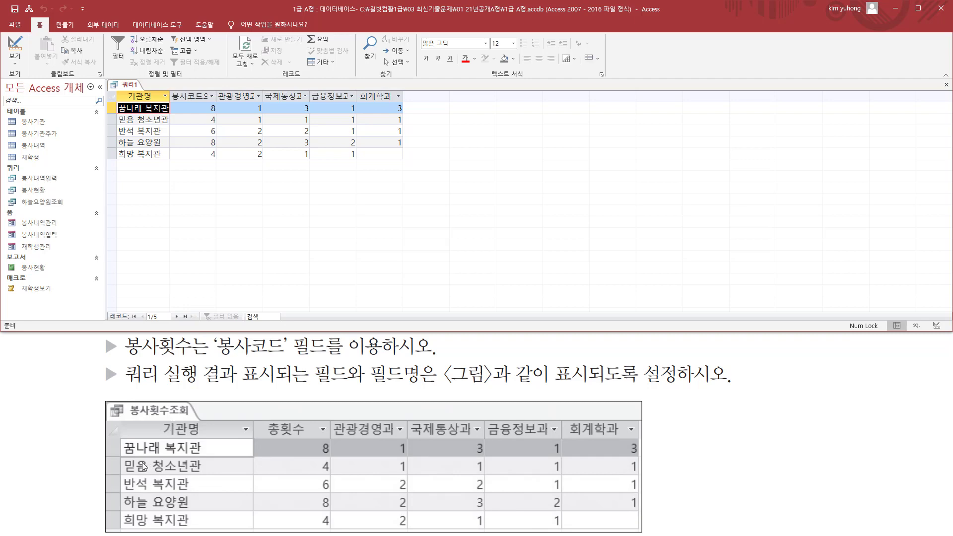
mouse_move(121, 439)
left_mouse_down()
mouse_move(161, 458)
mouse_move(154, 529)
mouse_move(219, 528)
left_mouse_up()
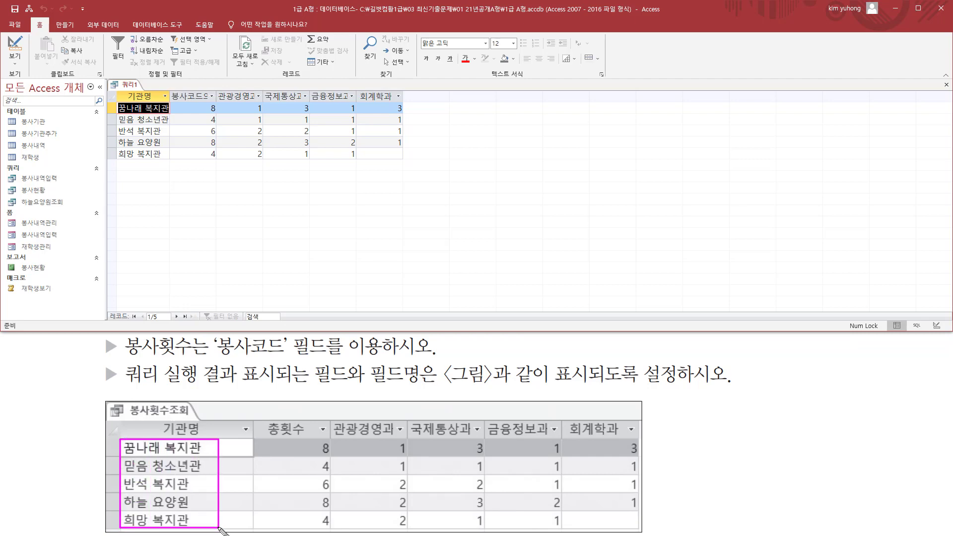
left_click_drag(115, 98, 165, 163)
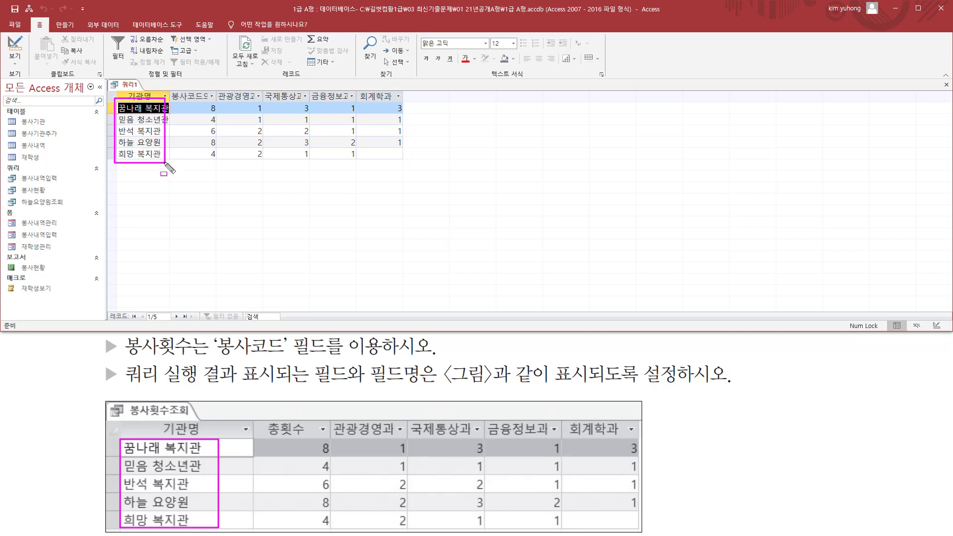
left_click_drag(206, 105, 222, 165)
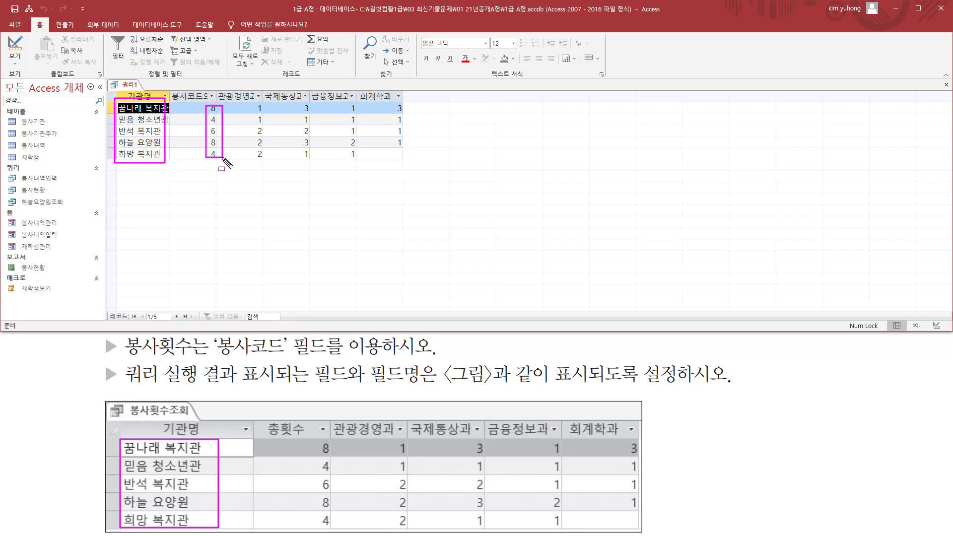
left_click_drag(320, 442, 332, 535)
left_click_drag(383, 439, 646, 533)
mouse_move(247, 100)
left_mouse_down()
mouse_move(254, 132)
mouse_move(422, 161)
left_mouse_up()
mouse_move(334, 413)
left_mouse_down()
mouse_move(533, 442)
mouse_move(644, 441)
left_mouse_up()
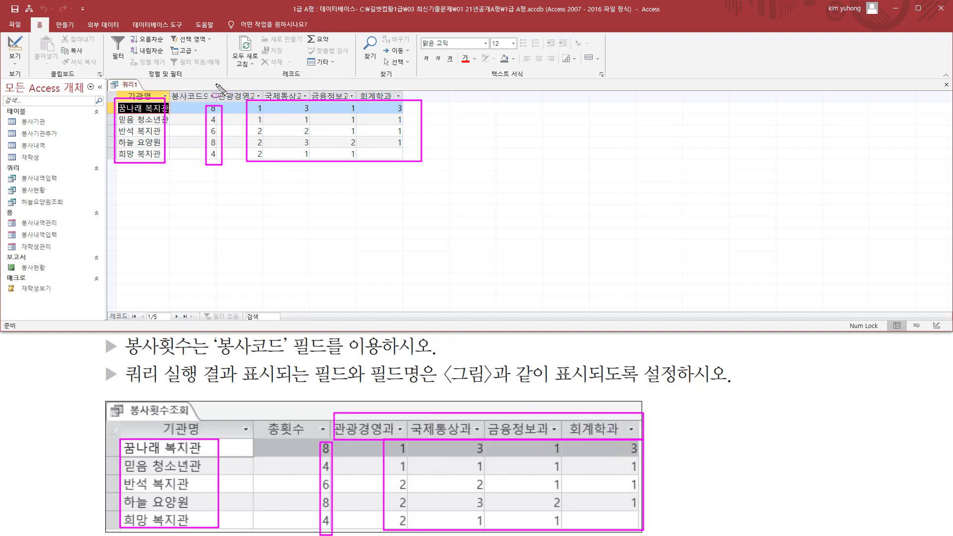
mouse_move(215, 83)
left_mouse_down()
mouse_move(425, 101)
mouse_move(410, 99)
left_mouse_up()
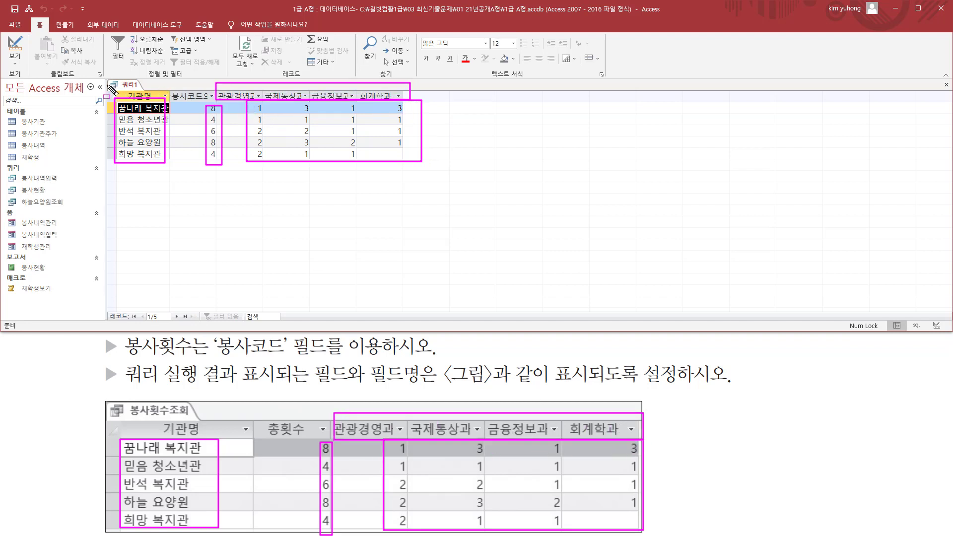
left_click_drag(124, 86, 155, 102)
left_click_drag(152, 409, 208, 438)
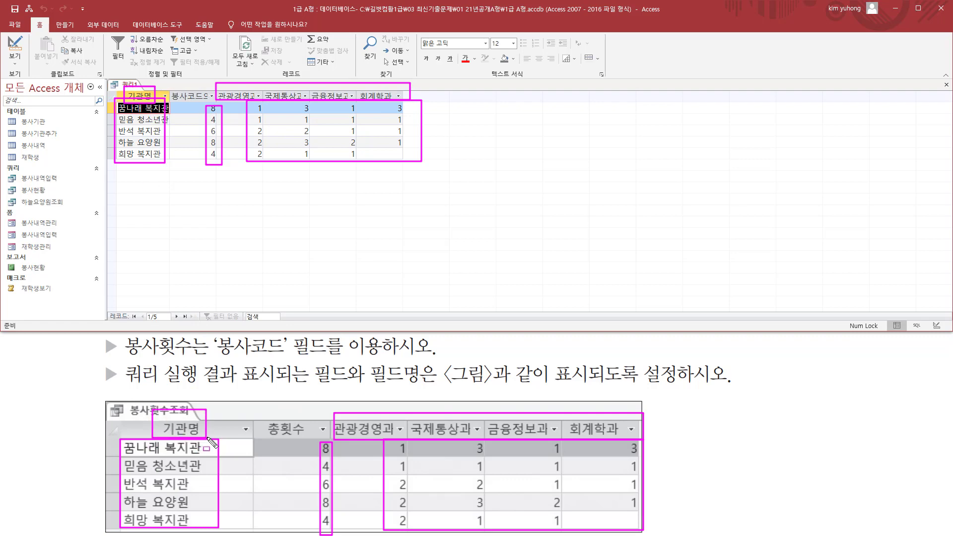
left_click_drag(263, 414, 309, 446)
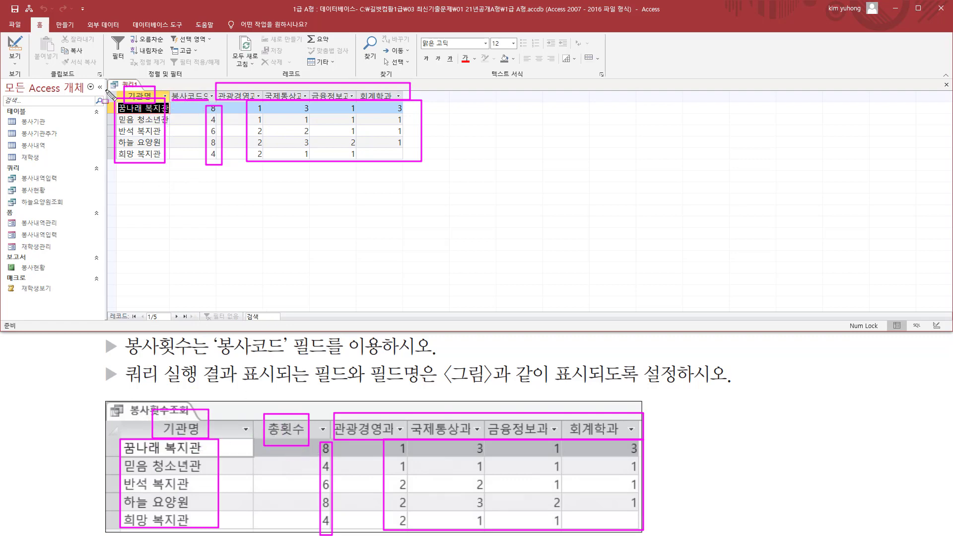
key("Escape")
Return to the query design and give the first 봉사코드 column the heading 총횟수 by entering 총횟수:봉사코드
left_click(15, 49)
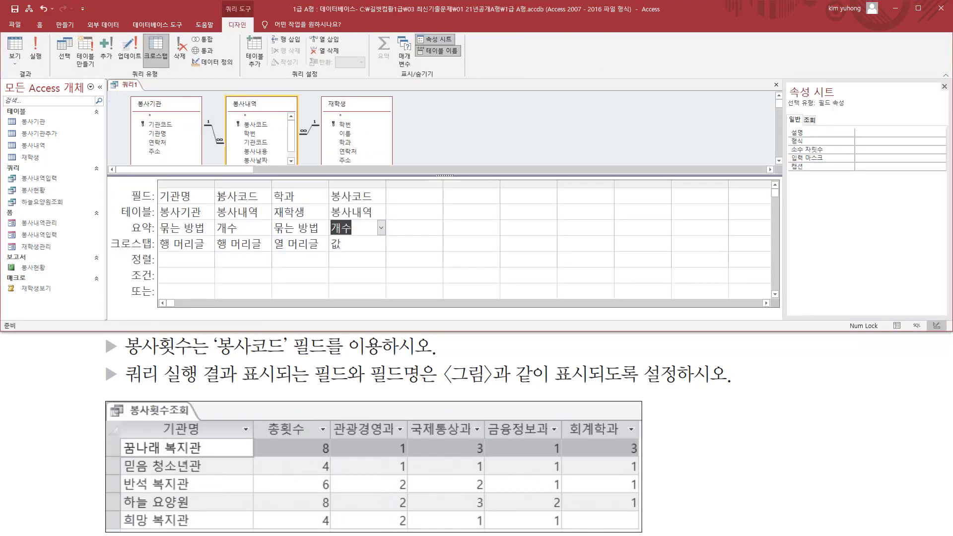
left_click(220, 196)
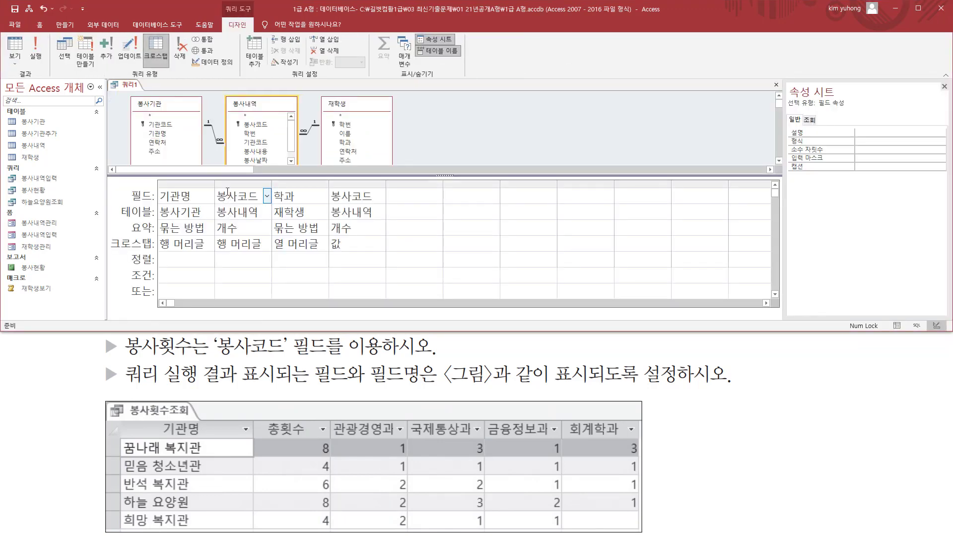
type("초")
type("ㅎ")
type("수:봉")
left_click_drag(272, 181, 338, 182)
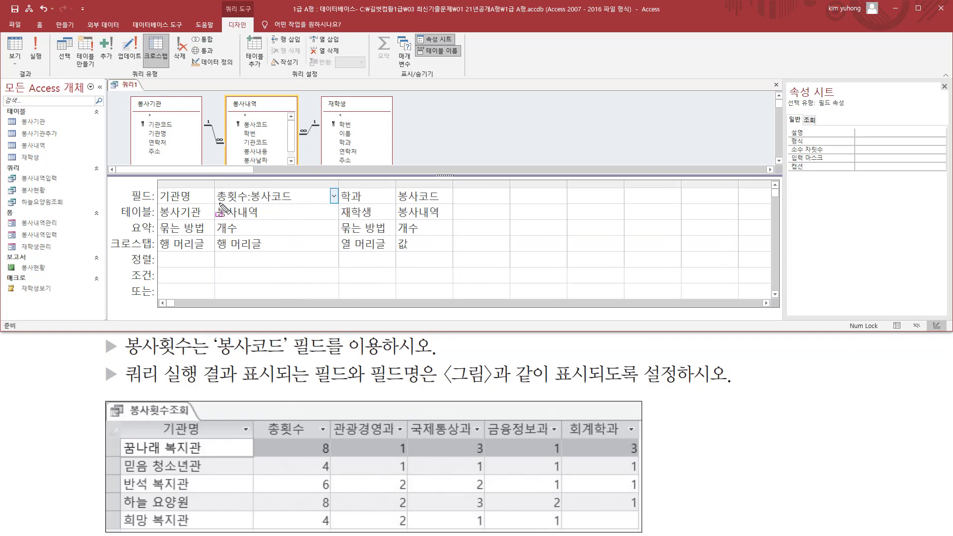
left_click_drag(219, 203, 256, 203)
key("Escape")
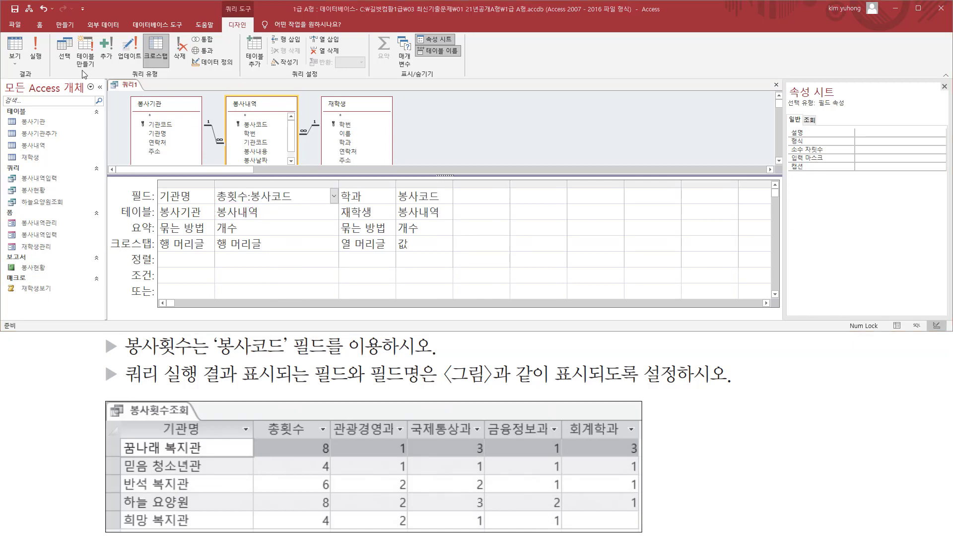
Run the crosstab query to check its headings, and close it, saving it under the name 봉사횟수조회
left_click(43, 52)
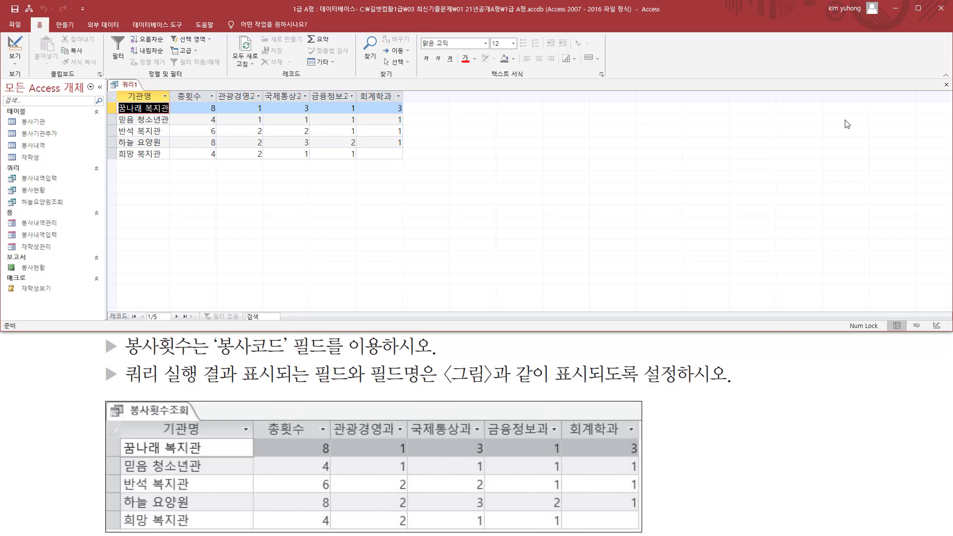
left_click(946, 84)
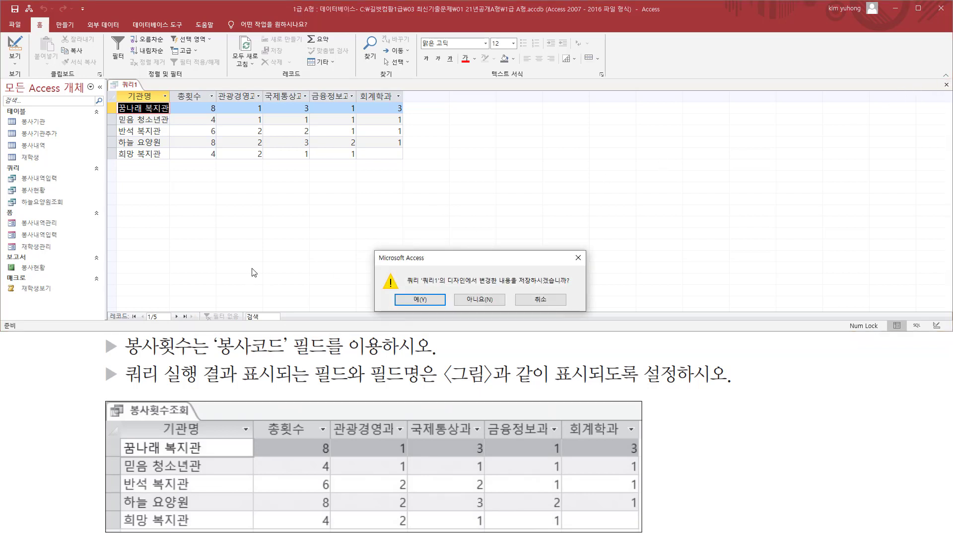
left_click(423, 300)
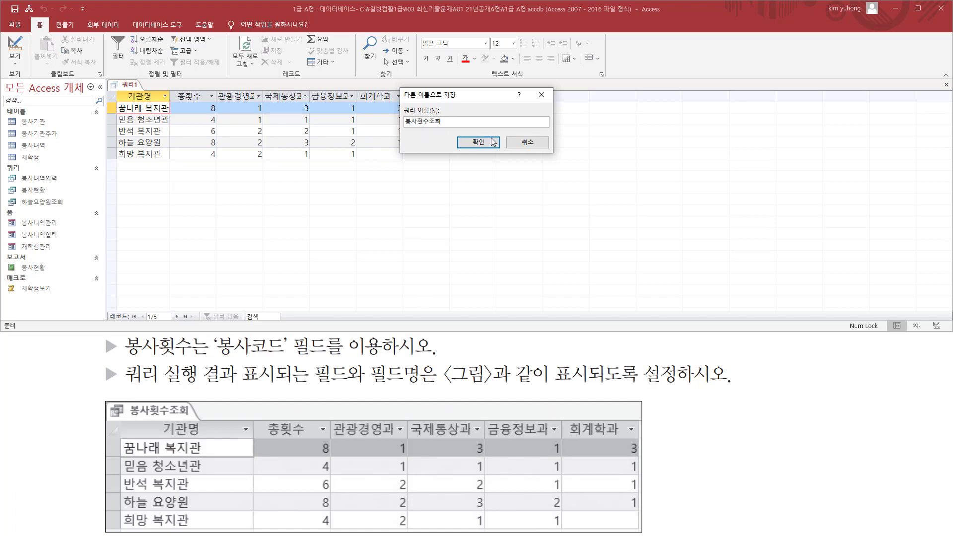
left_click(478, 142)
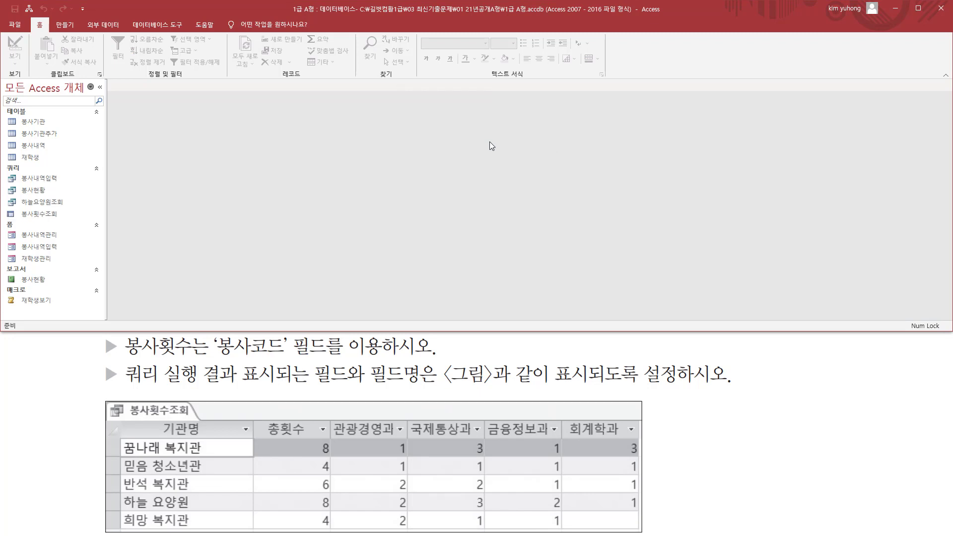
left_click_drag(20, 209, 65, 222)
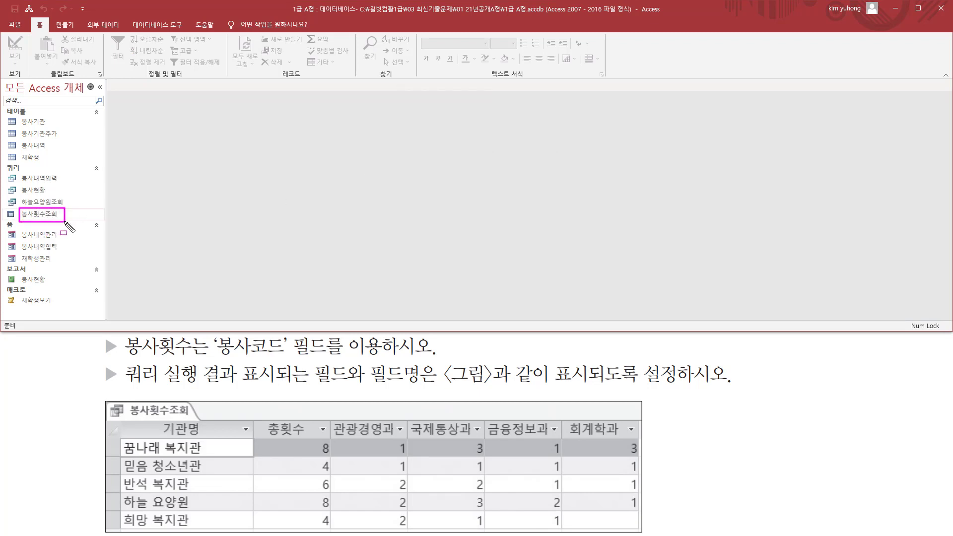
key("Escape")
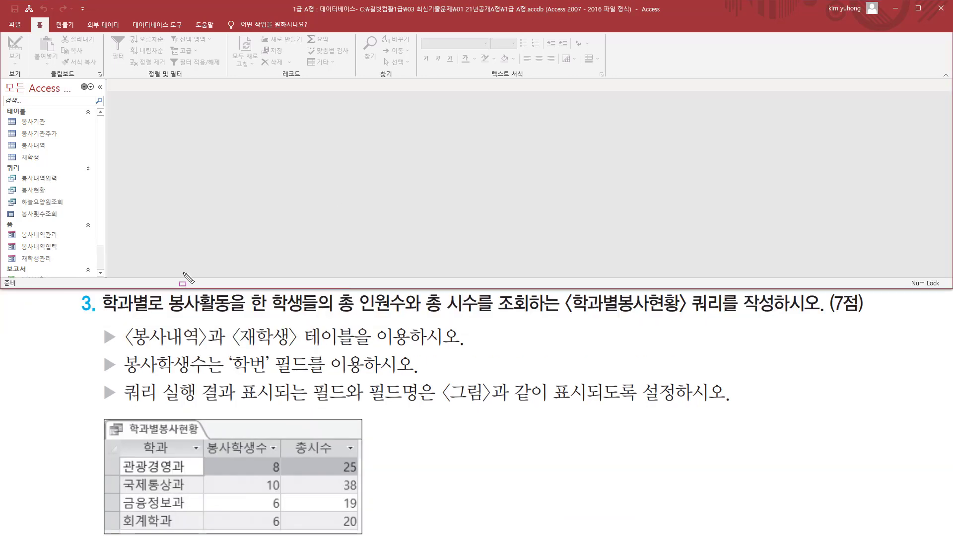
Read task 3's requirements for the 학과별봉사현황 query, covering its source tables, the 학번 field and the sample result's columns
left_click_drag(100, 315, 485, 318)
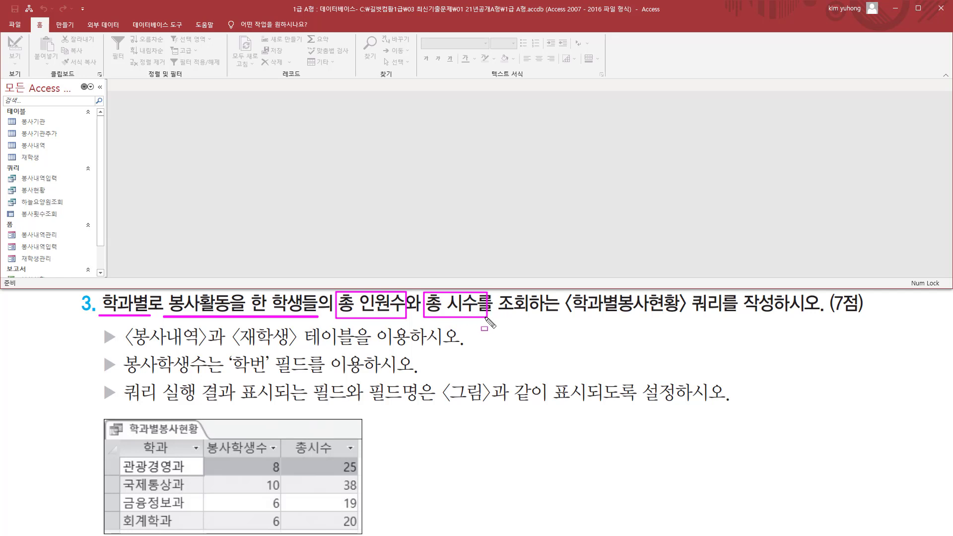
left_click_drag(565, 315, 734, 316)
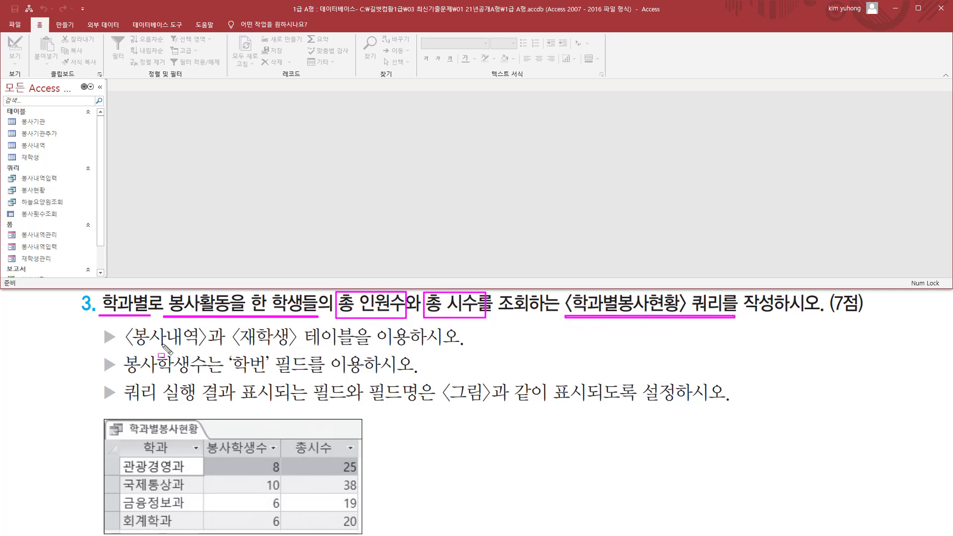
left_click_drag(126, 346, 379, 346)
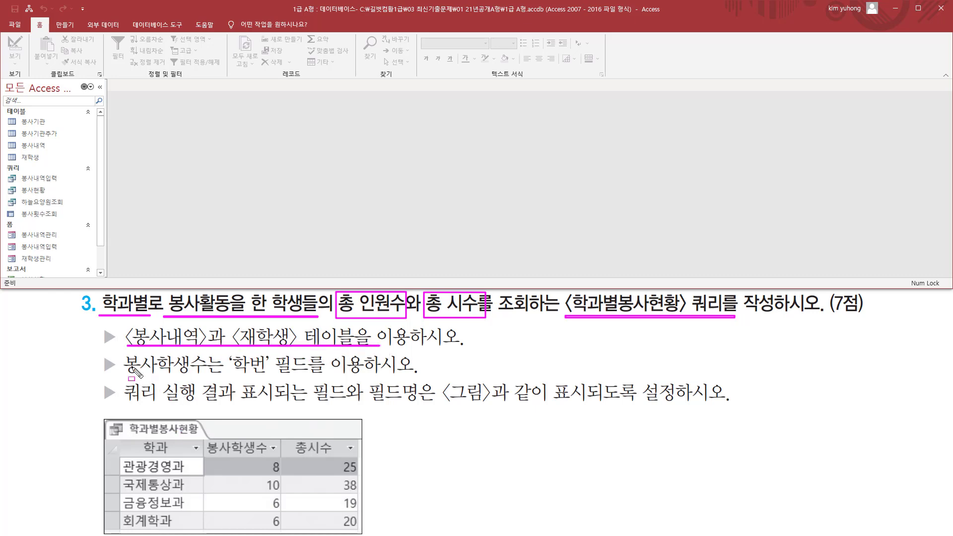
mouse_move(122, 354)
left_mouse_down()
mouse_move(205, 375)
mouse_move(310, 376)
left_mouse_up()
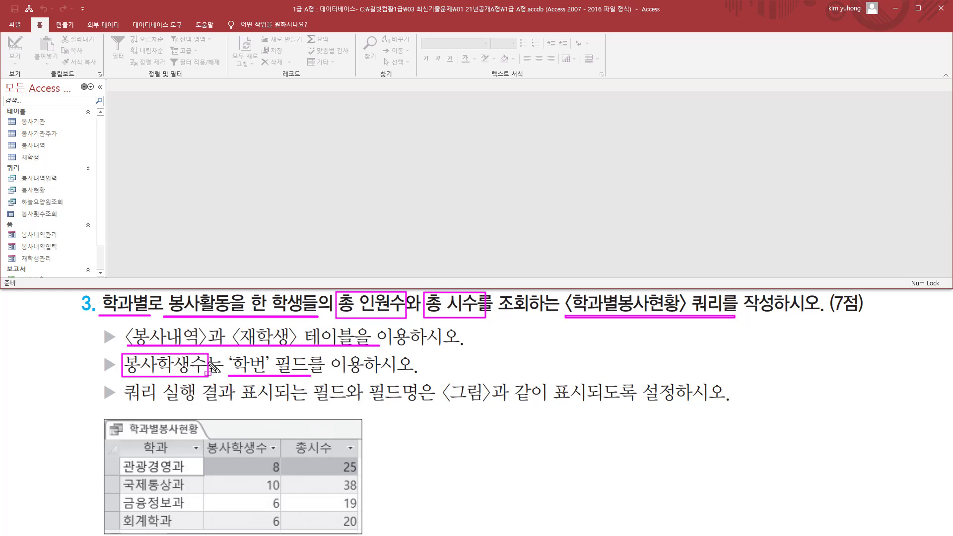
left_click_drag(121, 404, 733, 404)
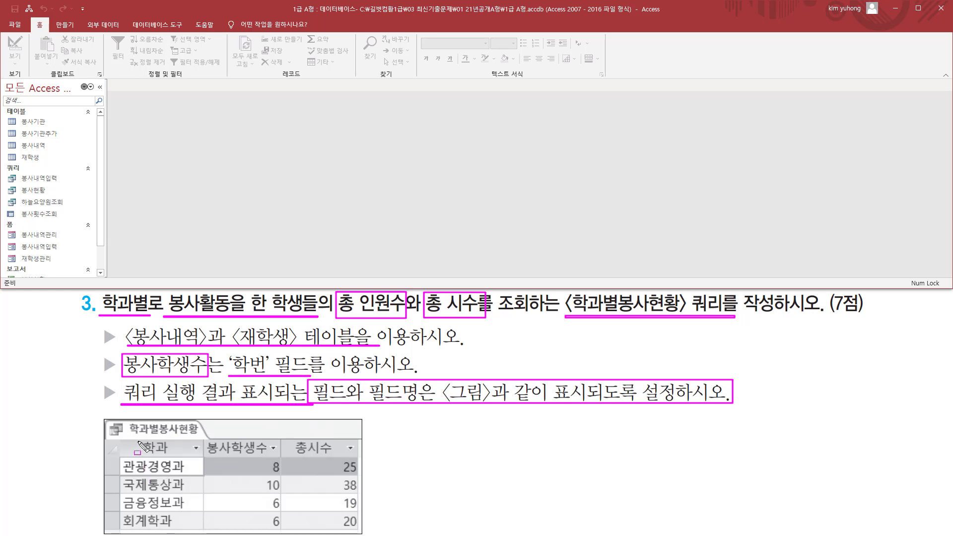
mouse_move(138, 441)
left_mouse_down()
mouse_move(171, 457)
mouse_move(258, 455)
left_mouse_up()
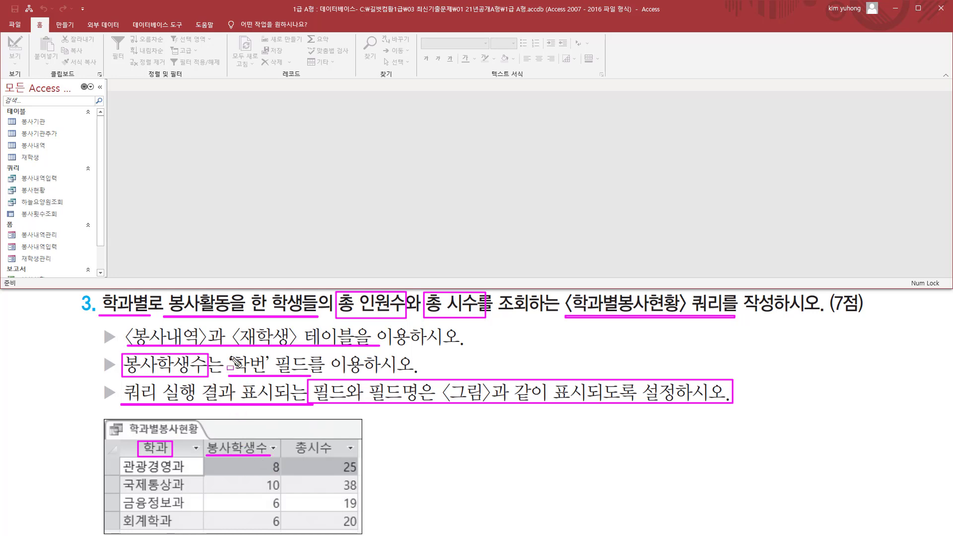
mouse_move(226, 347)
left_mouse_down()
mouse_move(283, 375)
mouse_move(308, 376)
left_mouse_up()
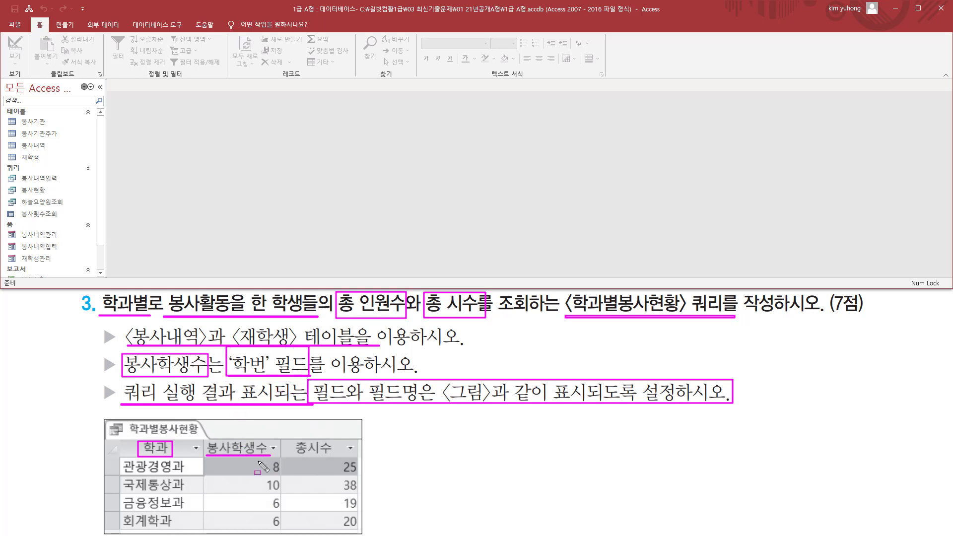
left_click_drag(262, 460, 281, 533)
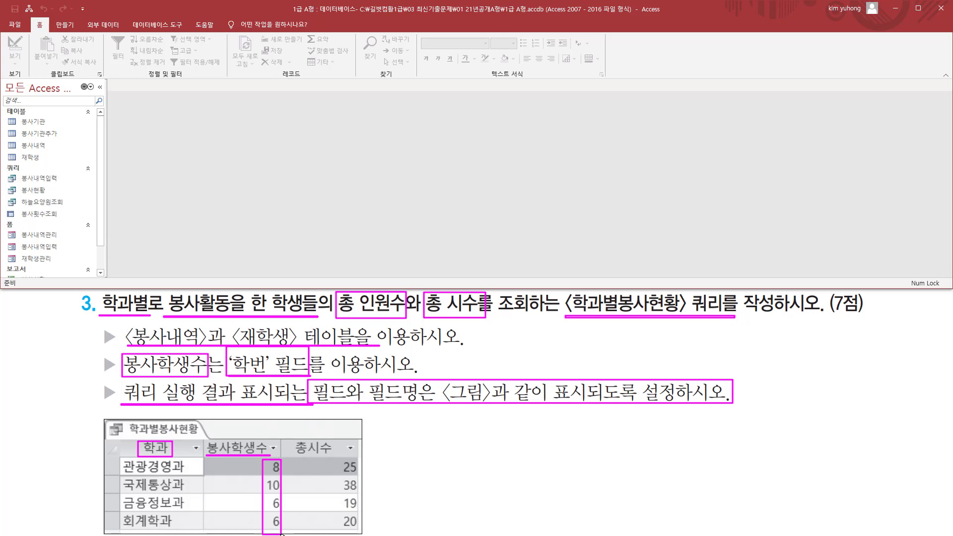
left_click(315, 463)
mouse_move(297, 455)
left_mouse_down()
mouse_move(335, 455)
mouse_move(363, 527)
left_mouse_up()
left_click(300, 455)
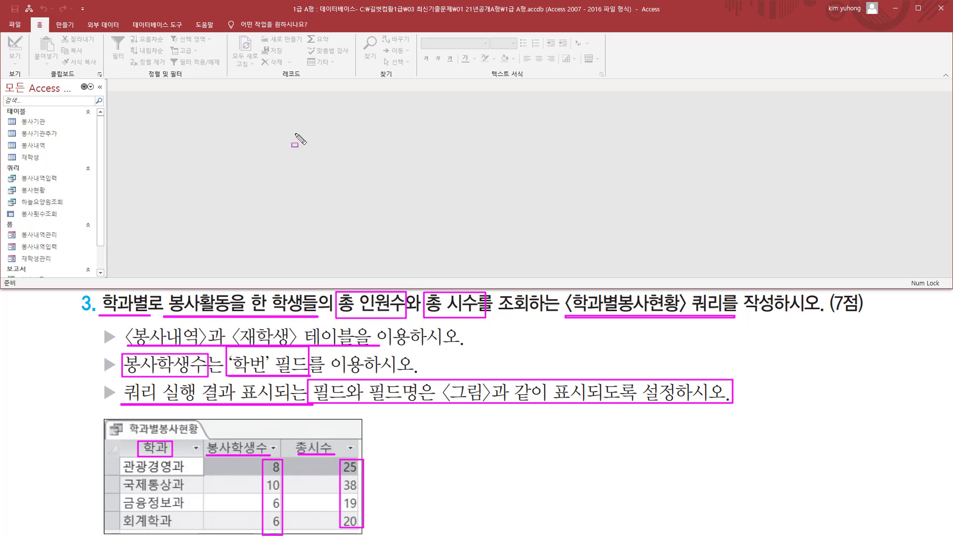
key("Escape")
Create a new query in design view with the 봉사내역 and 재학생 tables, and enlarge the design grid
left_click(72, 27)
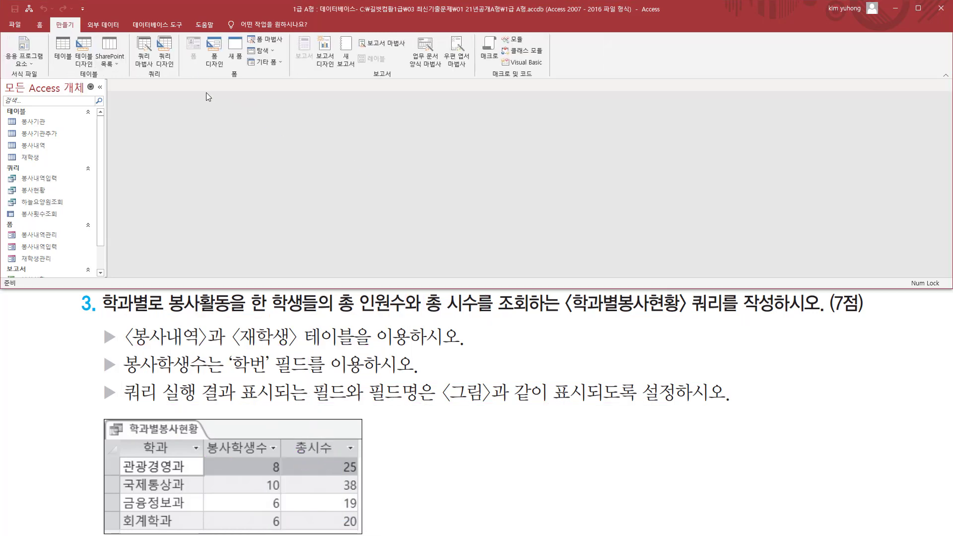
left_click(165, 57)
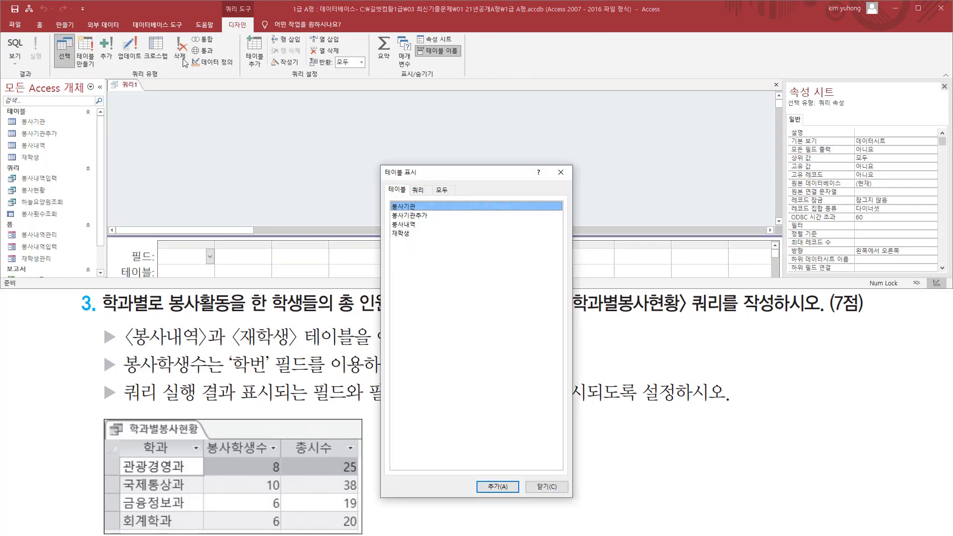
double_click(411, 226)
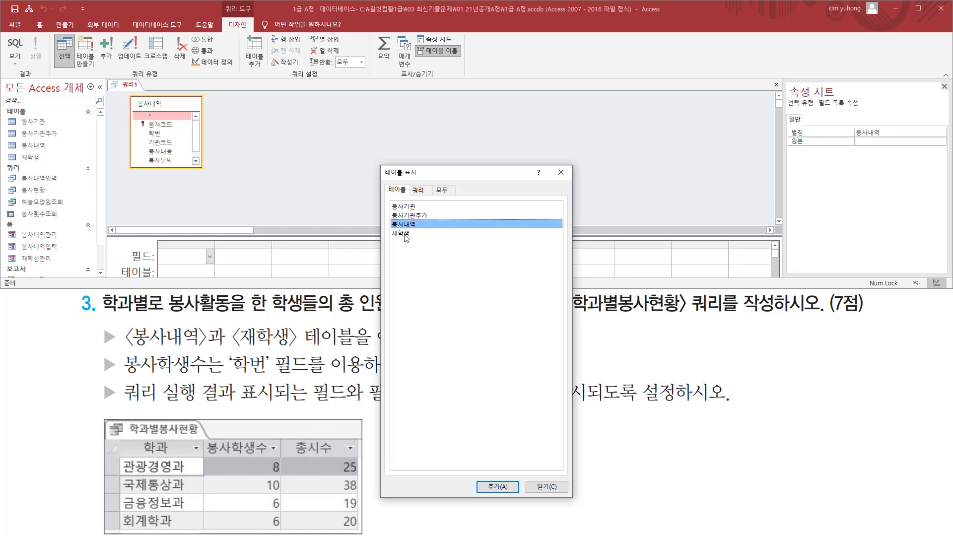
double_click(406, 234)
left_click_drag(455, 177, 529, 135)
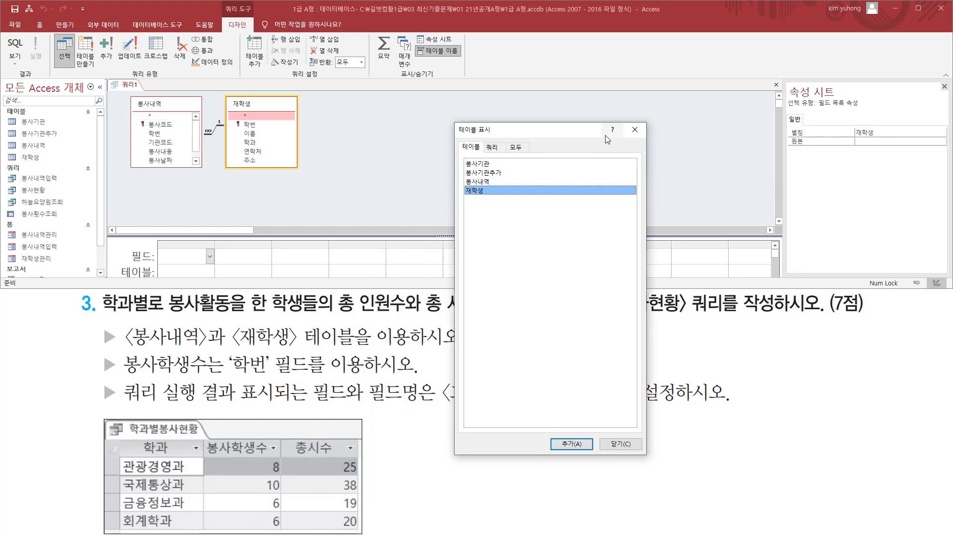
left_click(634, 130)
left_click_drag(325, 236, 325, 179)
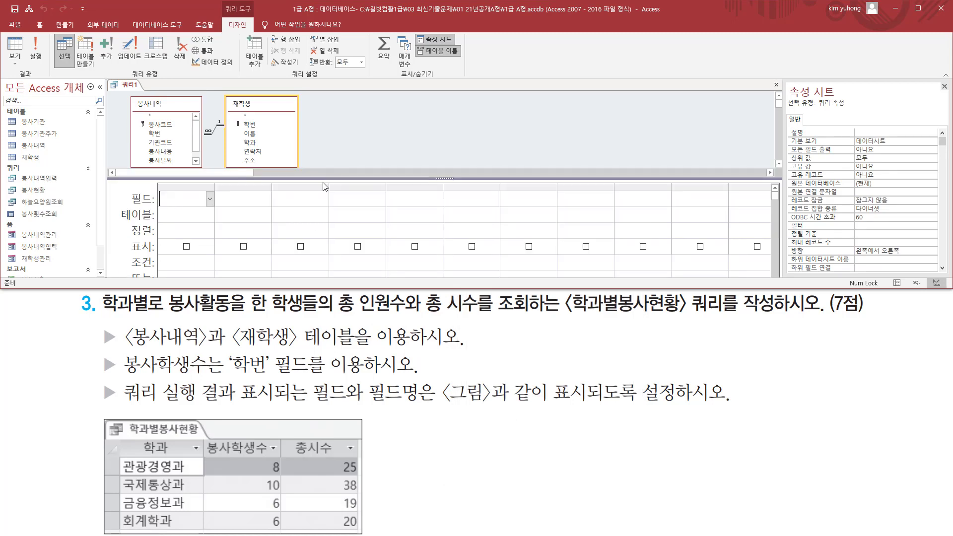
mouse_move(136, 439)
left_mouse_down()
mouse_move(170, 453)
mouse_move(348, 454)
left_mouse_up()
key("Escape")
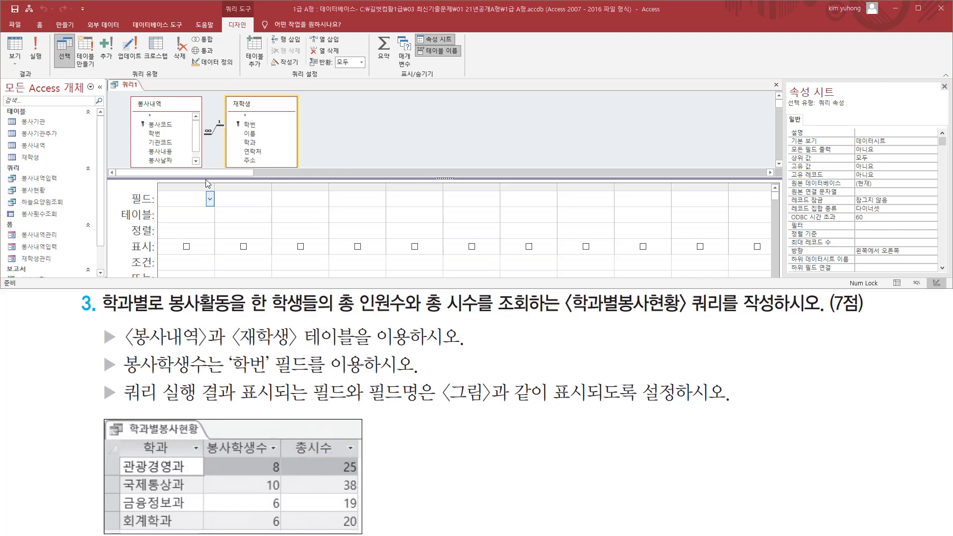
Add the 학과 and 학번 fields from 재학생 and the 시수 field from 봉사내역 to the query's design grid
double_click(246, 143)
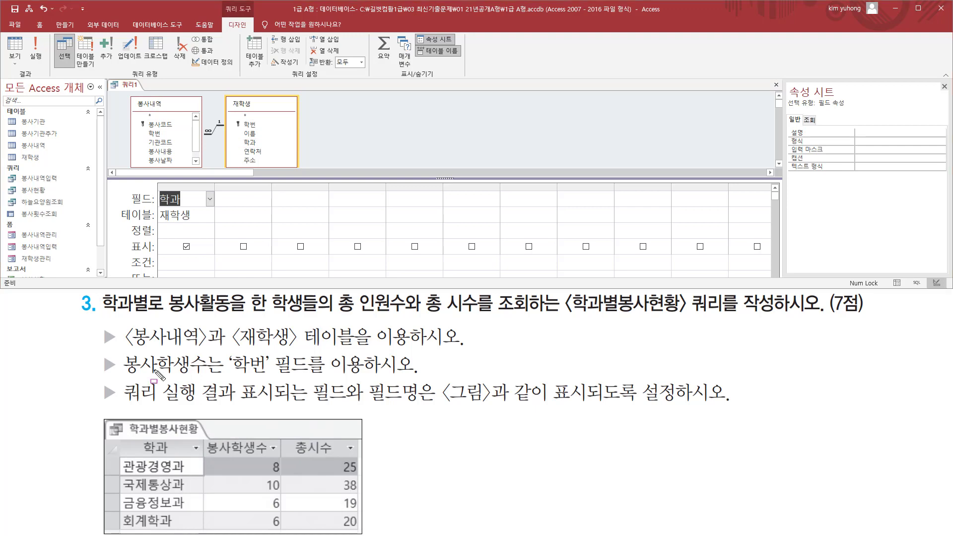
mouse_move(120, 372)
left_mouse_down()
mouse_move(239, 364)
mouse_move(274, 380)
left_mouse_up()
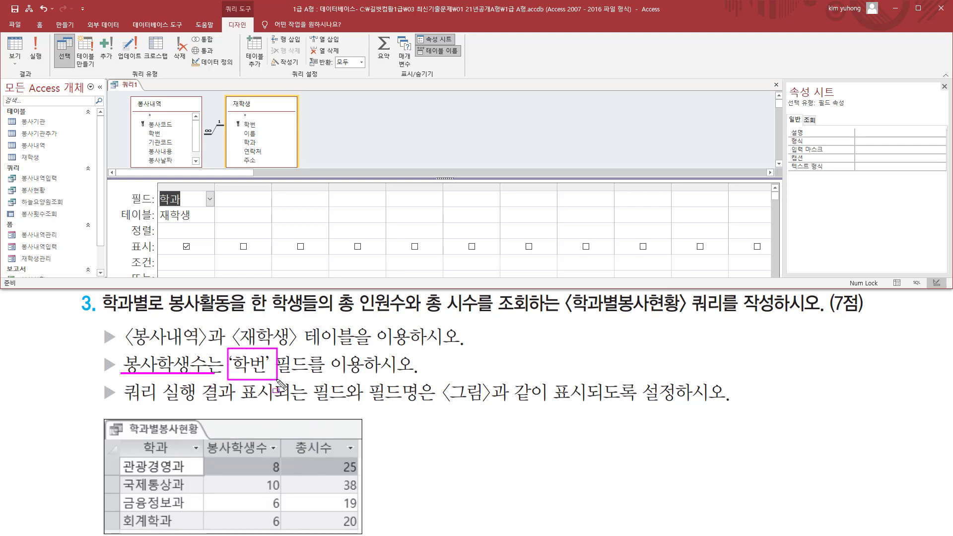
key("Escape")
double_click(253, 125)
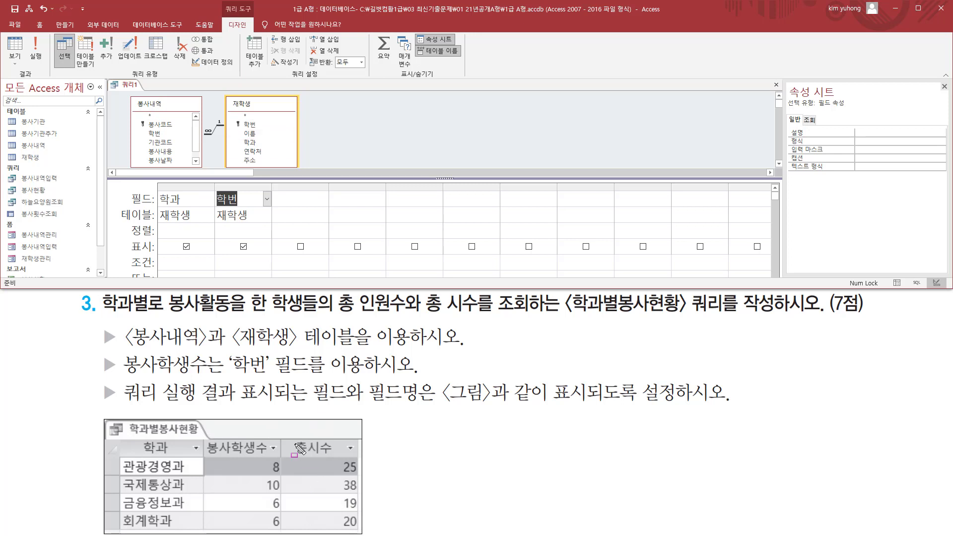
left_click_drag(289, 437, 343, 457)
key("Escape")
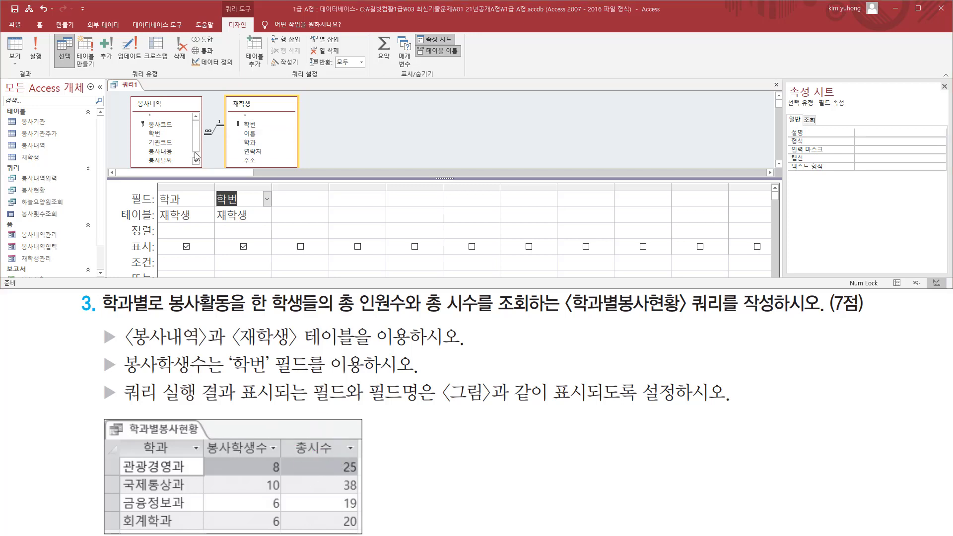
scroll(163, 143, "down", 1)
left_click(162, 161)
double_click(163, 161)
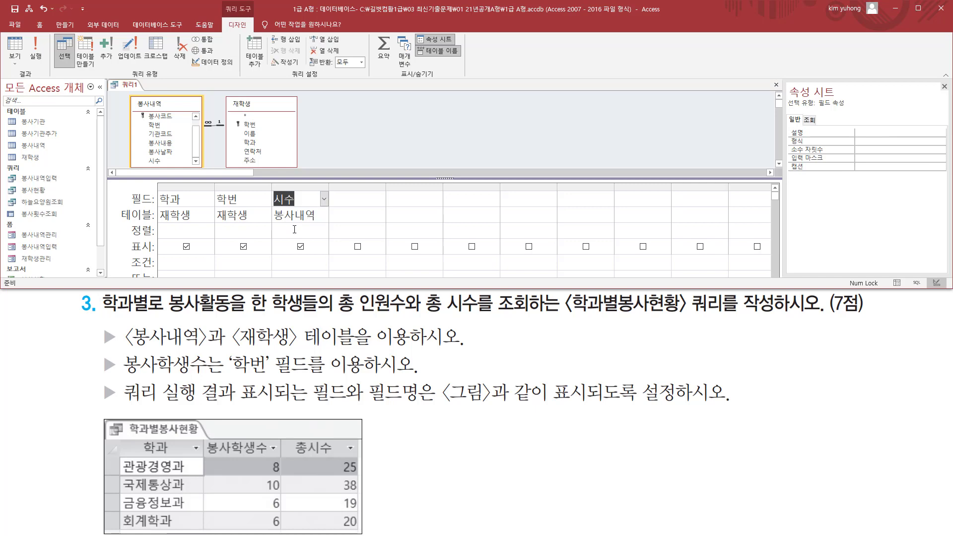
Show the 요약 (totals) row in the query's design grid
key("ctrl+alt+d")
left_click_drag(372, 32, 397, 69)
key("Escape")
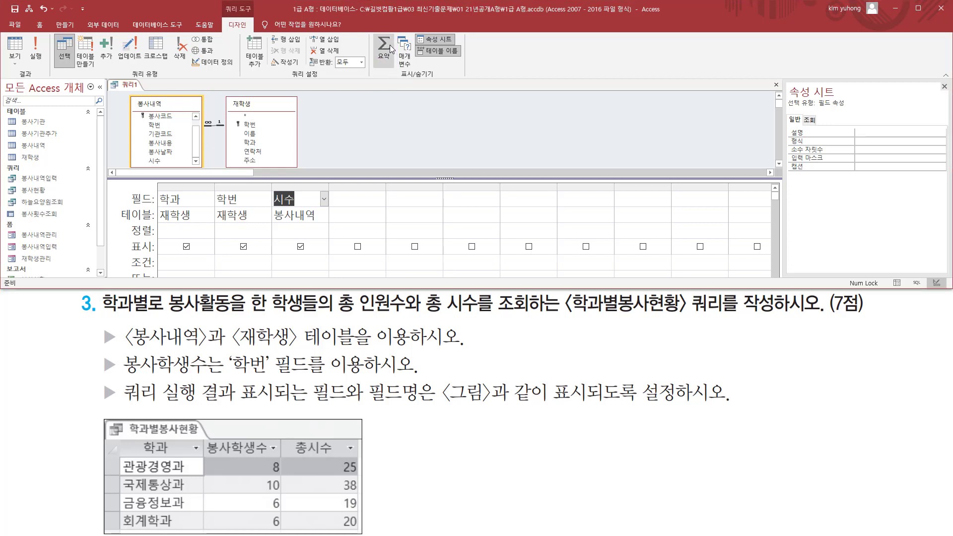
left_click(391, 49)
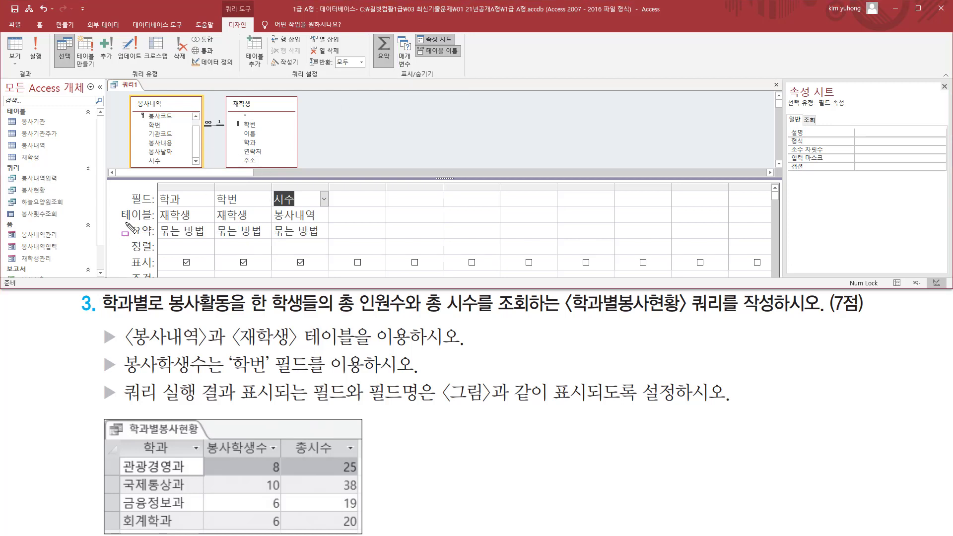
mouse_move(126, 222)
left_mouse_down()
mouse_move(332, 243)
mouse_move(346, 255)
left_mouse_up()
key("Escape")
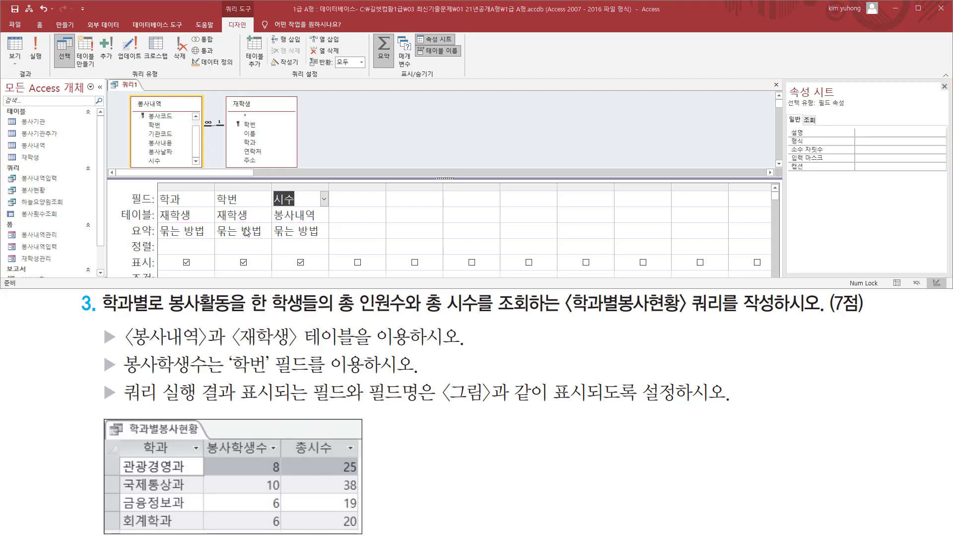
Summarise the 학번 column with 개수 and the 시수 column with 합계
left_click_drag(216, 199, 256, 219)
key("Escape")
left_click(250, 229)
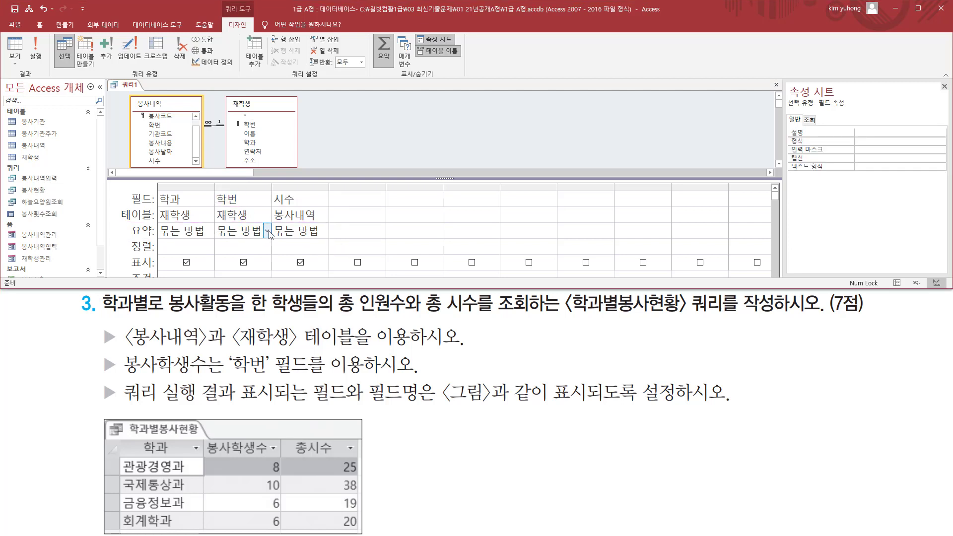
left_click(268, 231)
left_click(243, 327)
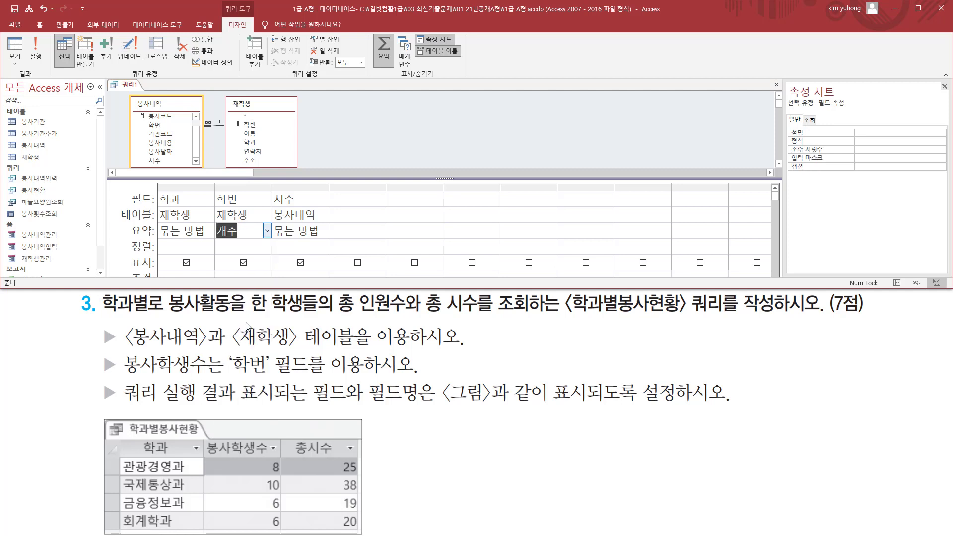
left_click(294, 198)
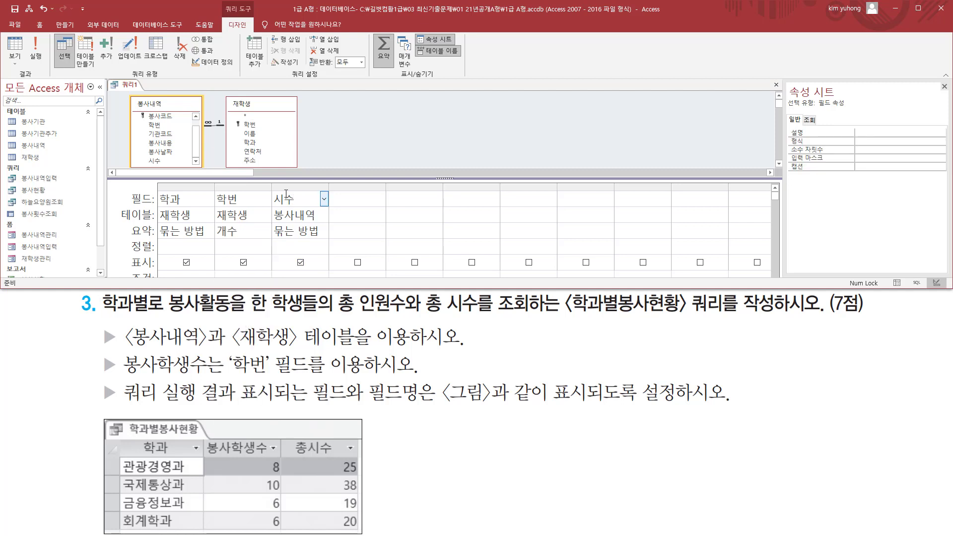
left_click(324, 231)
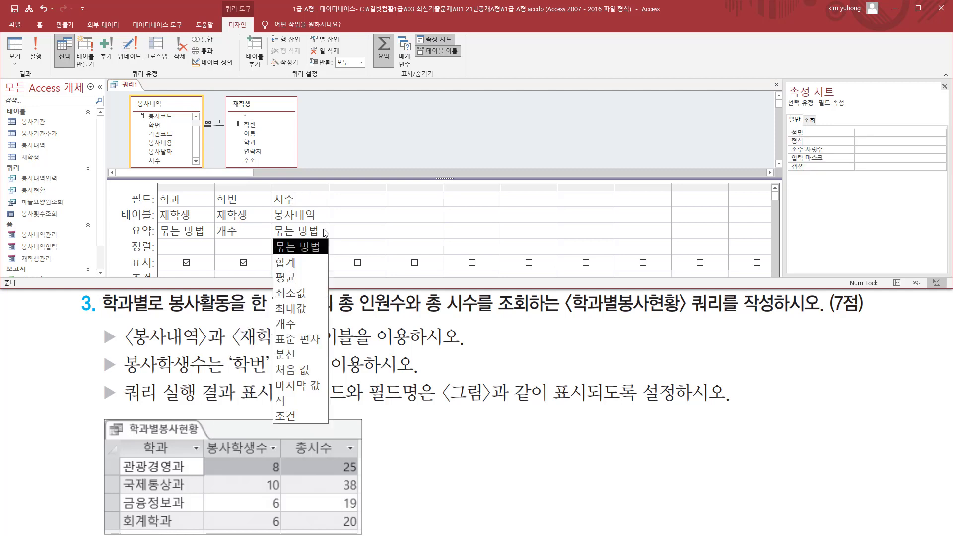
left_click(302, 262)
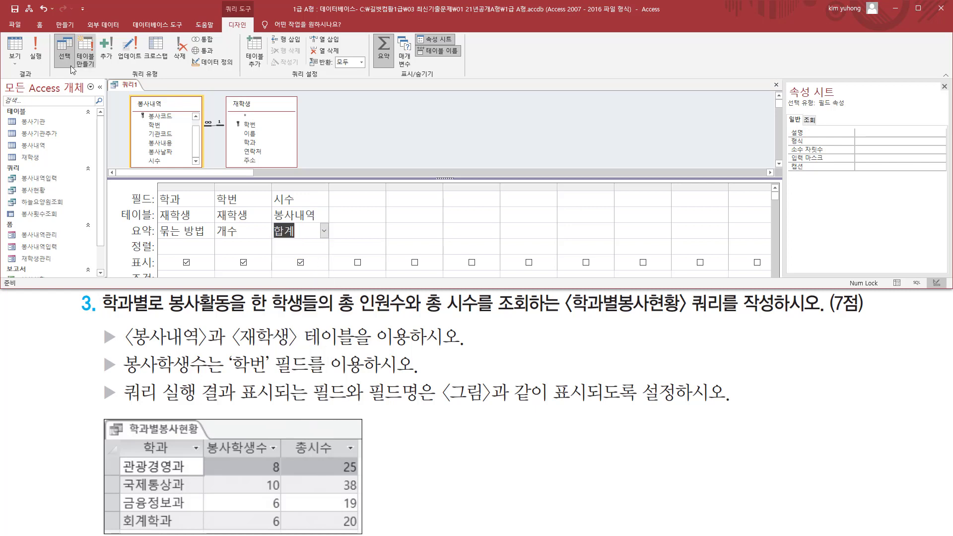
Run the query and compare its 학과 rows, values and column headings with the sample result of task 3
left_click(35, 49)
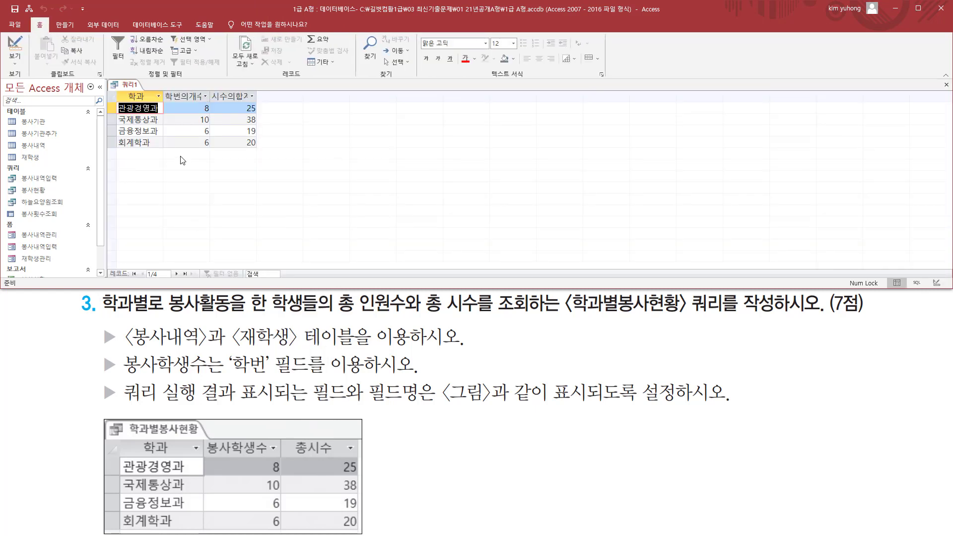
left_click_drag(114, 102, 283, 157)
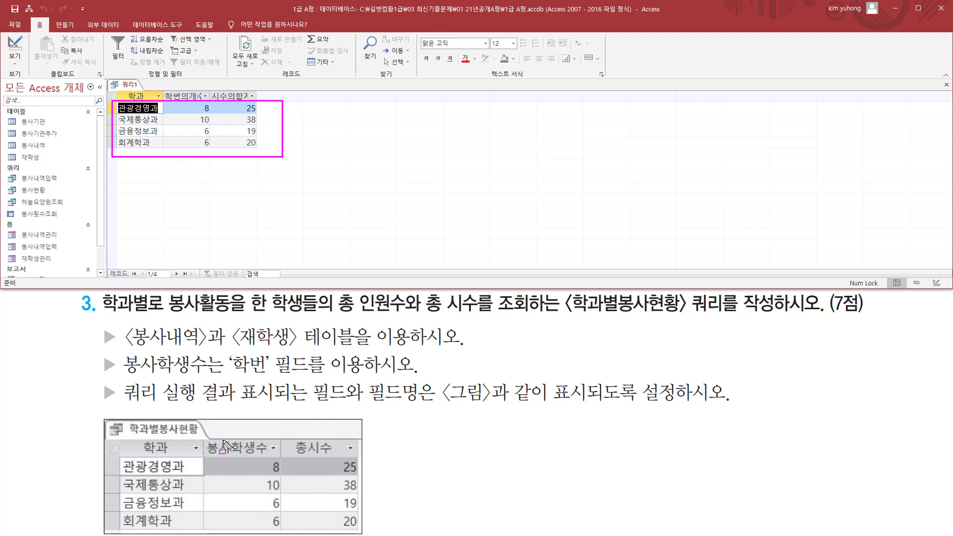
mouse_move(122, 457)
left_mouse_down()
mouse_move(130, 490)
mouse_move(194, 527)
left_mouse_up()
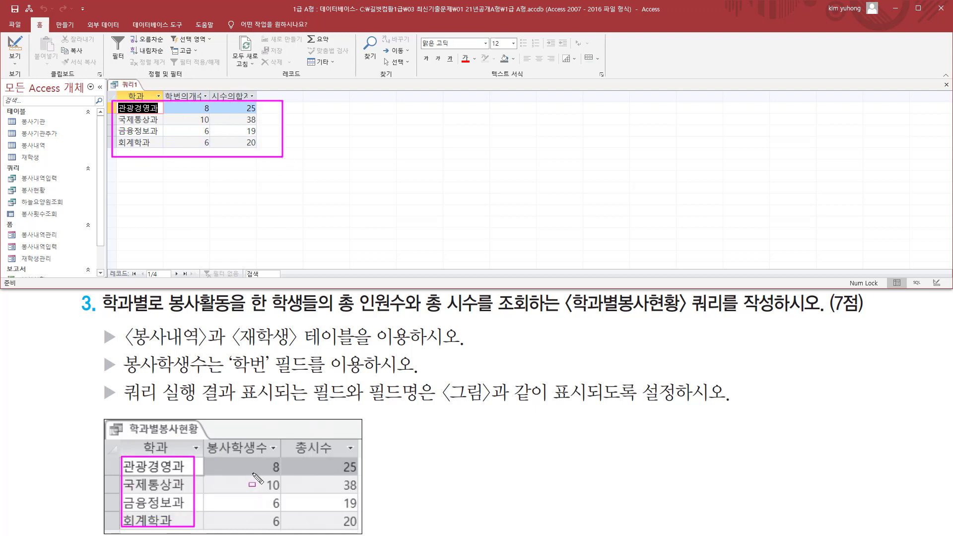
mouse_move(263, 459)
left_mouse_down()
mouse_move(283, 493)
mouse_move(284, 532)
left_mouse_up()
left_click_drag(195, 95, 219, 157)
left_click_drag(239, 100, 262, 146)
left_click_drag(330, 456, 371, 534)
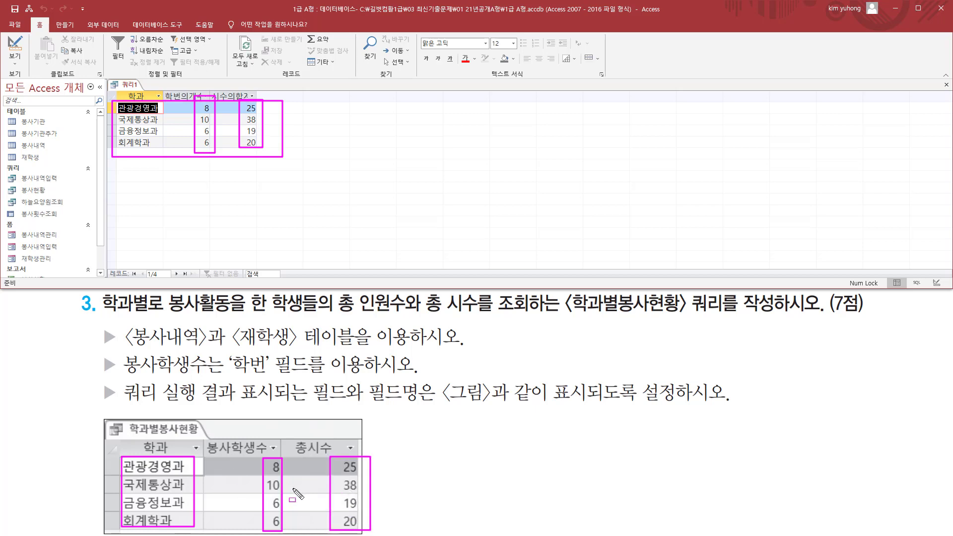
key("e")
left_click_drag(205, 436, 337, 456)
mouse_move(162, 86)
left_mouse_down()
mouse_move(169, 102)
mouse_move(257, 104)
left_mouse_up()
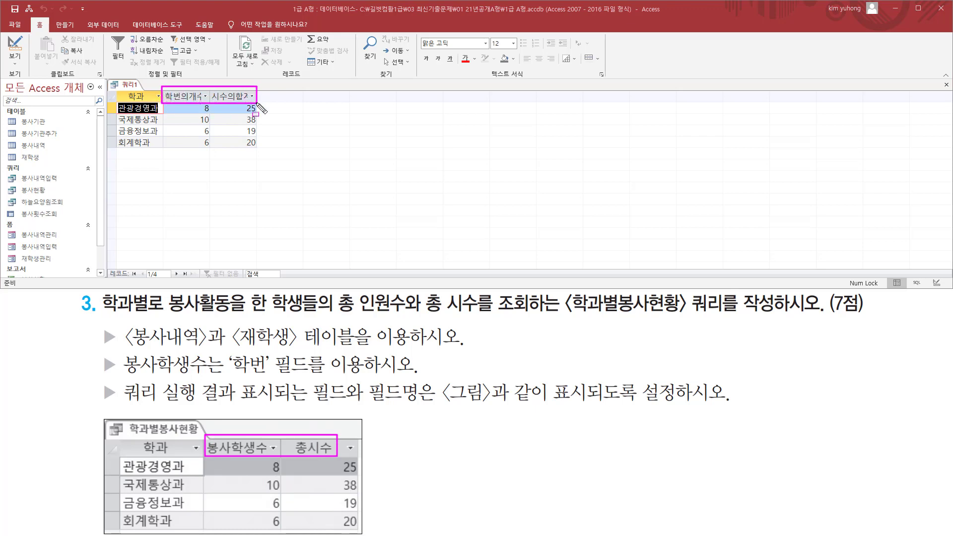
Return to the query design, widen the 학번 and 시수 columns, and give 학번 the heading 봉사학생수
left_click(19, 46)
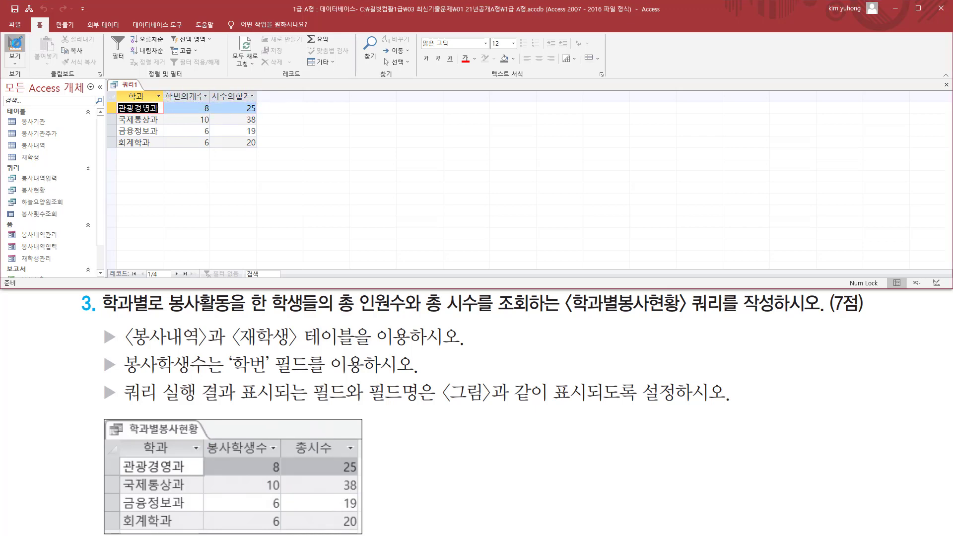
left_click_drag(271, 187, 321, 186)
left_click_drag(378, 186, 417, 186)
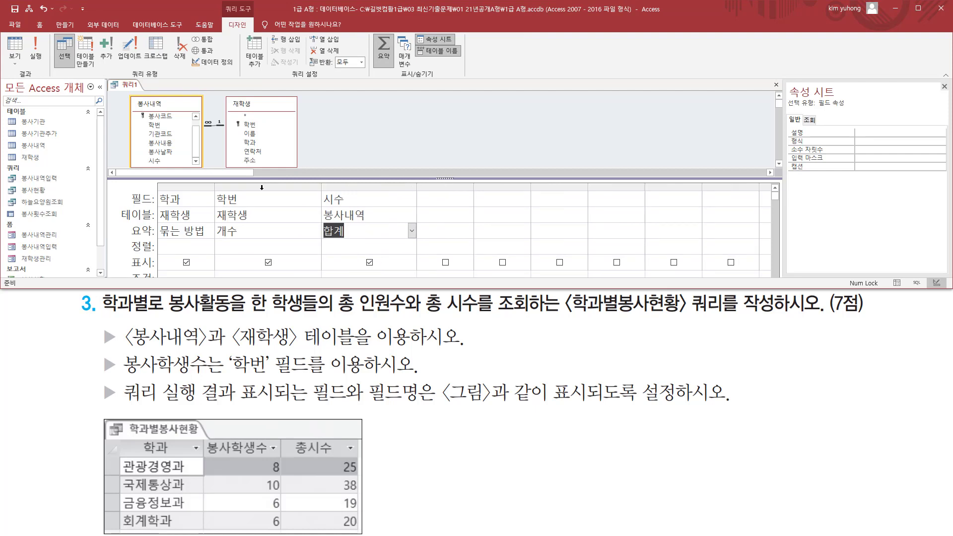
left_click(291, 195)
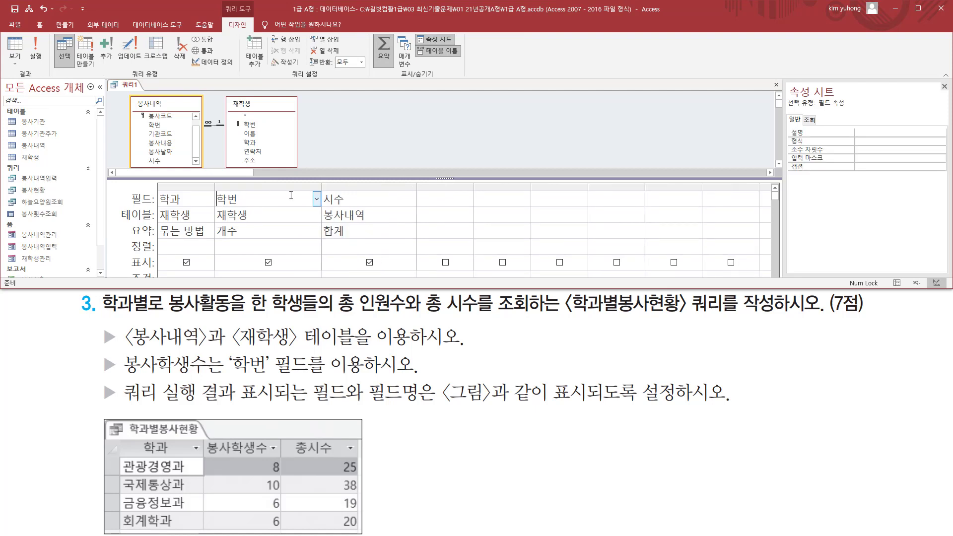
type("봉사학새")
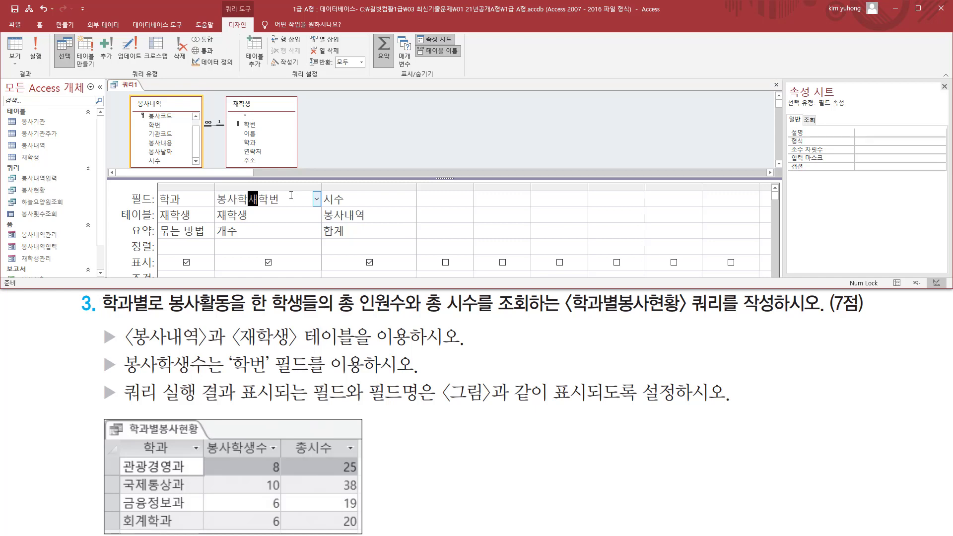
type("수:")
Give the 시수 column the heading 총시수 by entering 총시수:시수
left_click(327, 199)
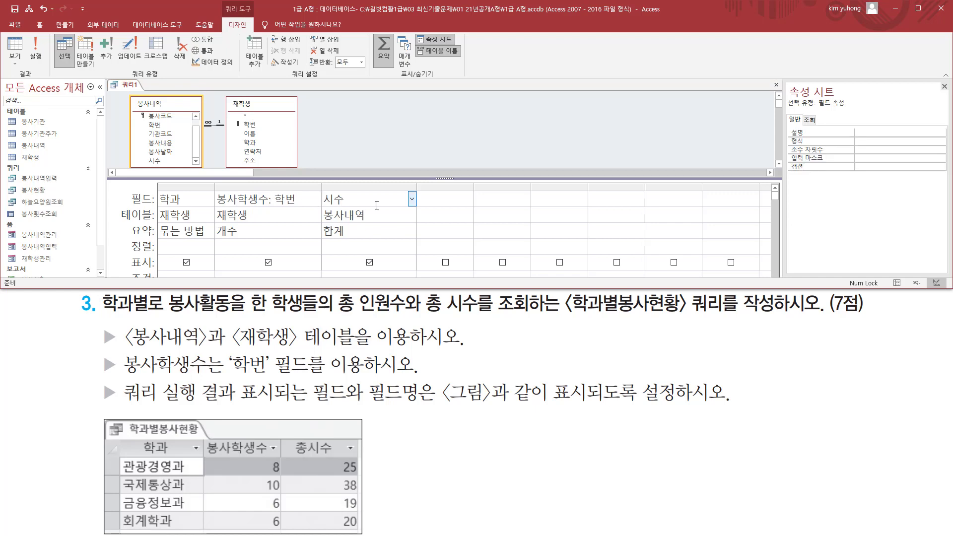
type("총ㅅ")
type("시수:")
left_click(363, 139)
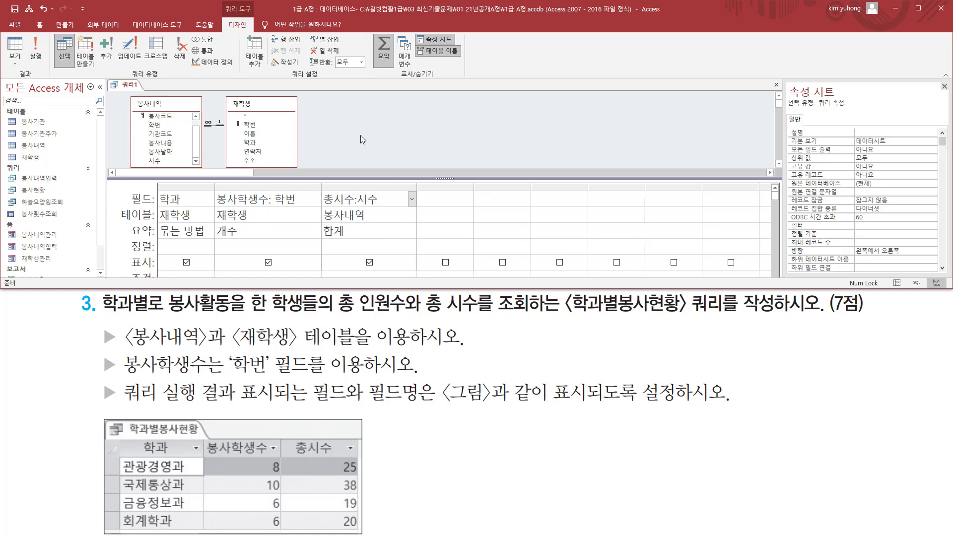
Run the renamed query and check its headings and rows against the sample result
left_click(35, 55)
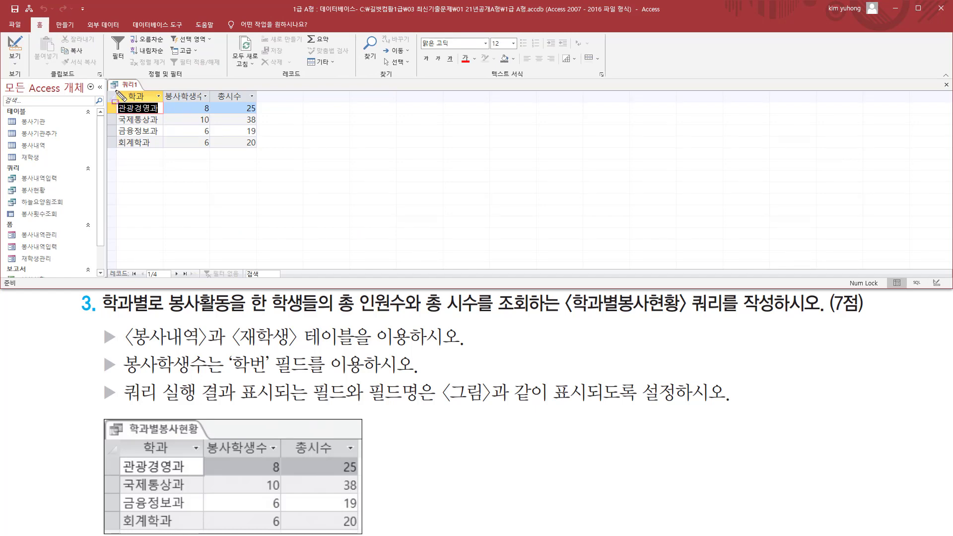
mouse_move(113, 89)
left_mouse_down()
mouse_move(198, 149)
mouse_move(264, 152)
left_mouse_up()
left_click_drag(116, 441, 134, 457)
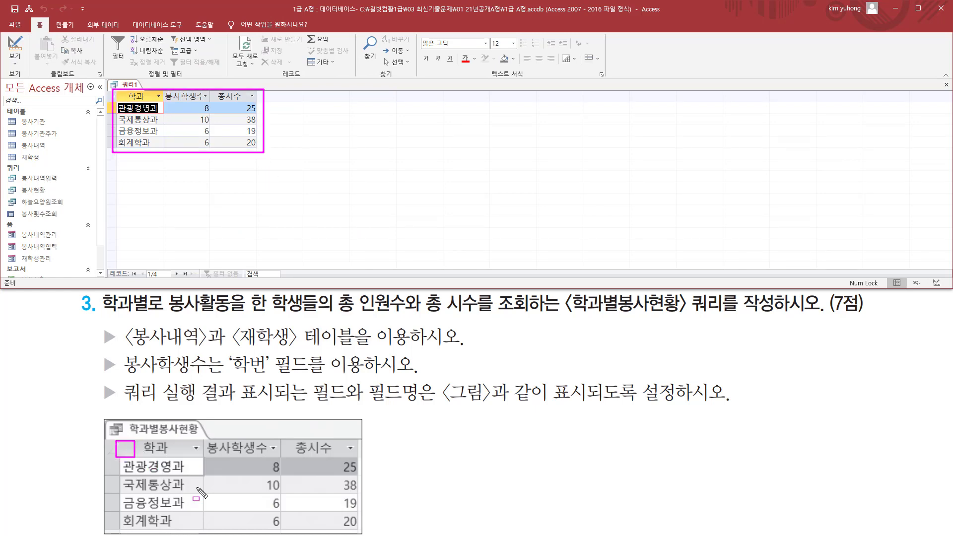
left_click_drag(201, 492, 370, 532)
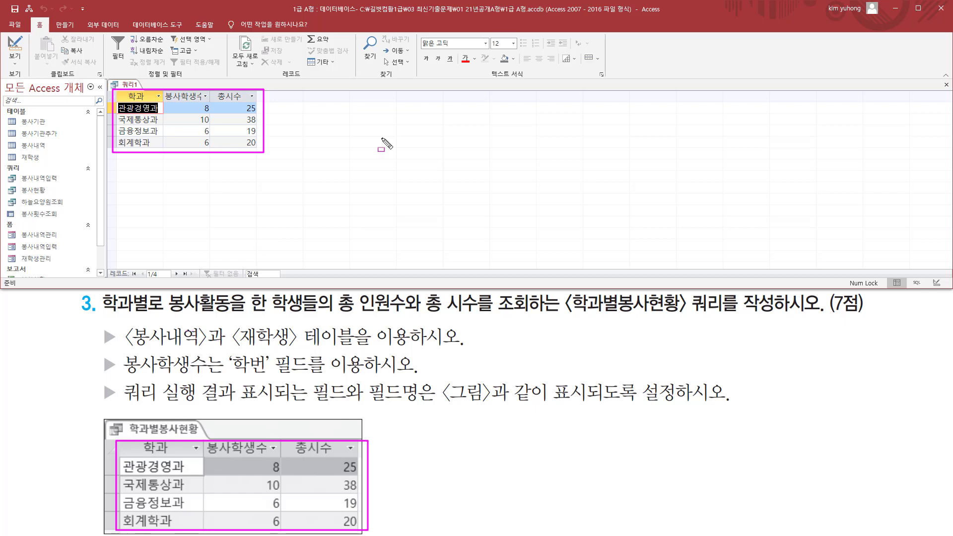
key("Escape")
Close the query, saving it as 학과별봉사현황, and check that name in the object list
left_click(946, 84)
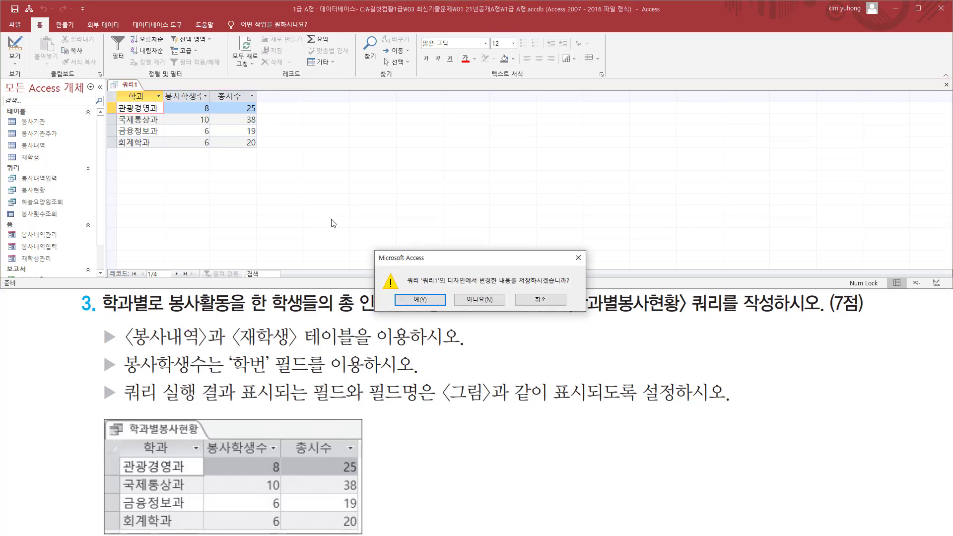
left_click_drag(461, 258, 447, 193)
left_click(414, 234)
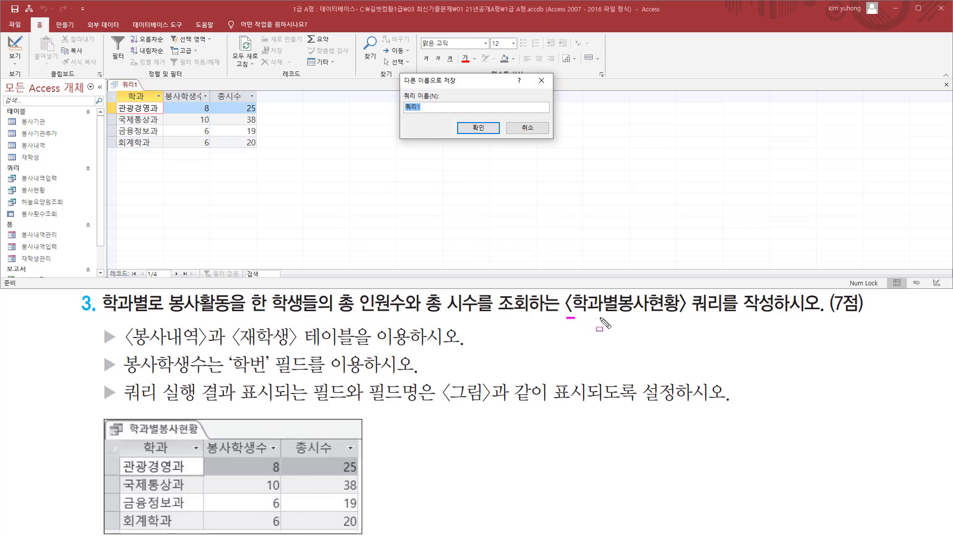
left_click_drag(566, 316, 806, 318)
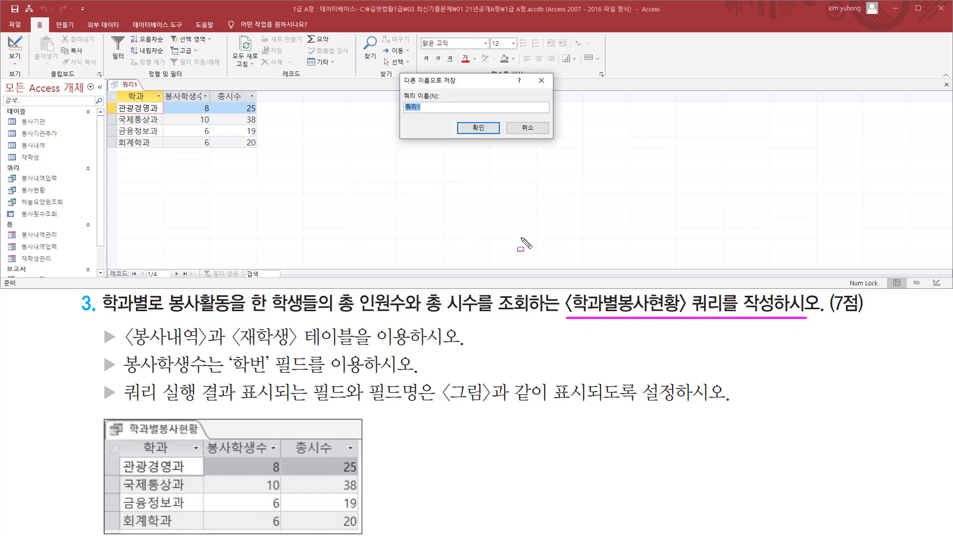
key("Escape")
left_click(429, 111)
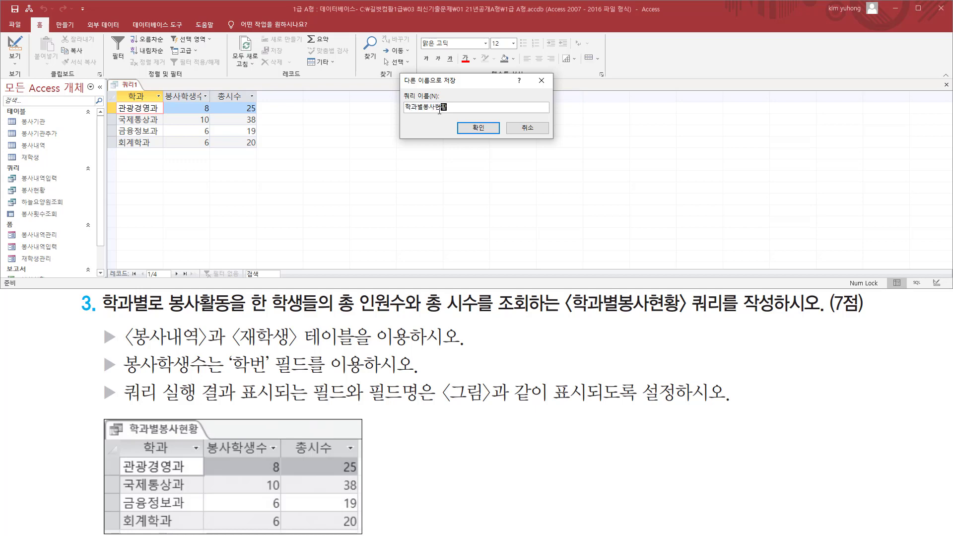
left_click(469, 127)
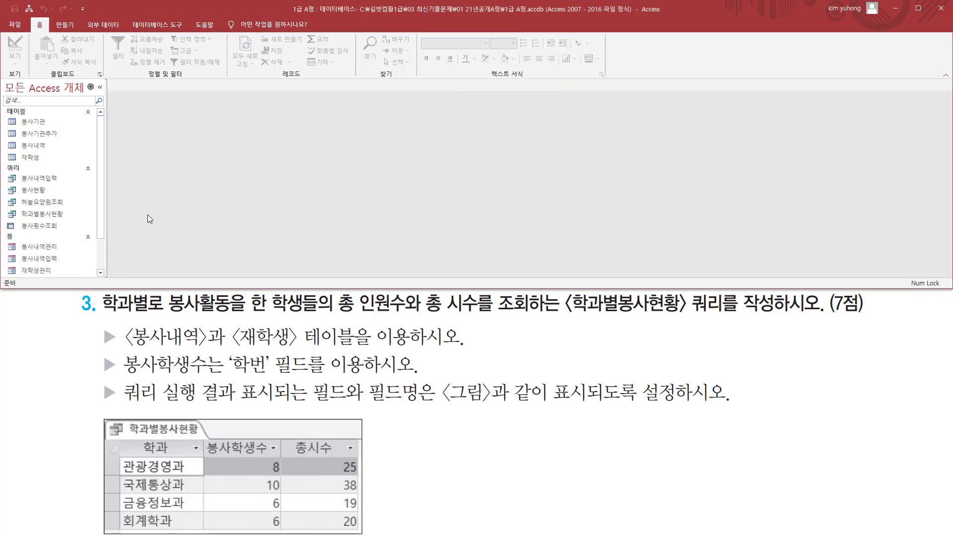
mouse_move(16, 207)
left_mouse_down()
mouse_move(31, 219)
mouse_move(72, 219)
left_mouse_up()
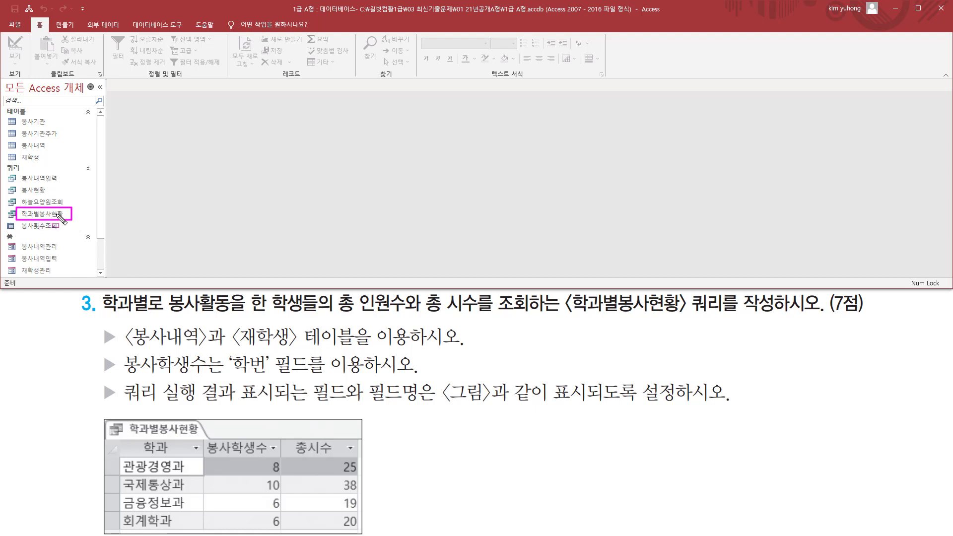
key("Escape")
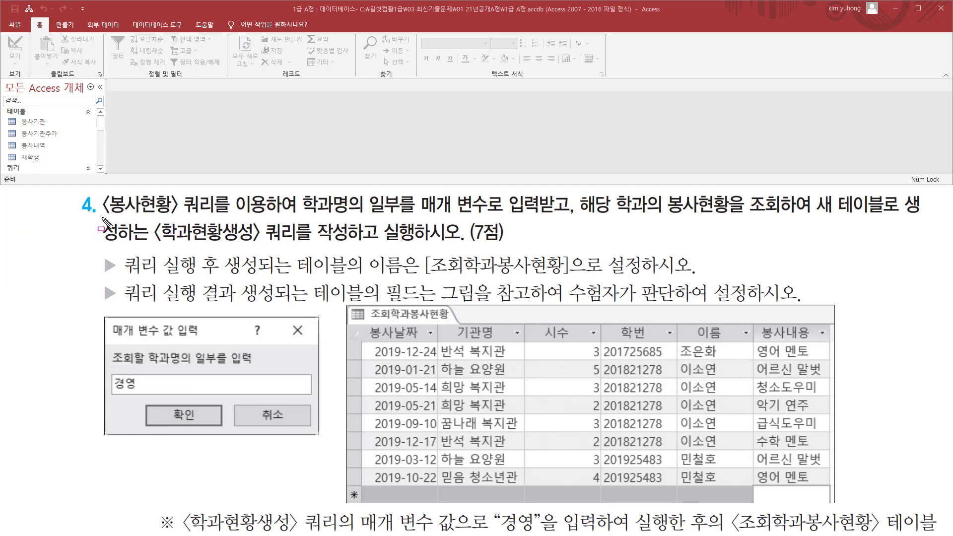
Read task 4 for its source query, parameter requirement, query name and the sample parameter prompt
mouse_move(102, 219)
left_mouse_down()
mouse_move(229, 218)
mouse_move(248, 196)
mouse_move(267, 198)
left_mouse_up()
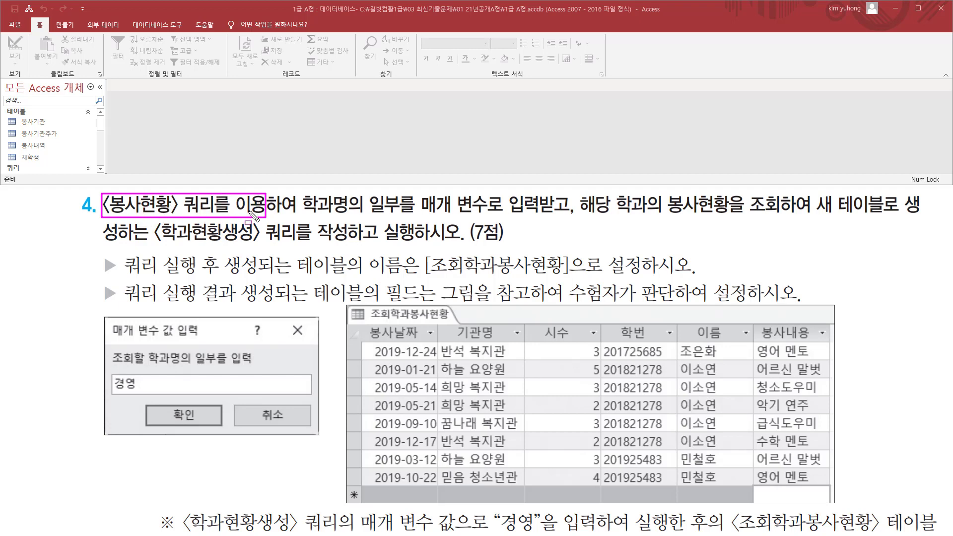
left_click_drag(298, 218, 542, 217)
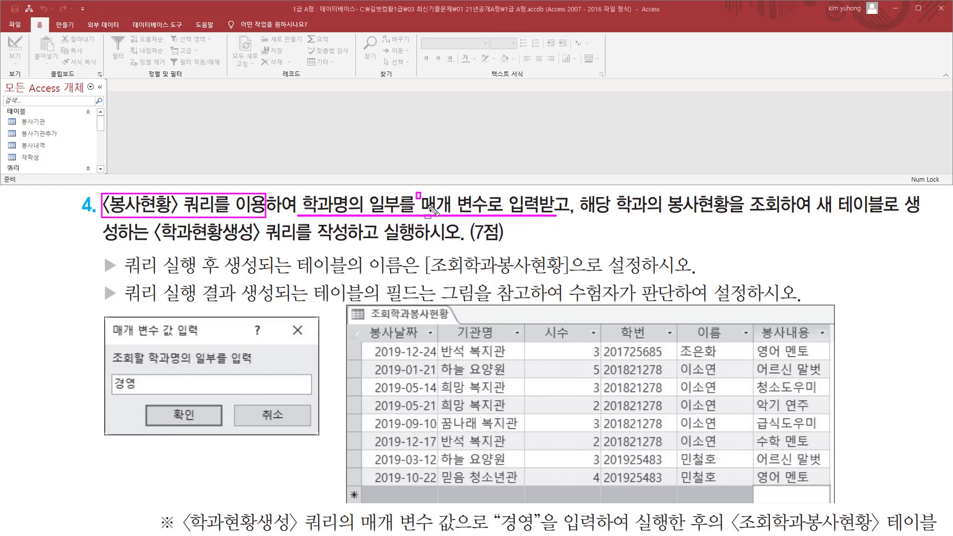
left_click_drag(416, 193, 559, 217)
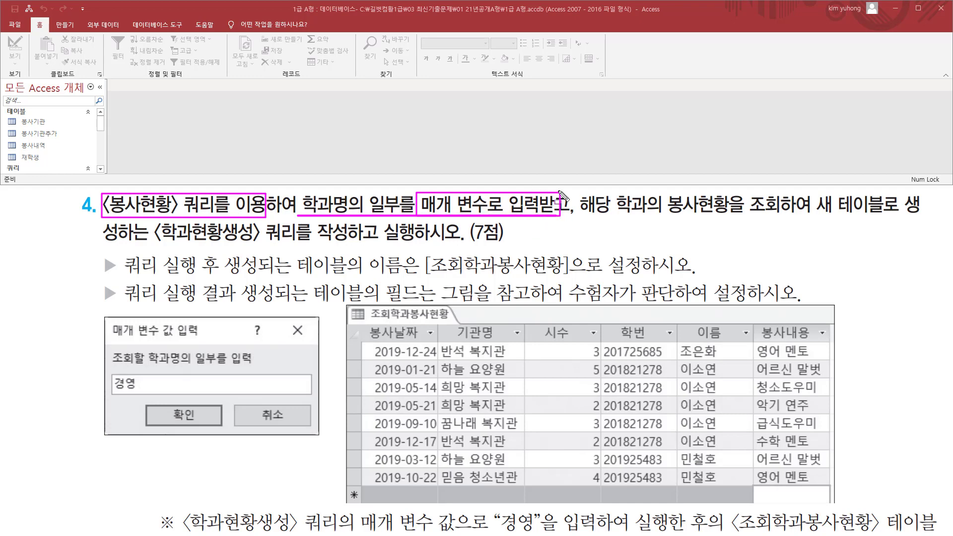
left_click_drag(578, 216, 931, 218)
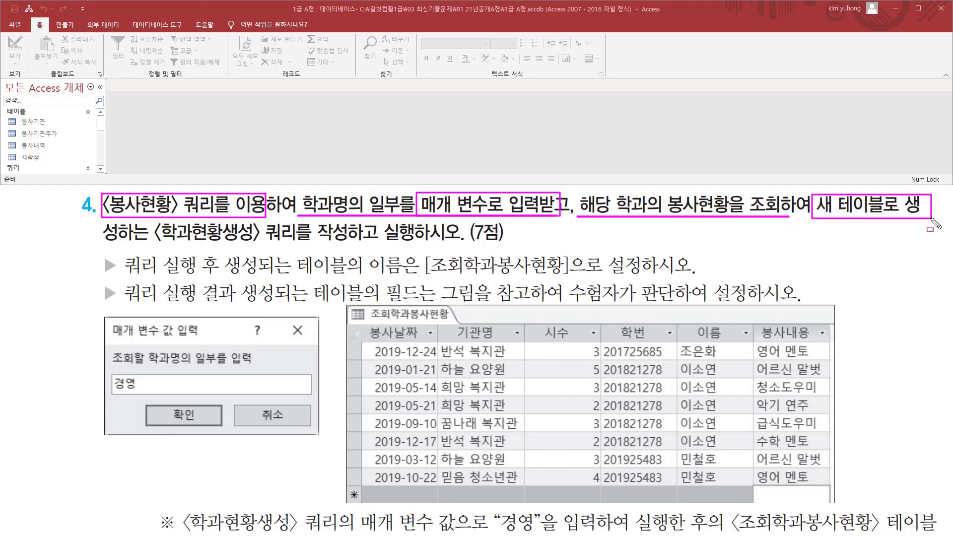
left_click_drag(150, 243, 353, 226)
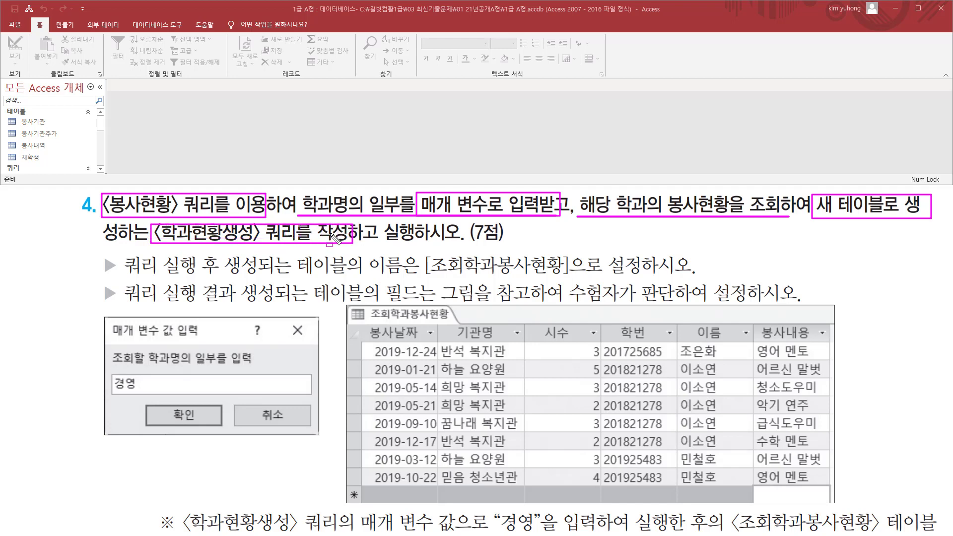
mouse_move(106, 381)
left_mouse_down()
mouse_move(109, 372)
mouse_move(155, 396)
left_mouse_up()
left_click_drag(110, 365, 262, 366)
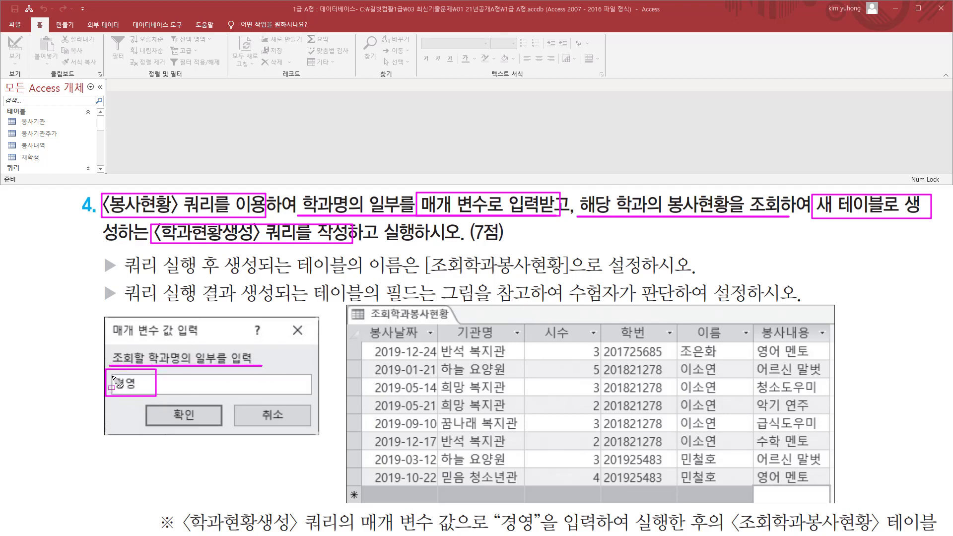
left_click_drag(112, 375, 144, 394)
Examine task 4's conditions for the generated table's name and fields, along with the sample result and its footnote
left_click_drag(123, 275, 571, 278)
left_click(425, 250)
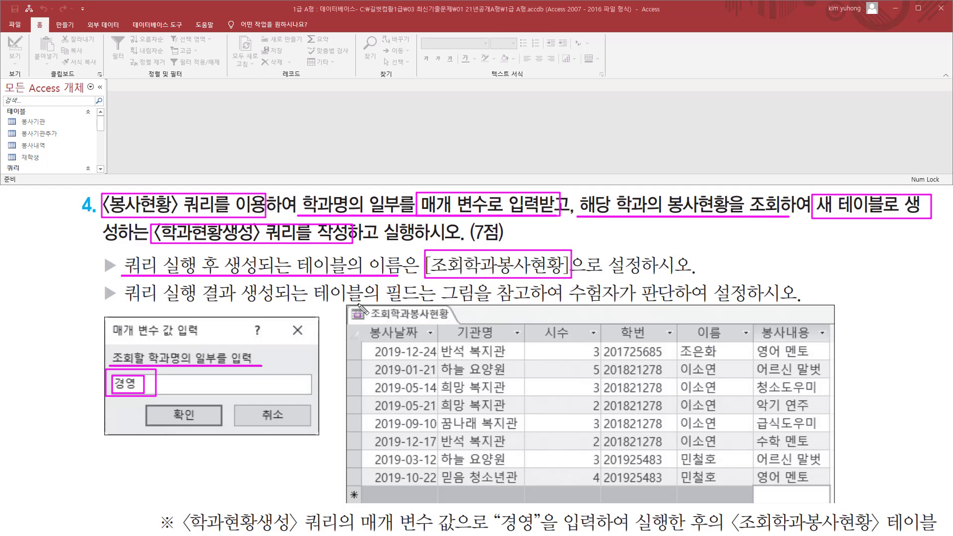
left_click_drag(124, 304, 432, 303)
mouse_move(444, 282)
left_mouse_down()
mouse_move(459, 300)
mouse_move(803, 309)
left_mouse_up()
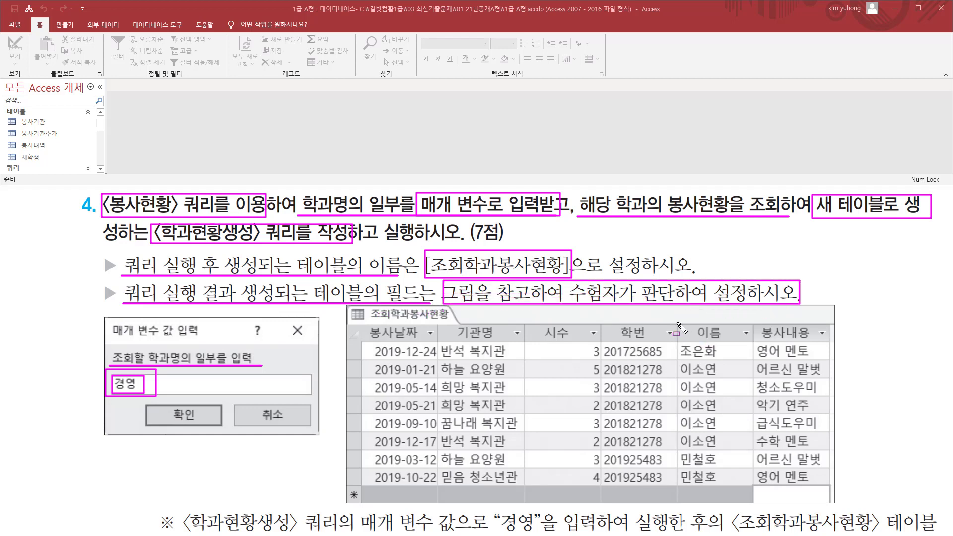
mouse_move(347, 308)
left_mouse_down()
mouse_move(495, 423)
mouse_move(836, 502)
left_mouse_up()
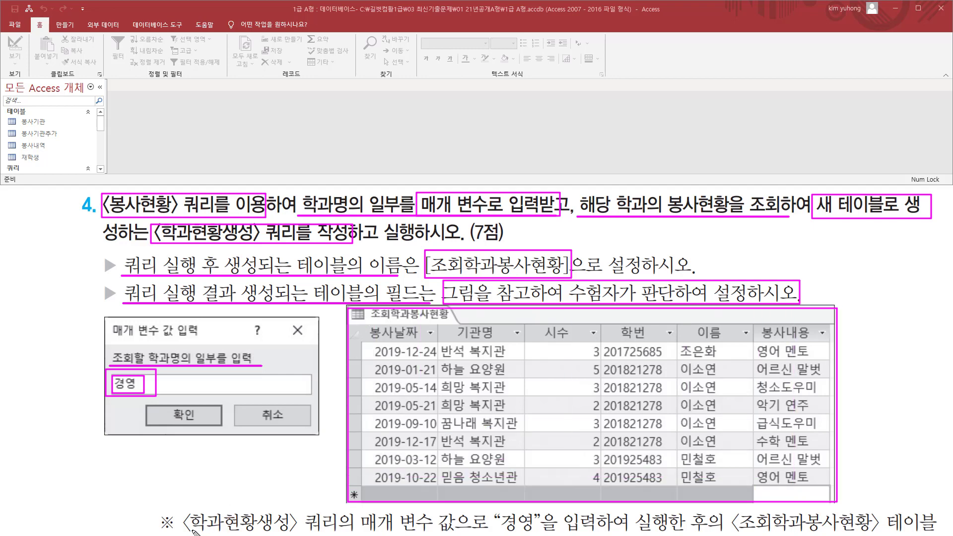
left_click_drag(193, 532, 296, 534)
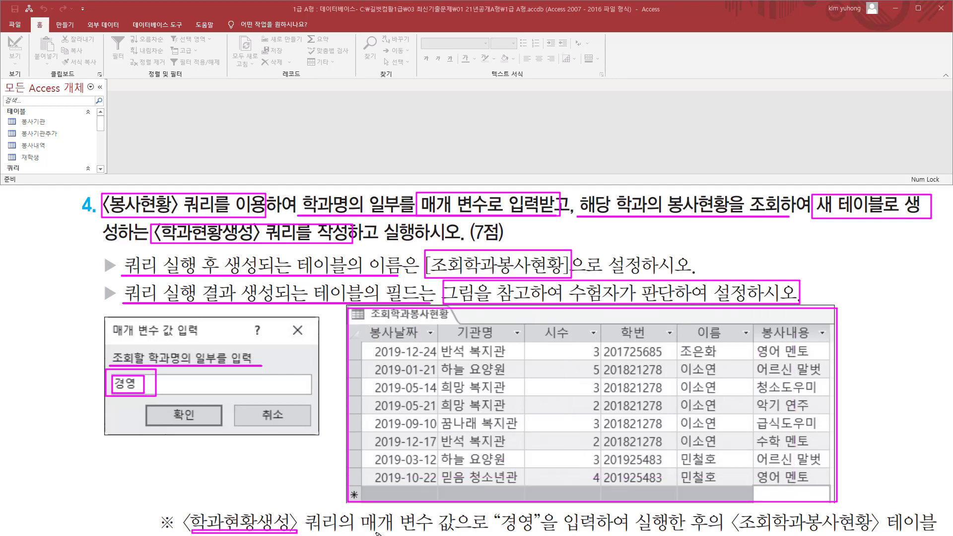
mouse_move(493, 511)
left_mouse_down()
mouse_move(516, 532)
mouse_move(537, 533)
left_mouse_up()
key("Escape")
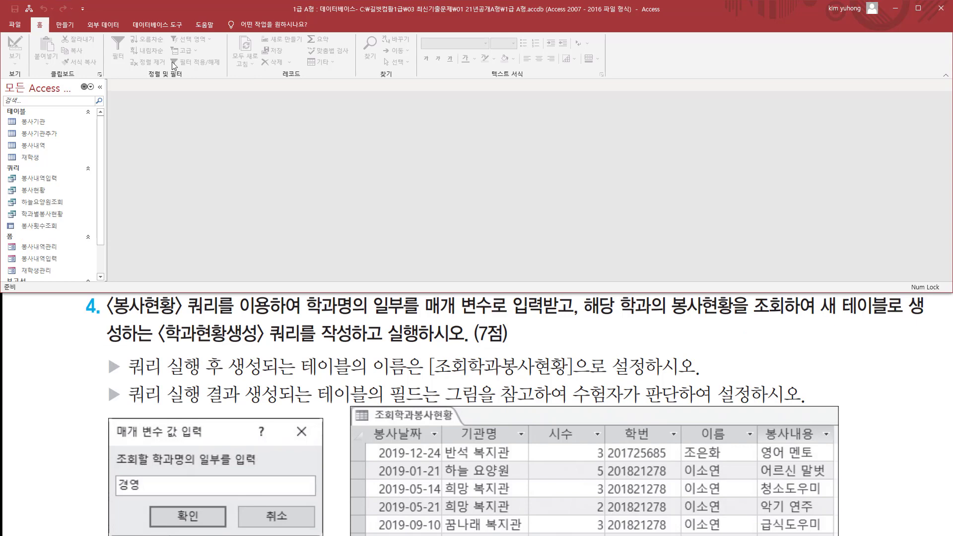
Create a new query in design view with the 봉사현황 query as its only source
left_click(70, 27)
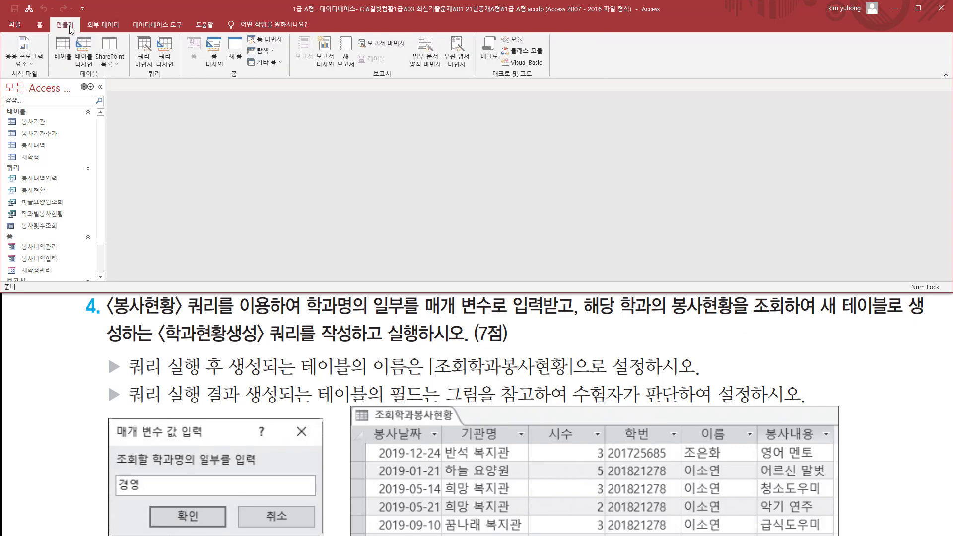
left_click(165, 52)
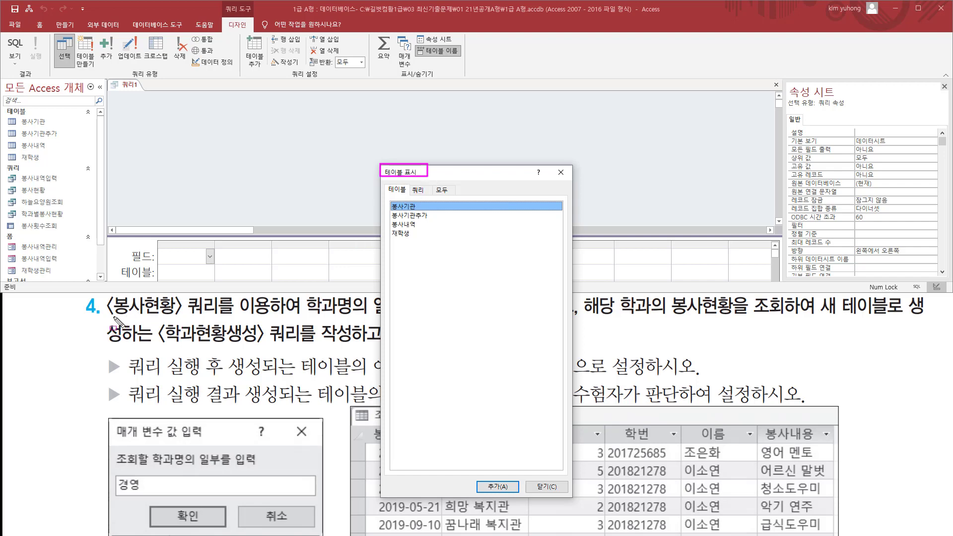
left_click_drag(114, 317, 220, 317)
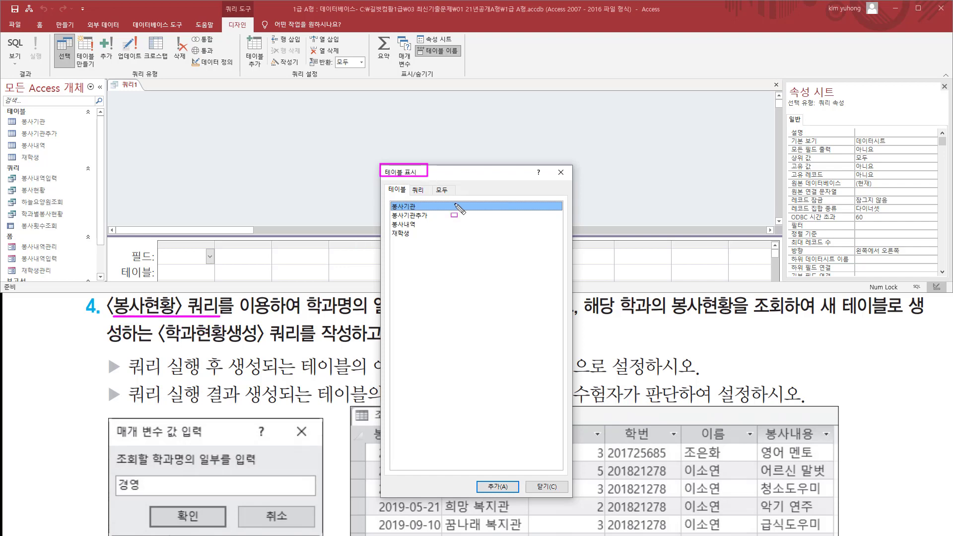
left_click_drag(412, 181, 426, 196)
key("Escape")
left_click(419, 191)
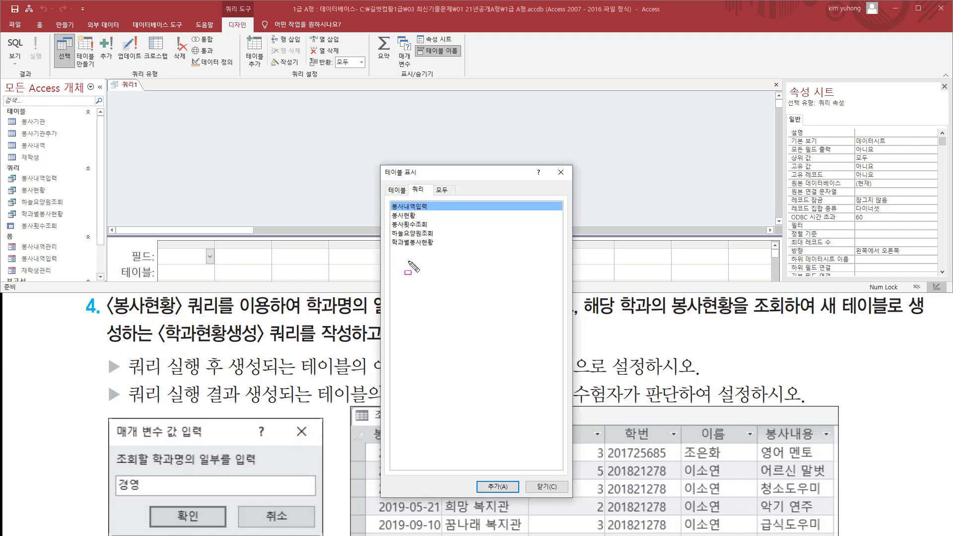
key("ctrl+2")
left_click(403, 216)
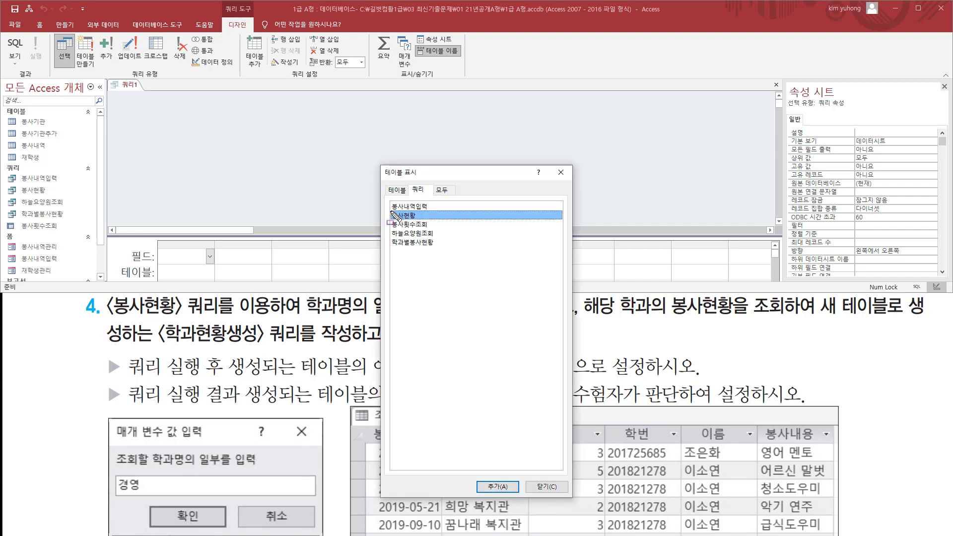
left_click_drag(387, 210, 420, 222)
key("Escape")
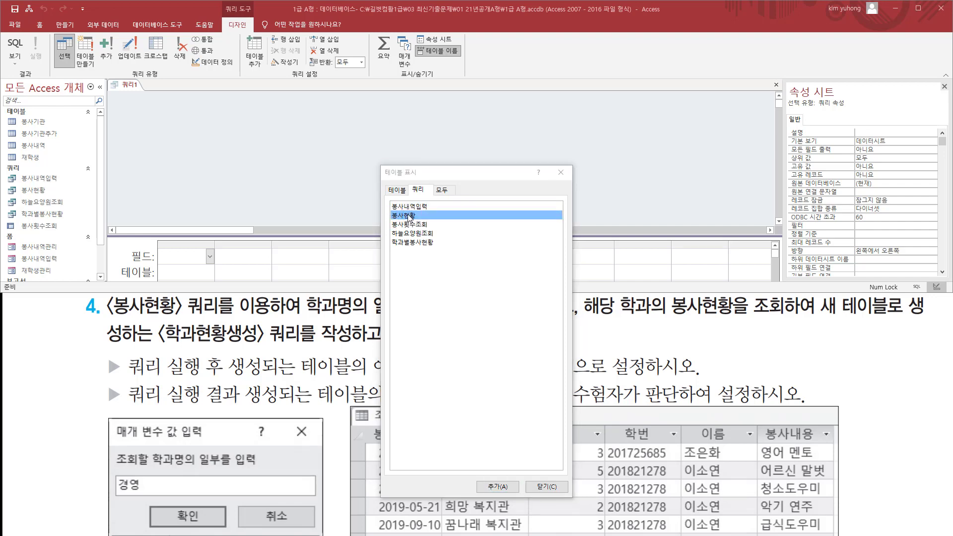
double_click(408, 217)
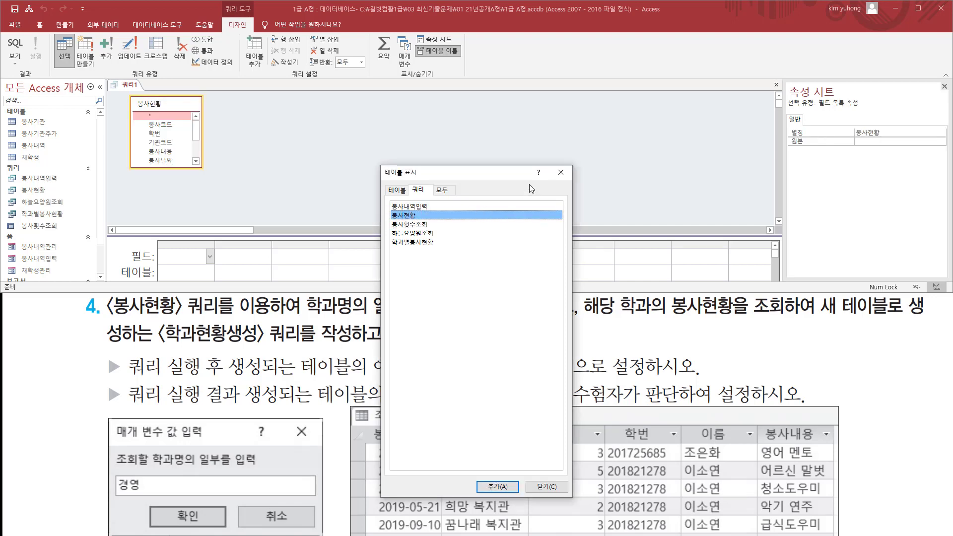
left_click(559, 174)
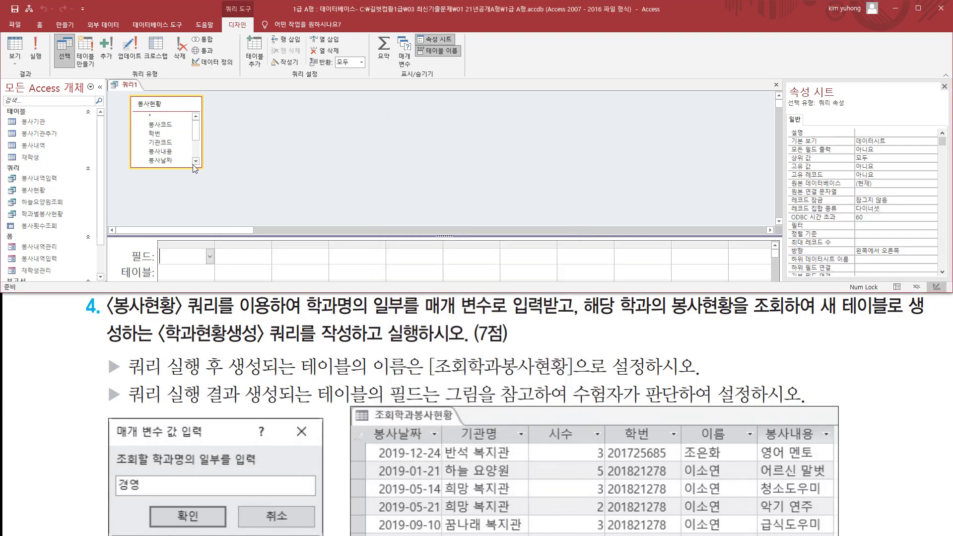
Add the 봉사날짜, 기관명 and 시수 fields from 봉사현황 to the query grid in that order
mouse_move(196, 128)
left_mouse_down()
mouse_move(197, 145)
mouse_move(201, 127)
left_mouse_up()
left_click_drag(369, 425, 429, 444)
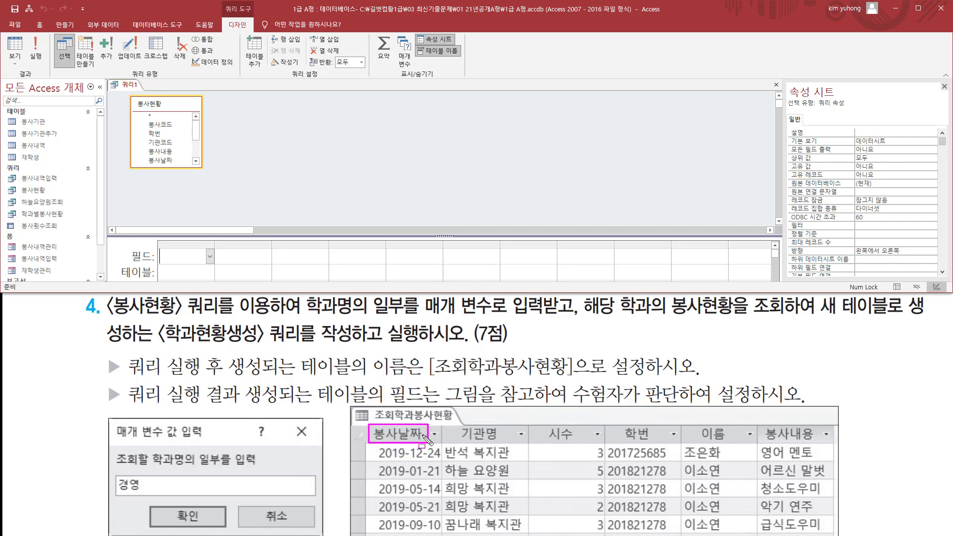
key("Escape")
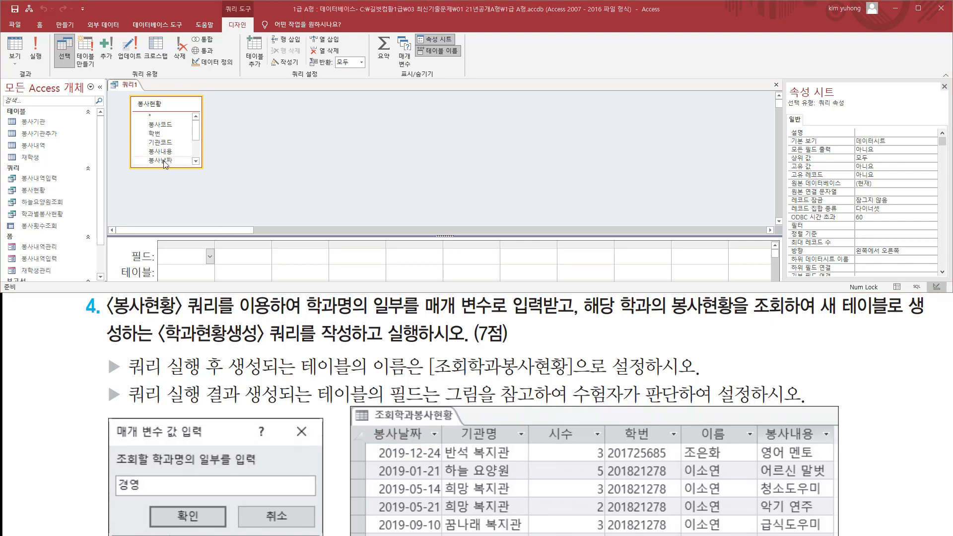
double_click(164, 160)
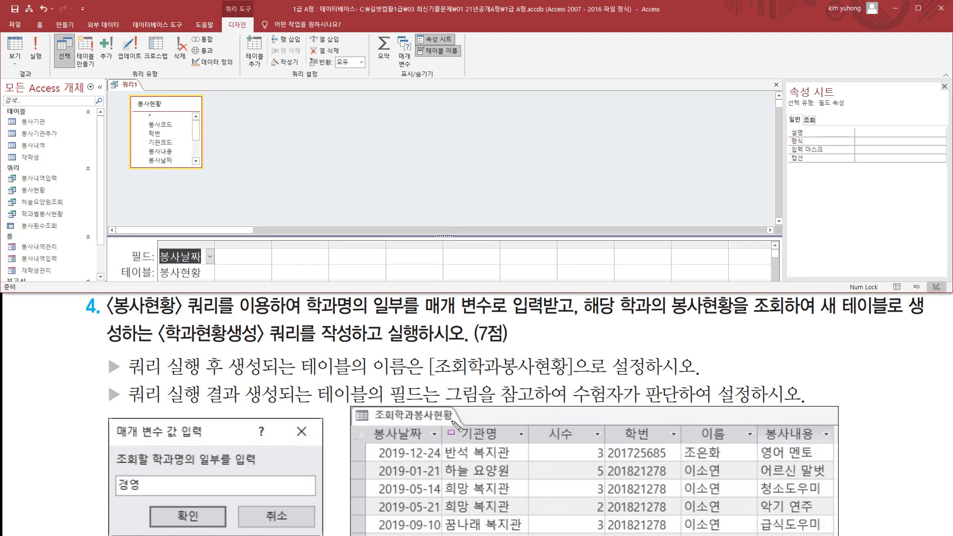
left_click_drag(453, 422, 516, 454)
key("Escape")
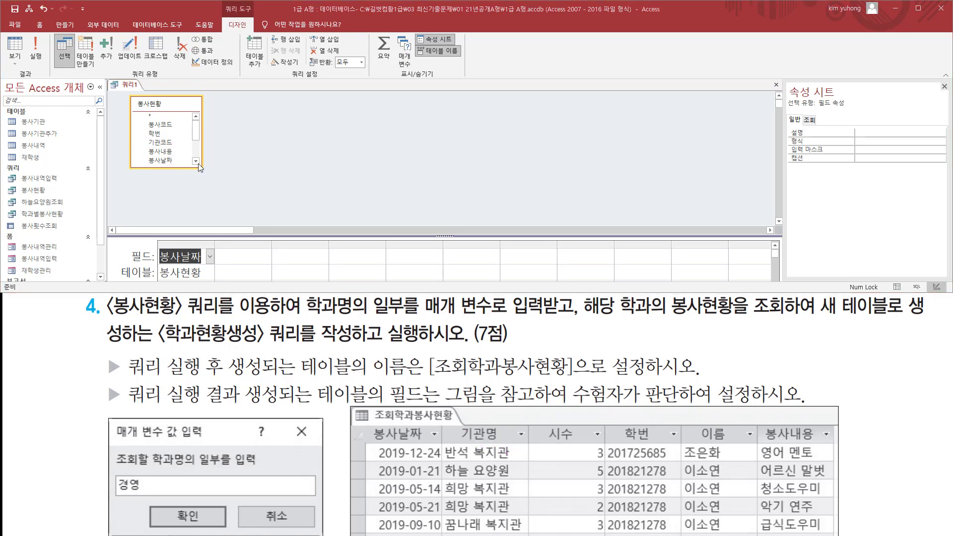
scroll(197, 163, "down", 5)
left_click(176, 159)
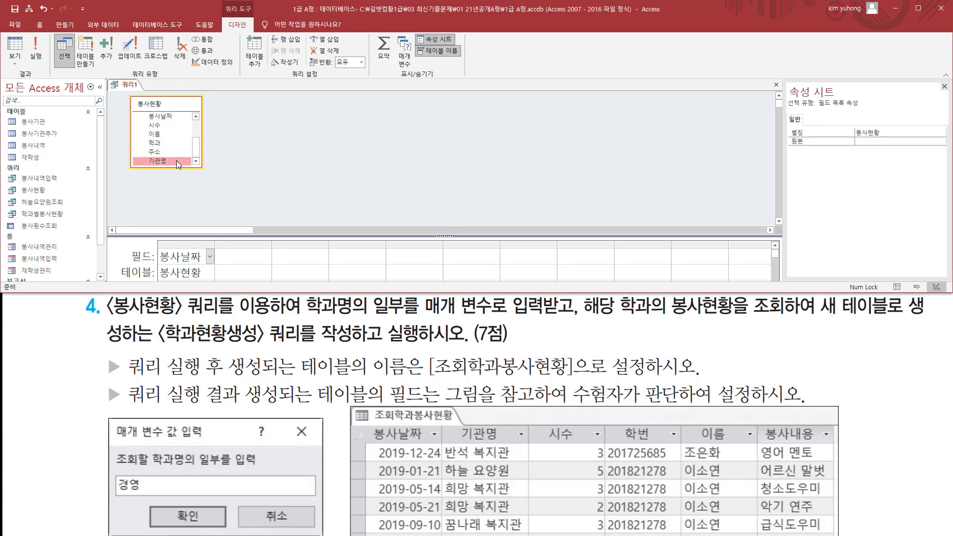
double_click(176, 160)
left_click_drag(542, 422, 601, 460)
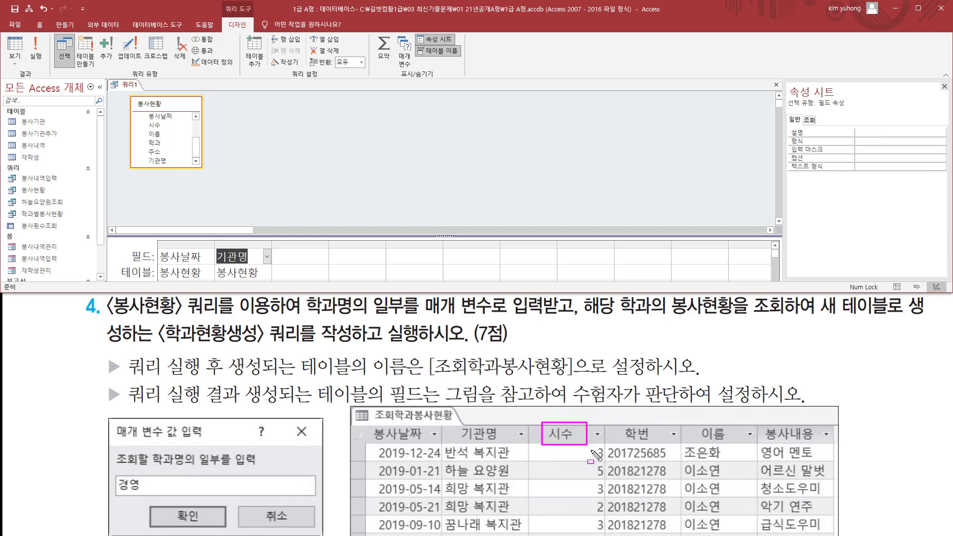
key("Escape")
double_click(160, 131)
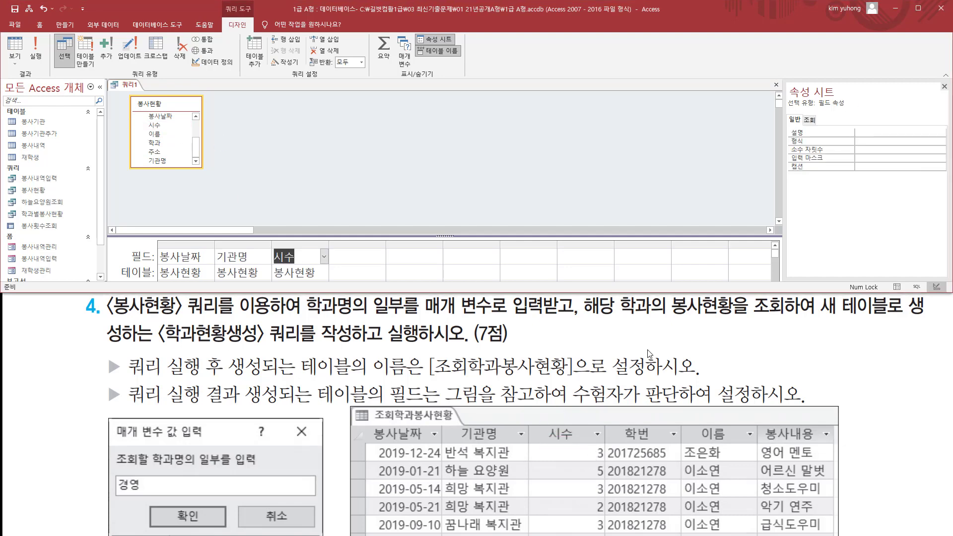
Add the 학번, 이름 and 봉사내용 fields after 시수, and check the field order against the sample table
mouse_move(621, 423)
left_mouse_down()
mouse_move(648, 441)
mouse_move(839, 449)
mouse_move(830, 445)
left_mouse_up()
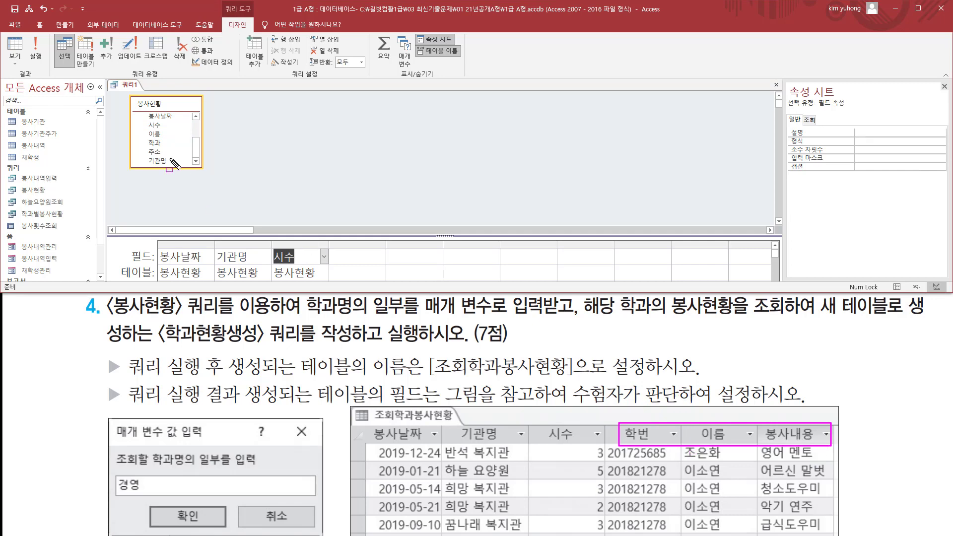
key("Escape")
left_click(195, 125)
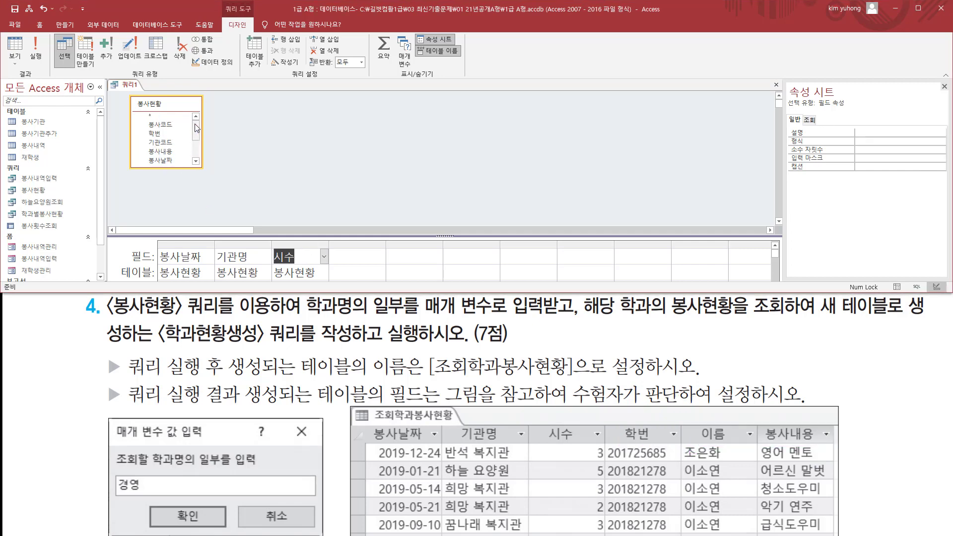
double_click(163, 134)
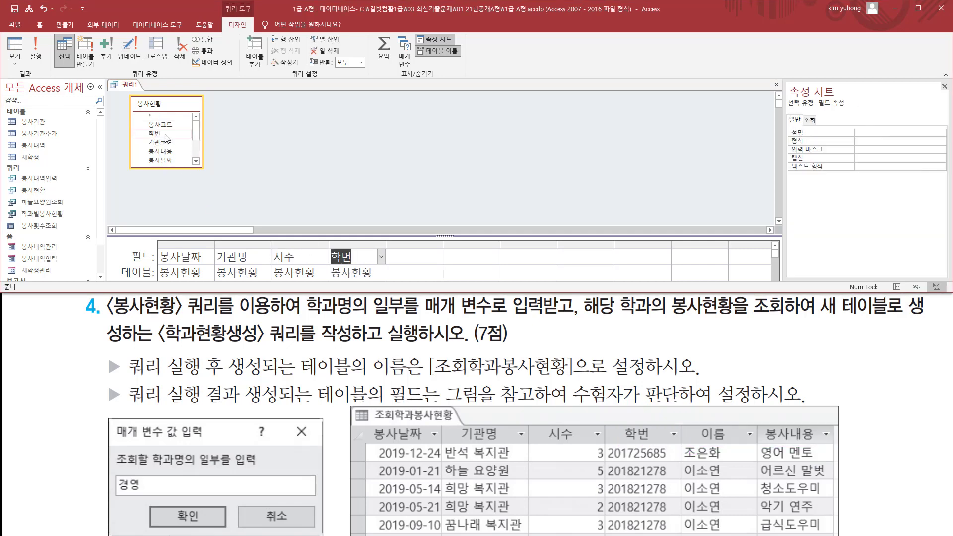
left_click(195, 150)
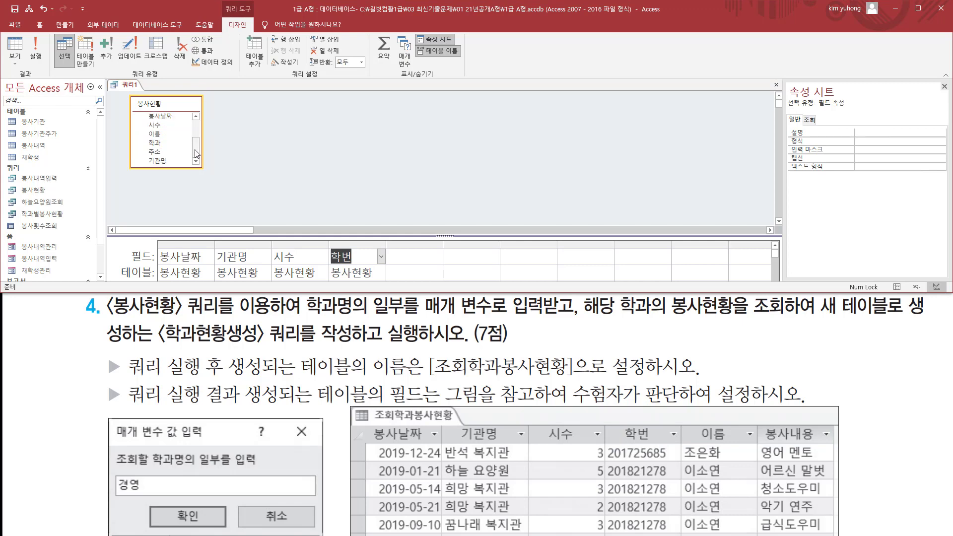
double_click(159, 134)
scroll(185, 144, "up", 2)
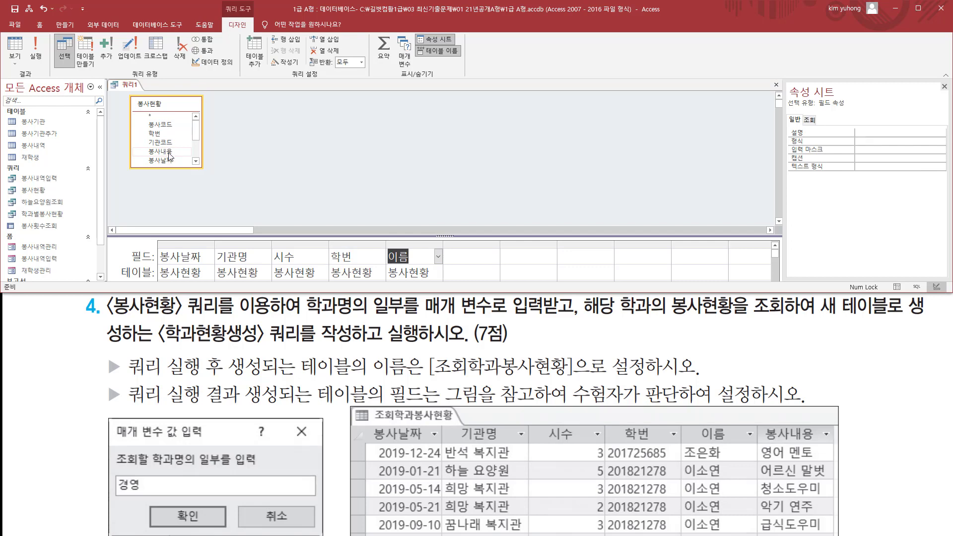
double_click(167, 152)
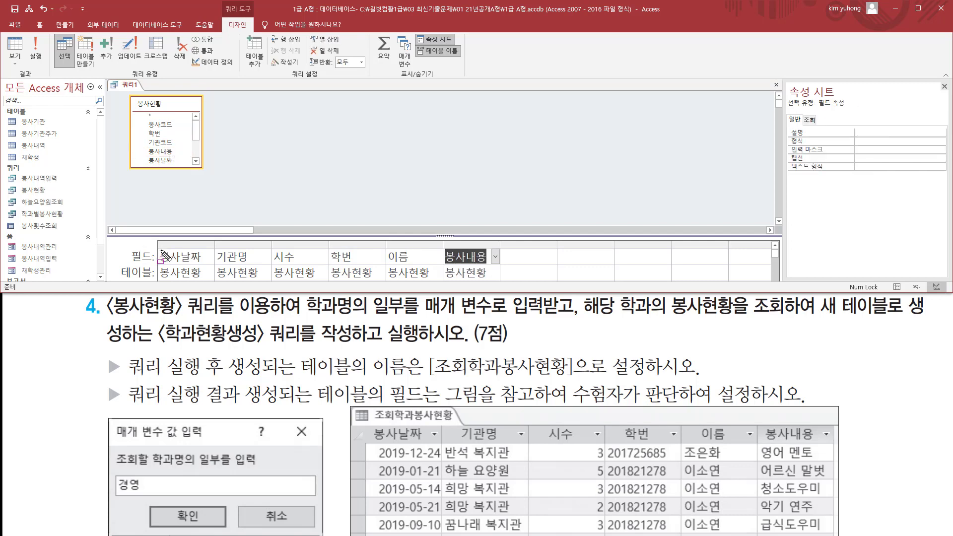
left_click_drag(160, 248, 499, 266)
left_click_drag(369, 423, 525, 441)
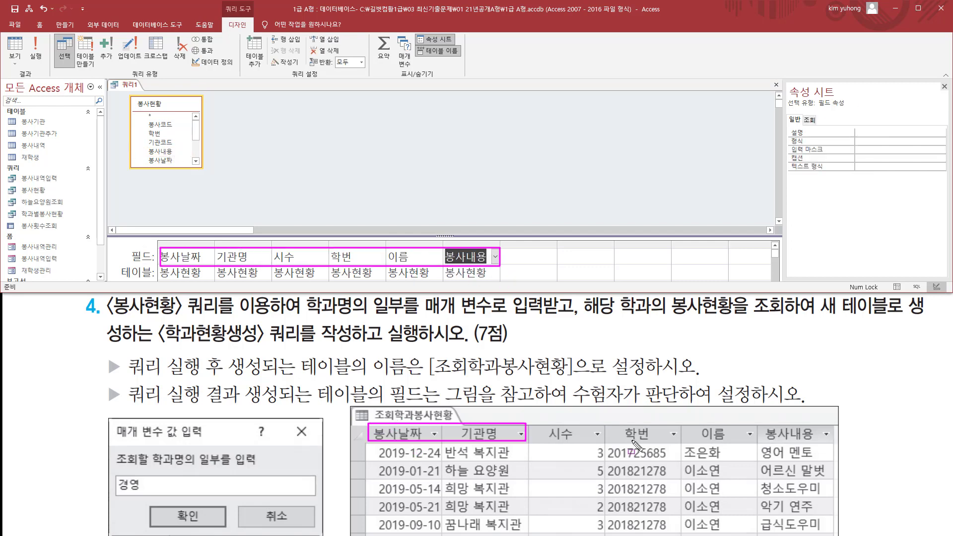
mouse_move(636, 443)
left_mouse_down()
mouse_move(844, 445)
mouse_move(836, 442)
left_mouse_up()
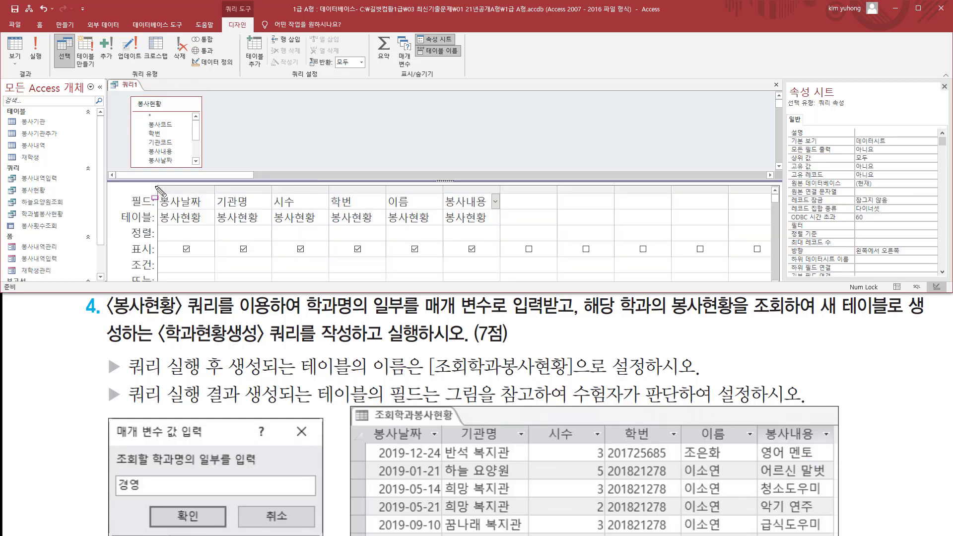
mouse_move(155, 187)
left_mouse_down()
mouse_move(437, 251)
mouse_move(513, 241)
left_mouse_up()
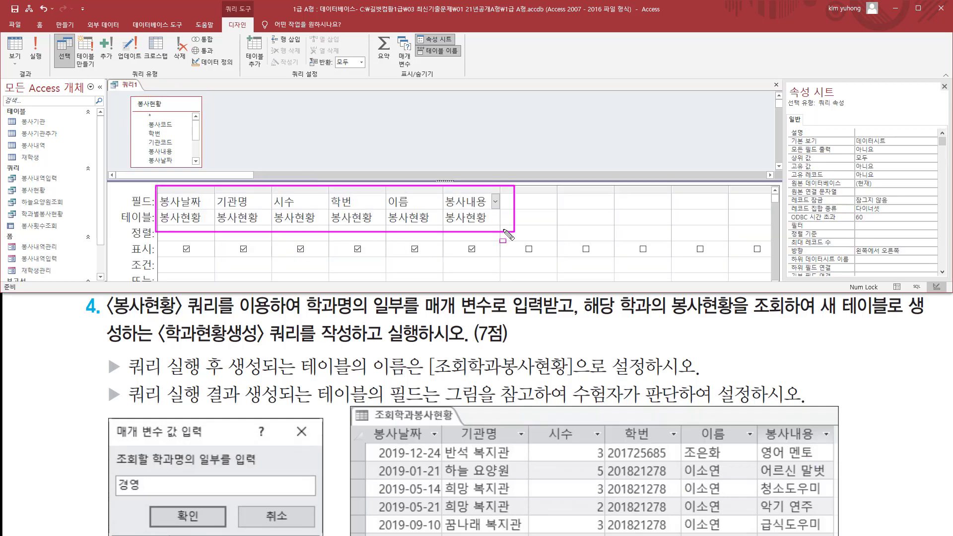
Preview the query's records with the 봉사날짜 column widened enough to show full dates, and read task 4's sample parameter prompt
left_click(40, 55)
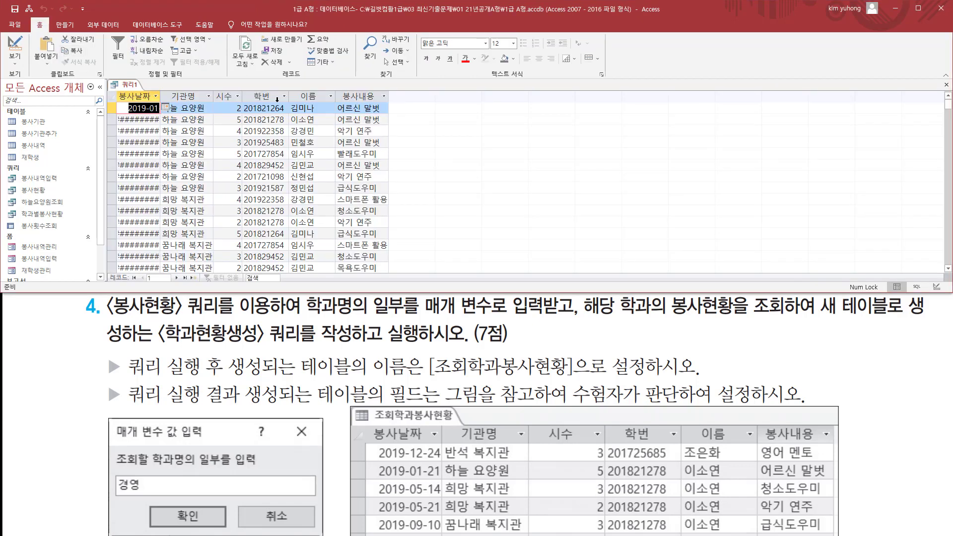
left_click_drag(161, 97, 181, 99)
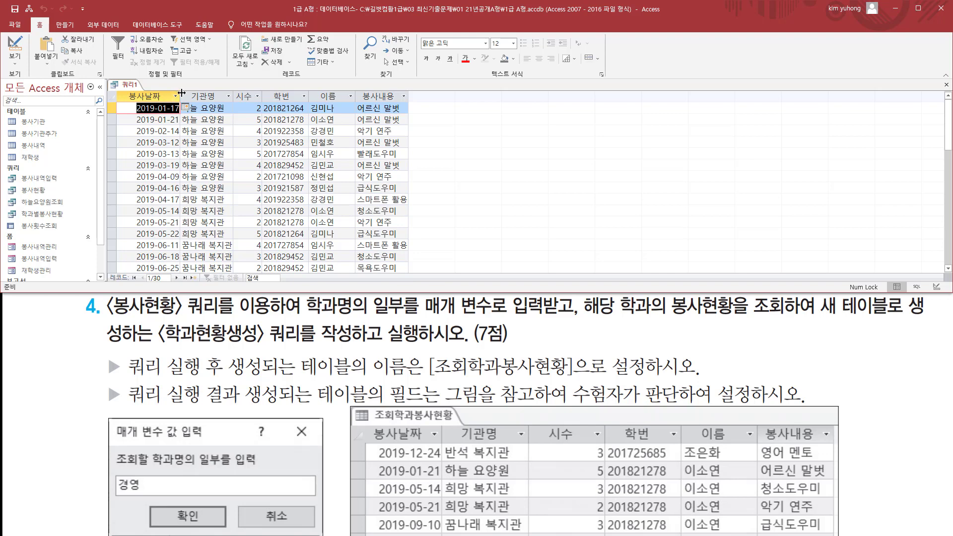
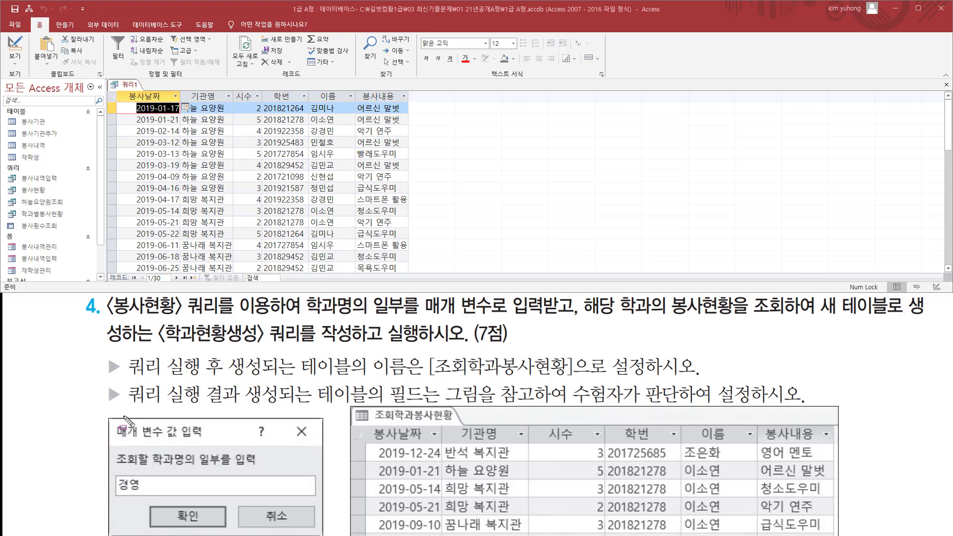
mouse_move(107, 417)
left_mouse_down()
mouse_move(198, 503)
mouse_move(323, 534)
left_mouse_up()
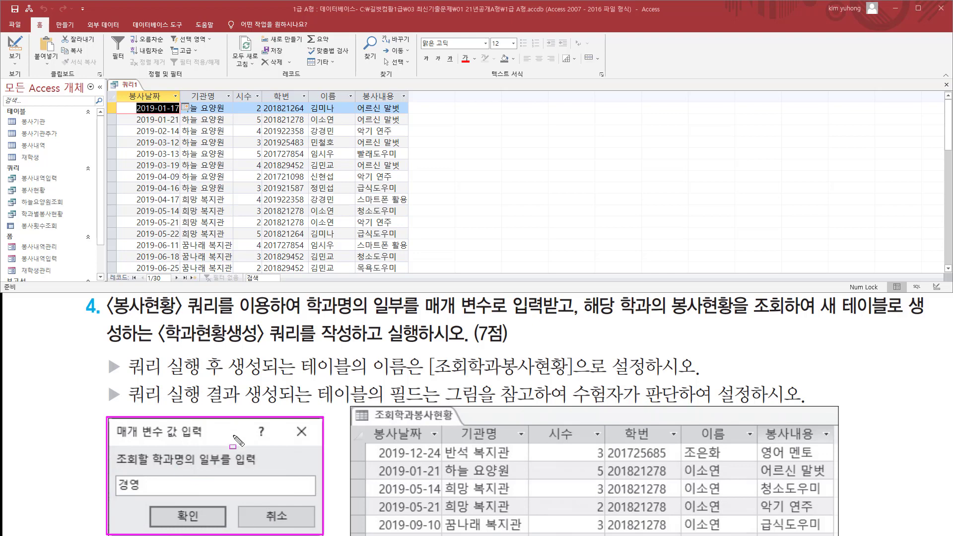
left_click_drag(149, 465, 257, 469)
left_click_drag(150, 447, 185, 472)
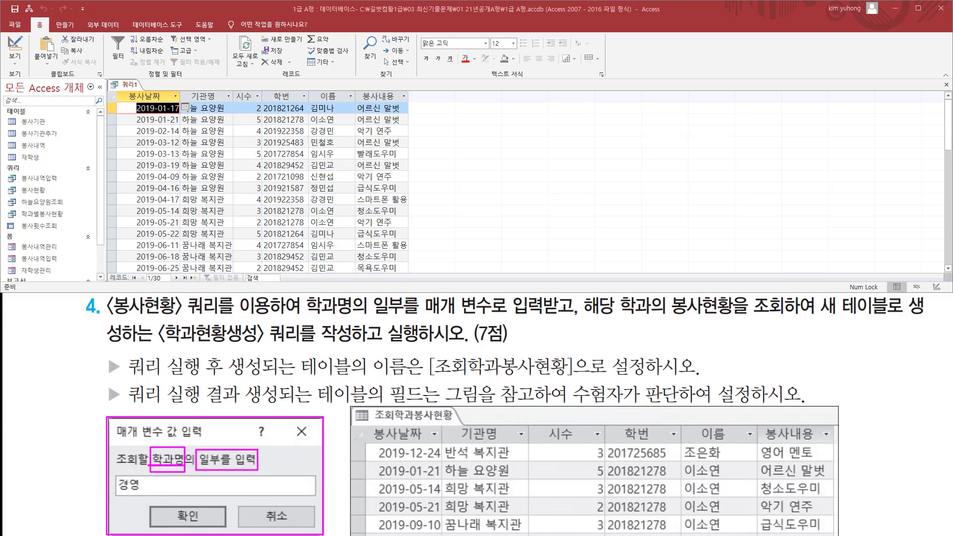
key("Escape")
Return to the query design and add the 학과 field from 봉사현황 to the grid after 봉사내용
left_click(15, 48)
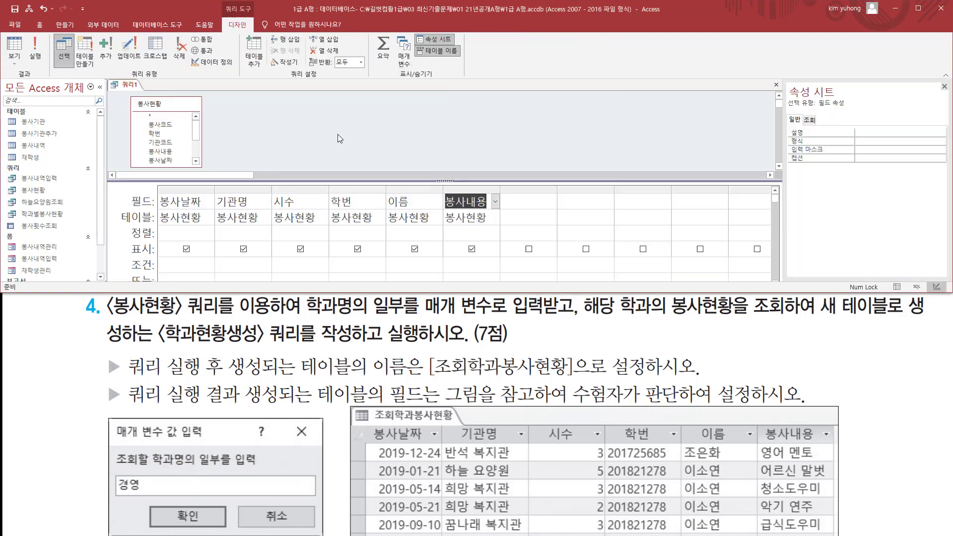
left_click(519, 199)
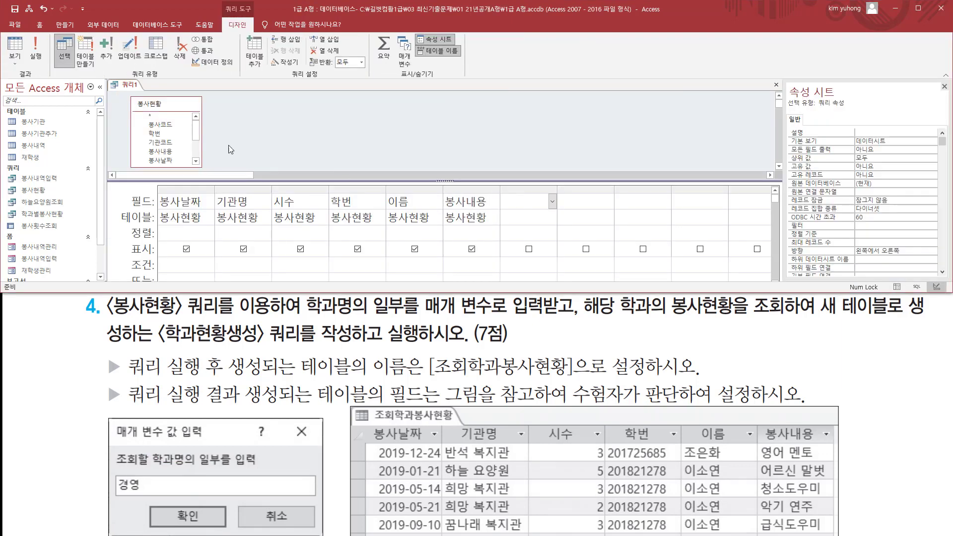
left_click(197, 153)
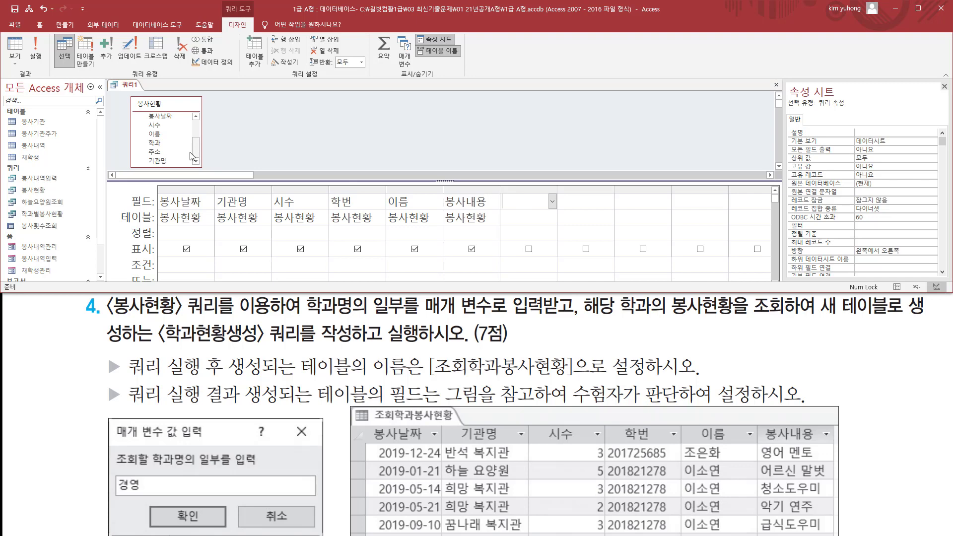
left_click(156, 143)
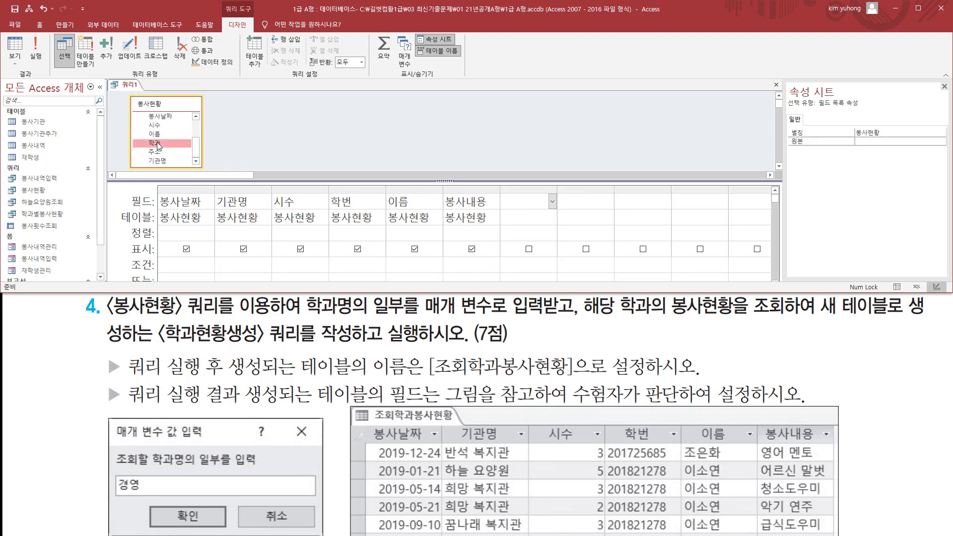
double_click(157, 142)
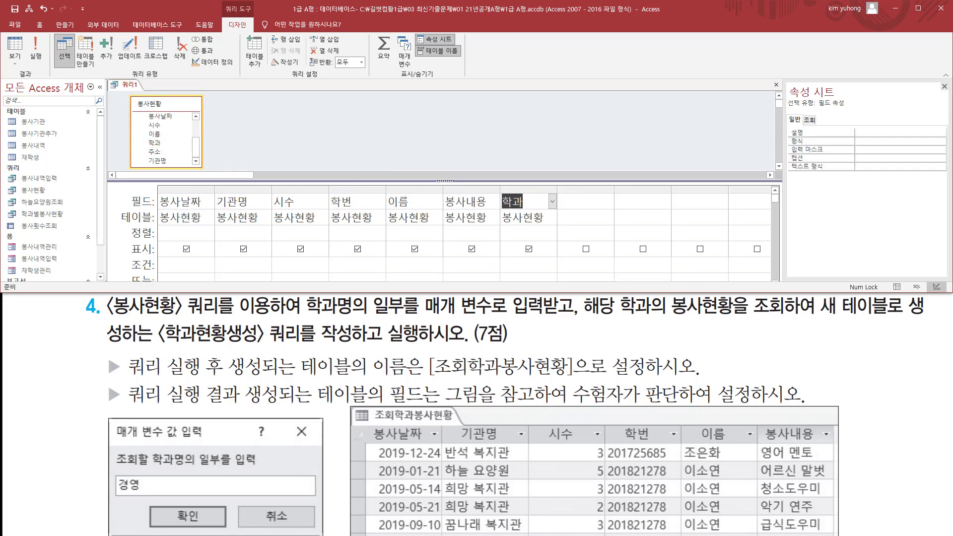
Run the query and compare the values in the 학과 column with the sample parameter entry 경영
left_click(35, 49)
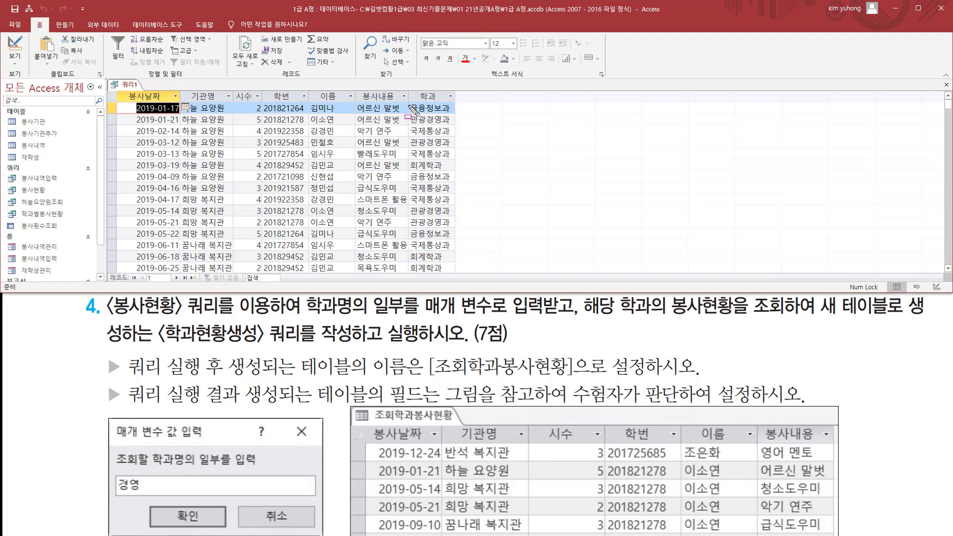
left_click_drag(409, 103, 461, 271)
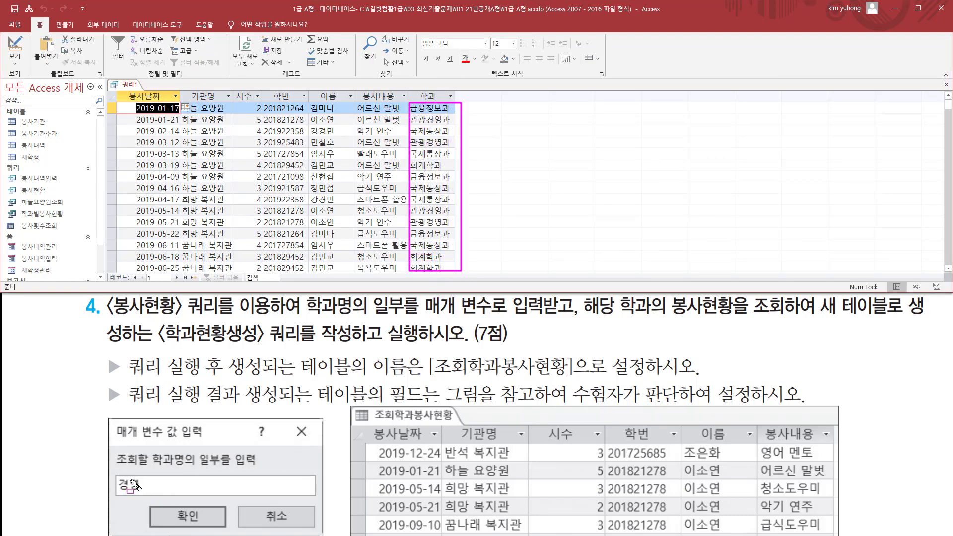
left_click_drag(114, 476, 143, 494)
key("Escape")
Widen the 학과 column in the design grid and enter [조회할 학과명의 일부를 입력] as its criterion
left_click(15, 50)
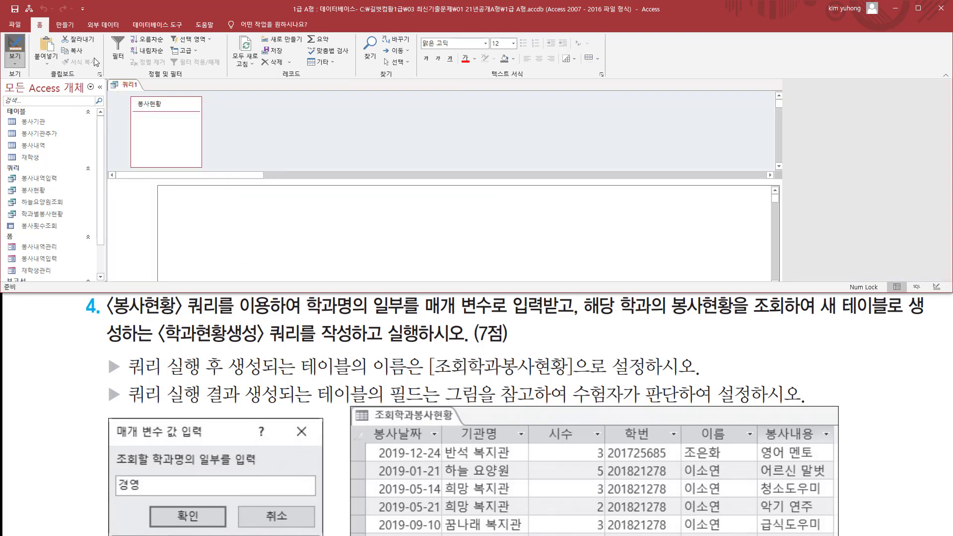
left_click(518, 263)
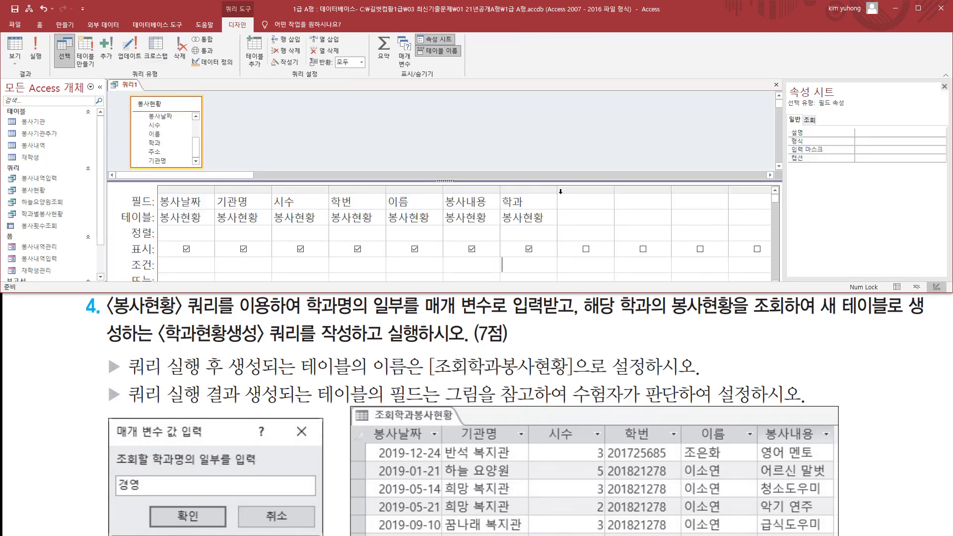
left_click_drag(558, 186, 711, 189)
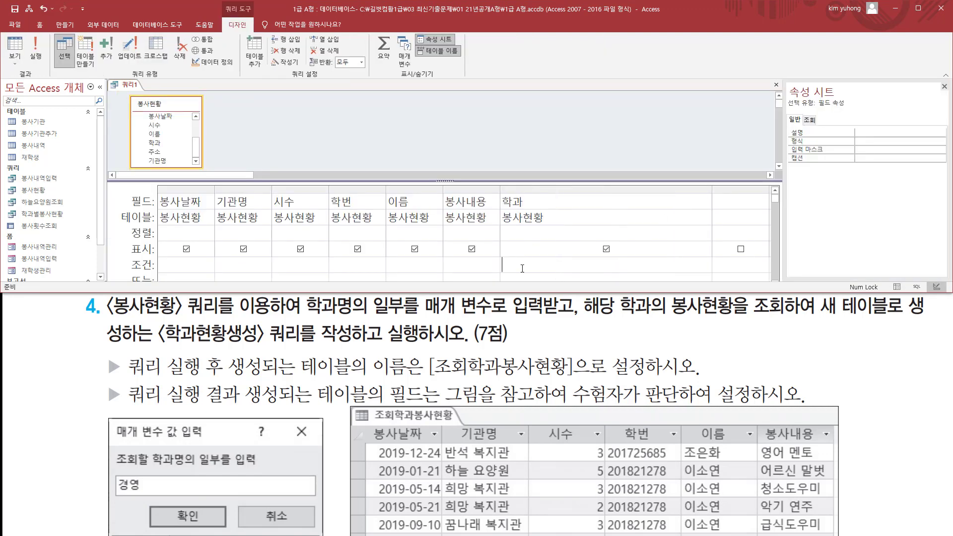
left_click_drag(129, 253, 164, 269)
left_click_drag(502, 256, 688, 273)
key("Escape")
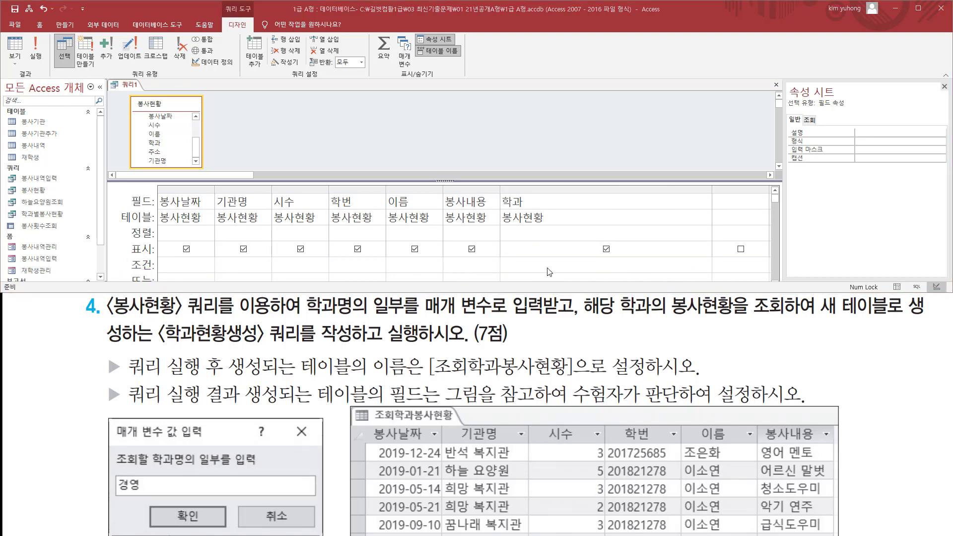
left_click(551, 259)
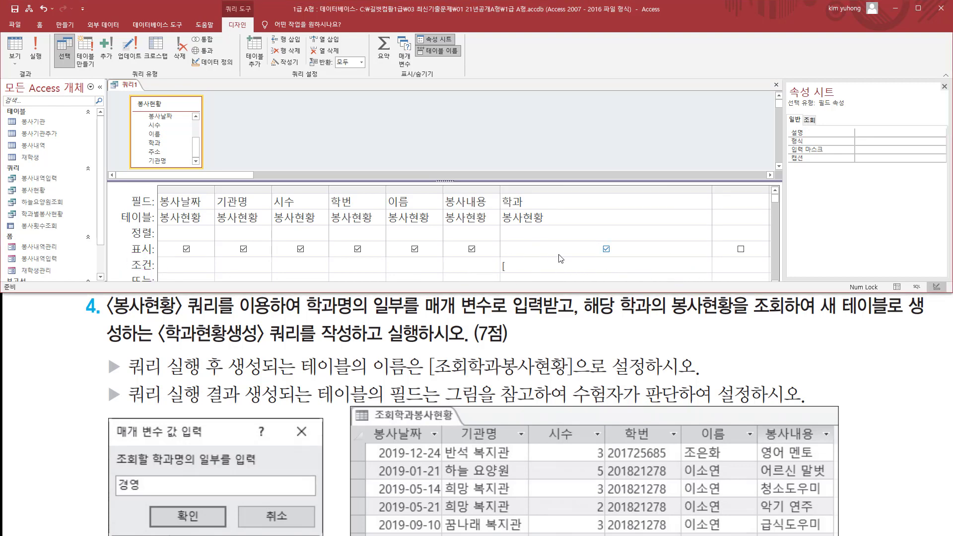
type("[조회할 학과며")
type("의 일부를 ")
type("입르")
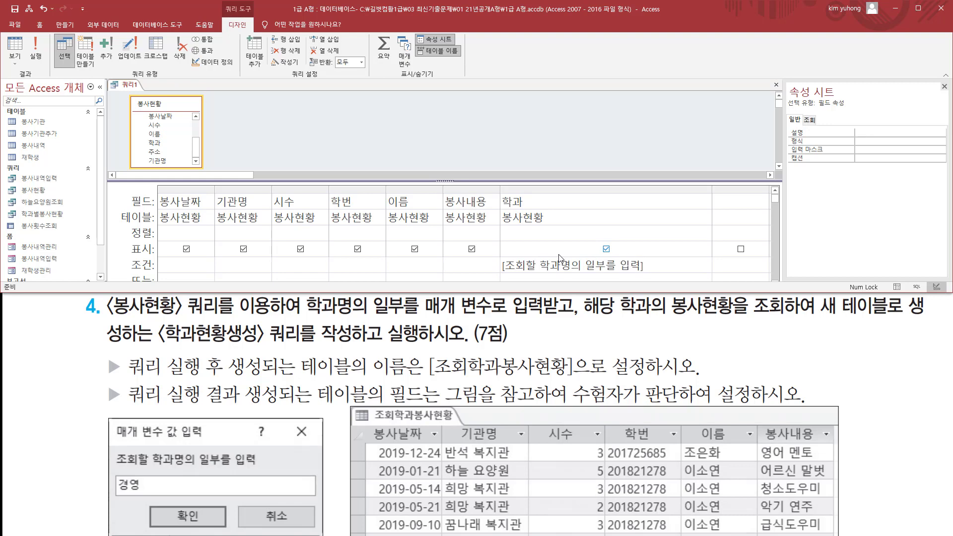
Compare the 학과 criterion with the sample prompt text and task 4's requirement to match part of a department name
left_click_drag(503, 272, 637, 272)
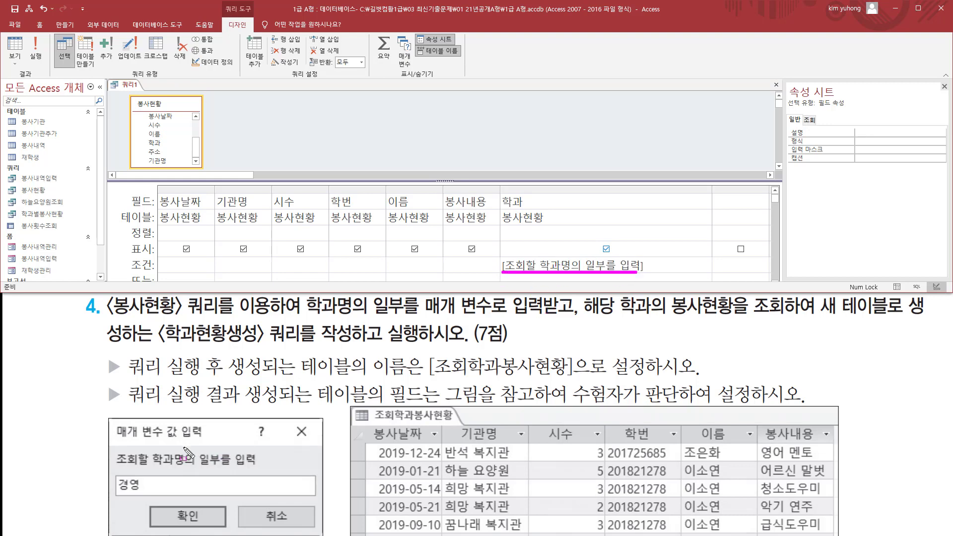
mouse_move(110, 467)
left_mouse_down()
mouse_move(231, 466)
mouse_move(257, 453)
left_mouse_up()
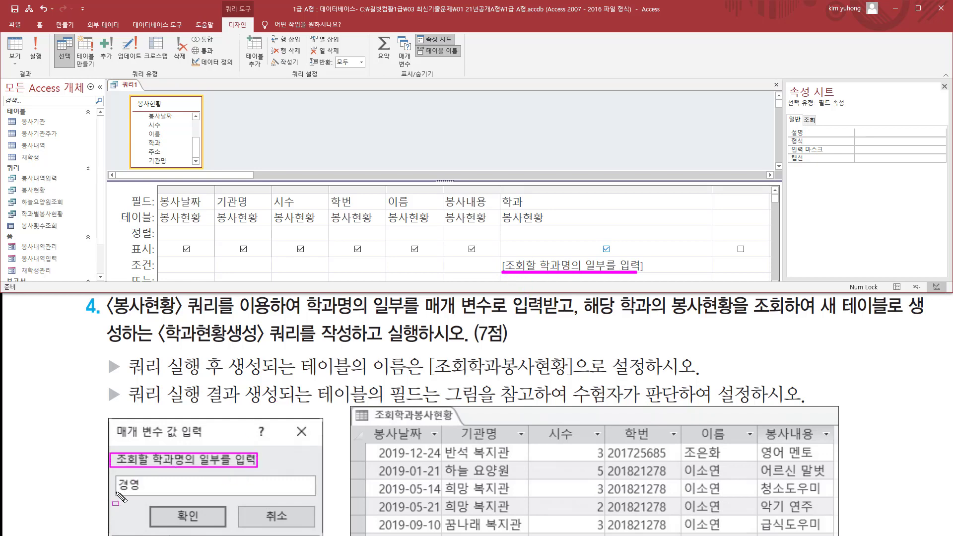
left_click_drag(115, 494, 139, 492)
left_click_drag(304, 314, 406, 318)
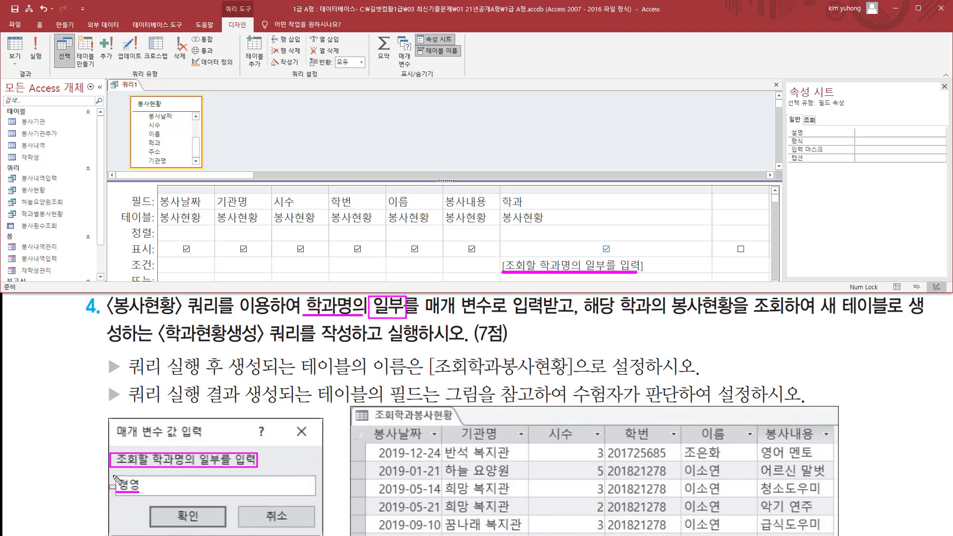
mouse_move(113, 475)
left_mouse_down()
mouse_move(119, 493)
mouse_move(143, 493)
left_mouse_up()
key("Escape")
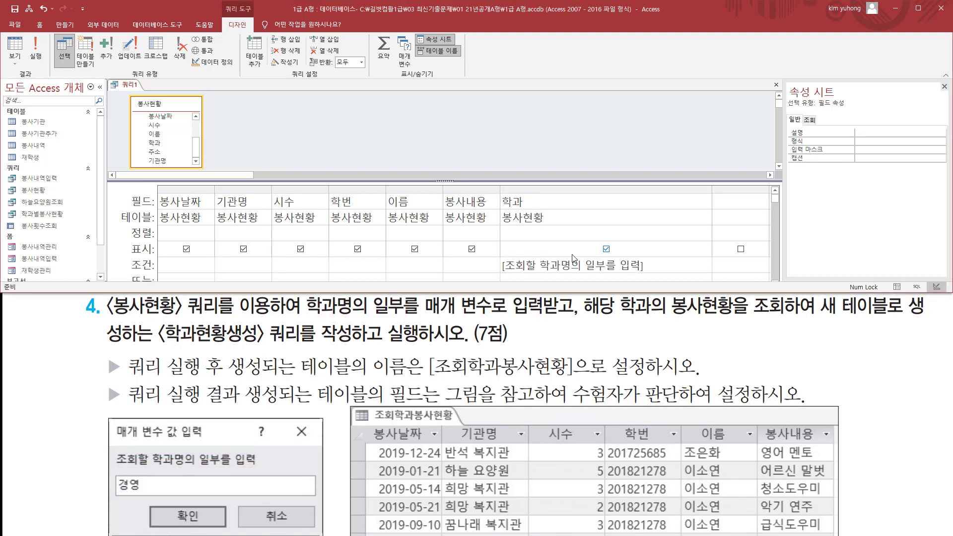
Extend the 학과 criterion to Like "*" & [조회할 학과명의 일부를 입력] & "*" and widen the column to fit it
type("ㅣ")
key("Hangul")
key("BackSpace")
type("l")
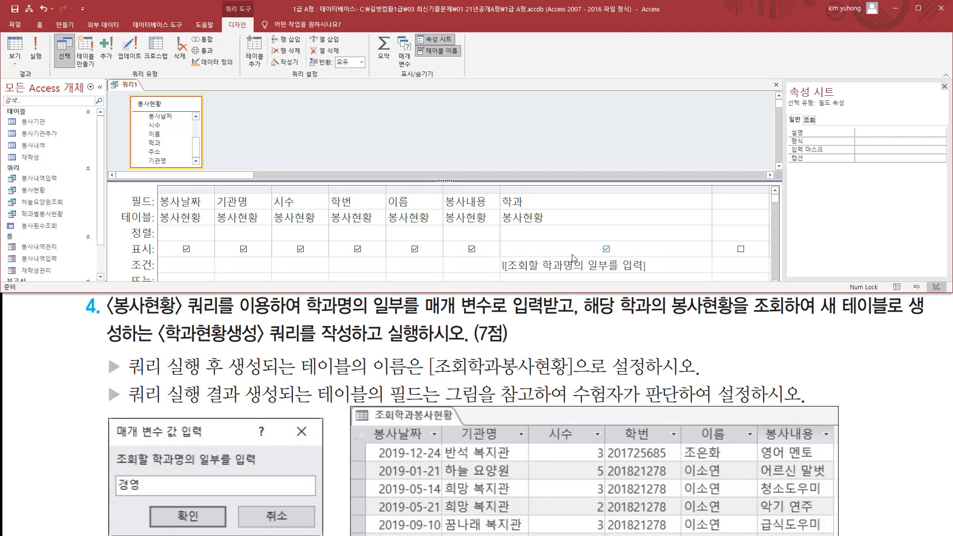
type("ike ")
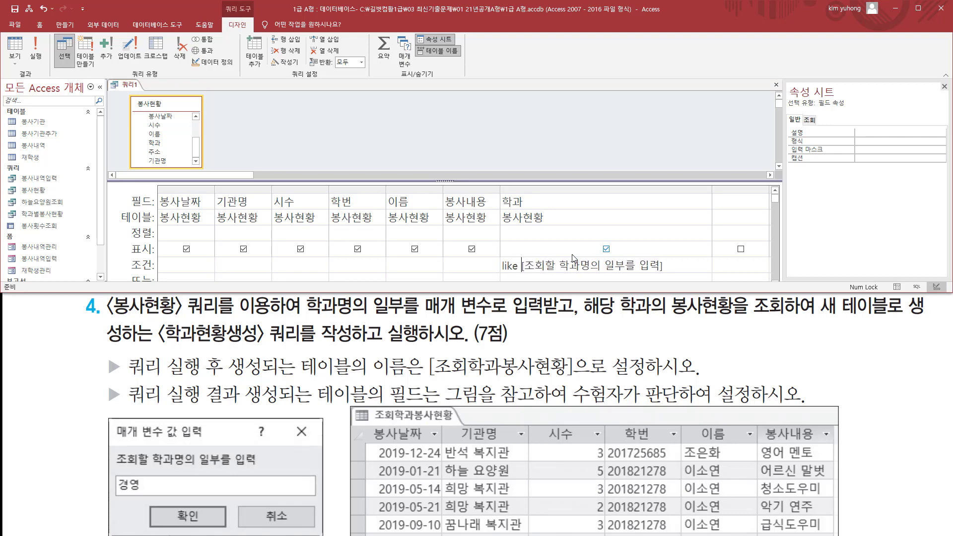
type("\"*\" ")
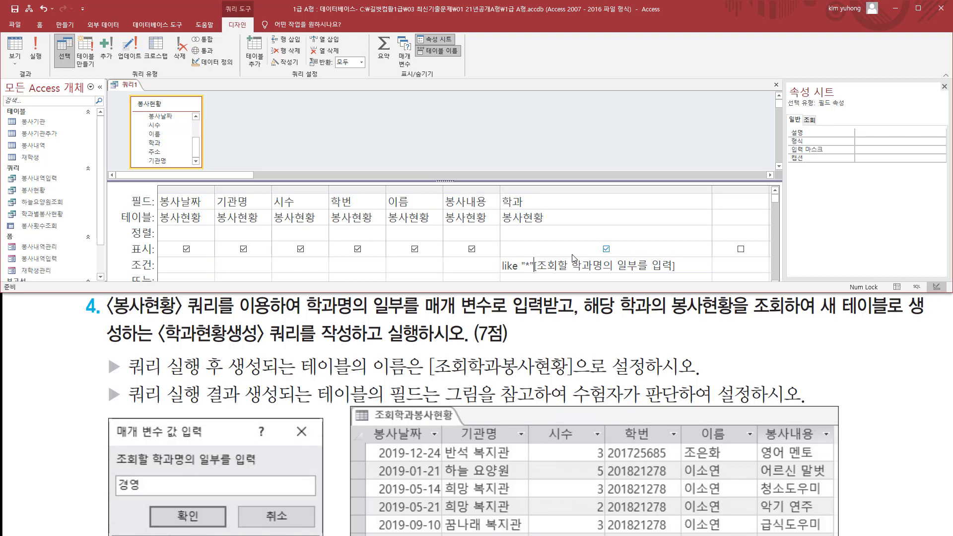
type("& ")
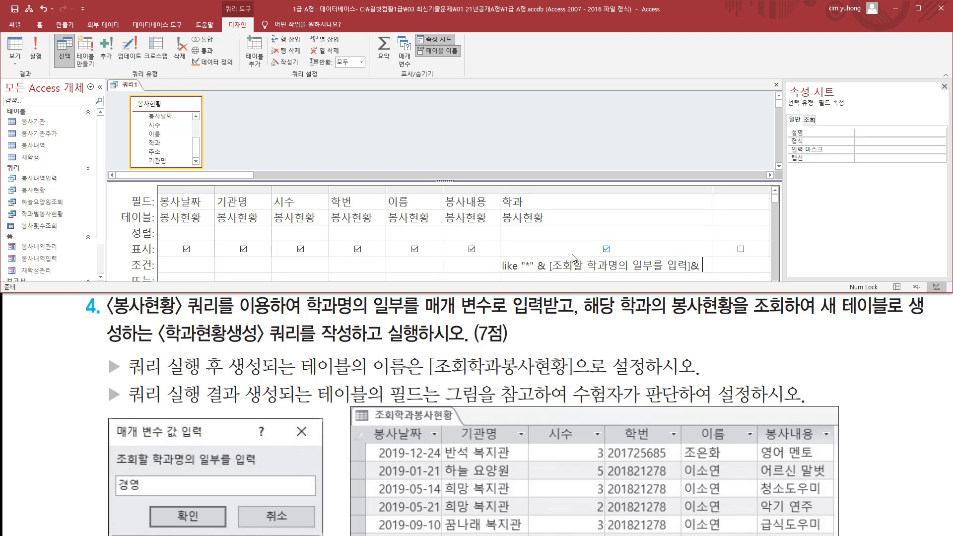
type("*\"")
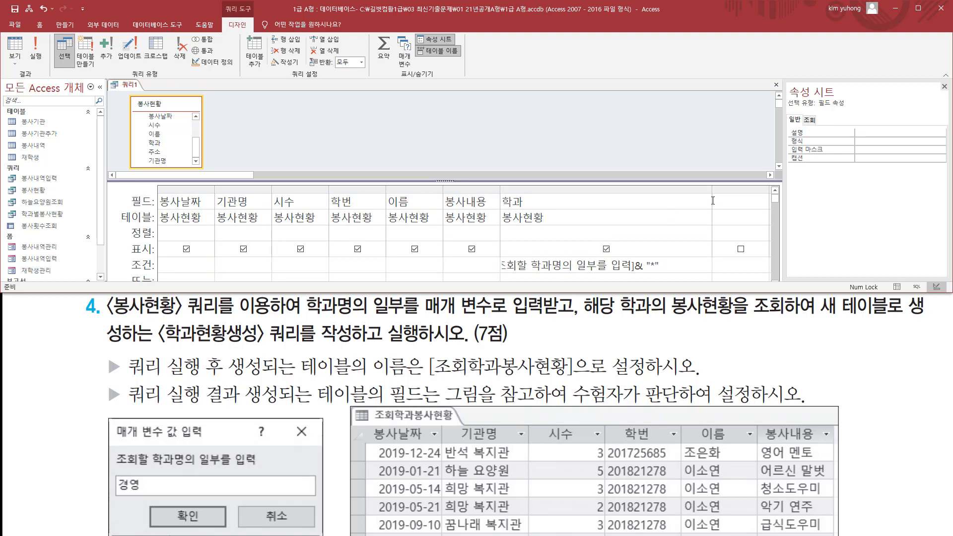
left_click_drag(711, 189, 738, 189)
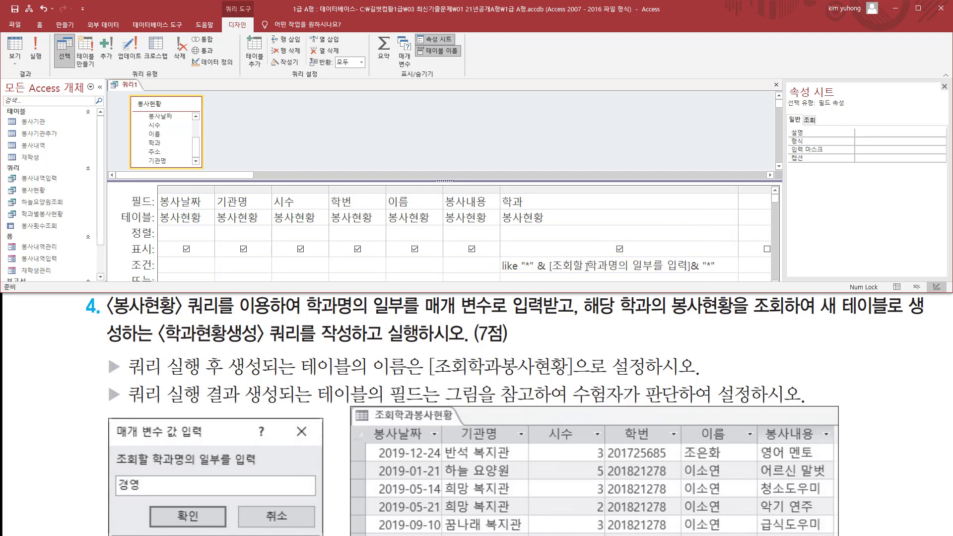
left_click(407, 141)
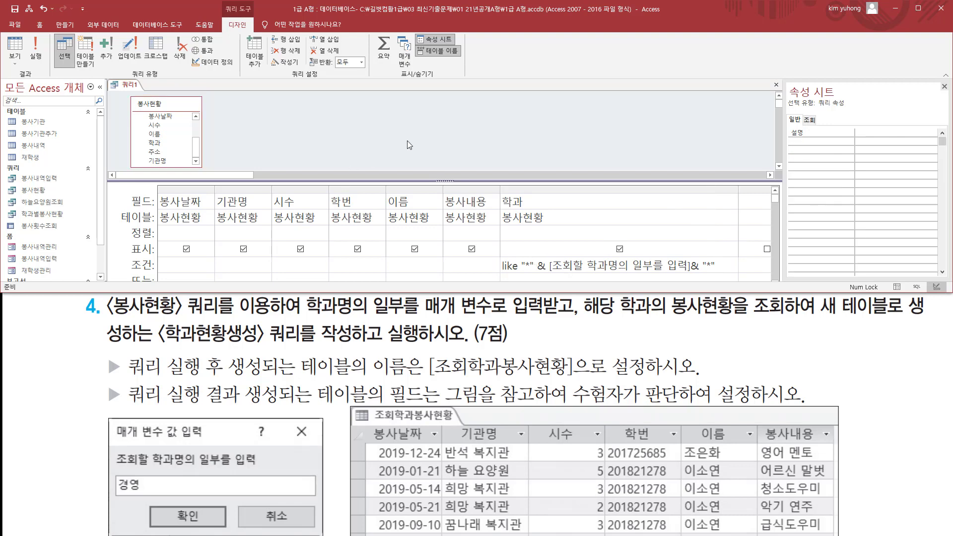
Run the query with 경영 as the parameter value and compare the resulting records with task 4's sample table
left_click(36, 49)
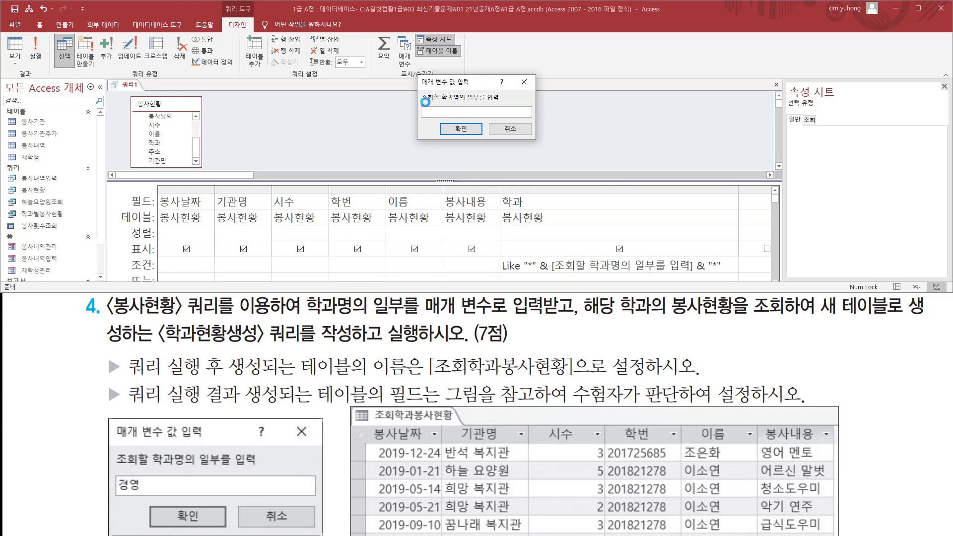
left_click_drag(420, 102, 489, 103)
key("Escape")
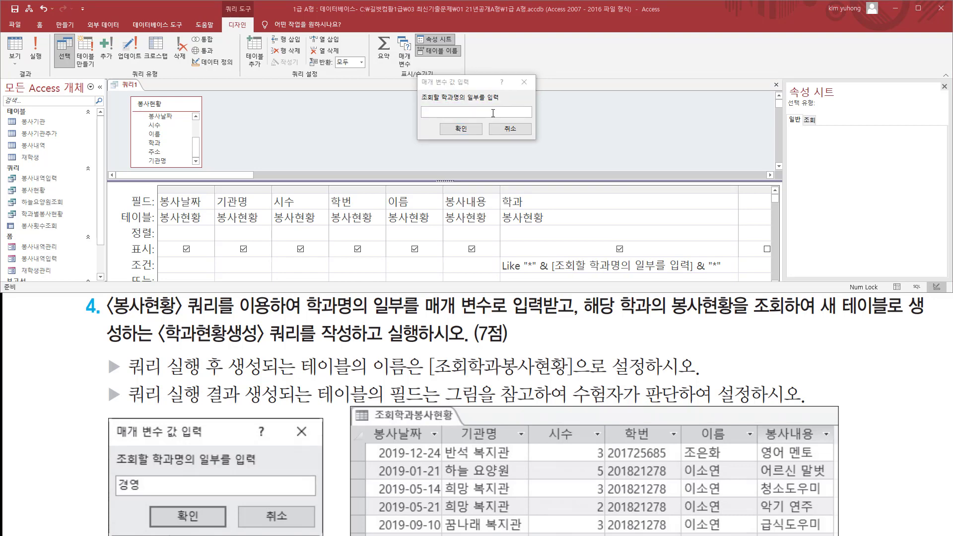
left_click(503, 110)
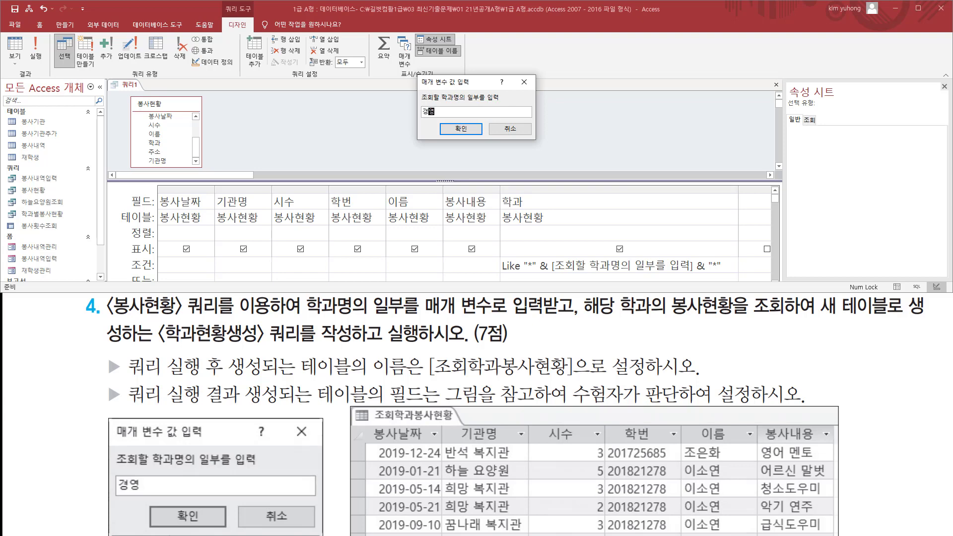
left_click(466, 129)
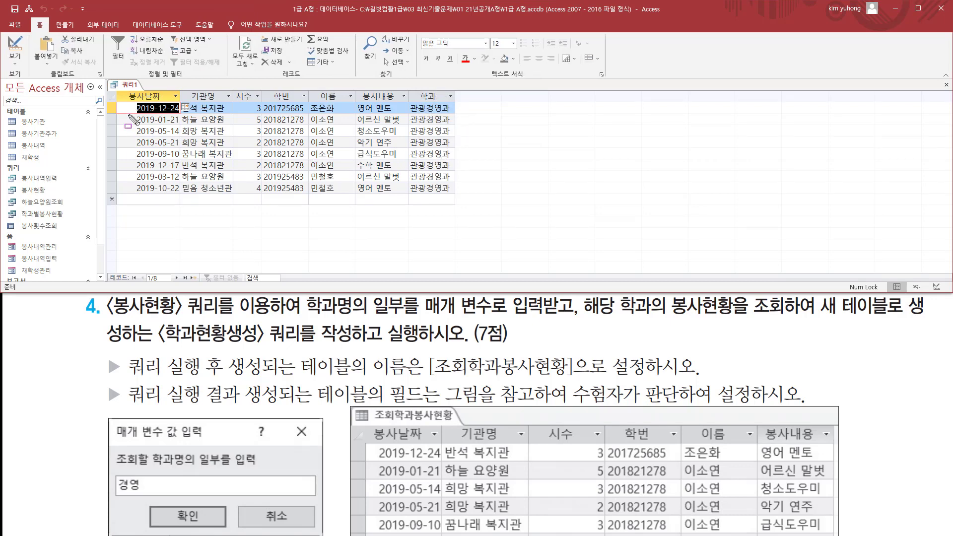
mouse_move(117, 88)
left_mouse_down()
mouse_move(164, 156)
mouse_move(487, 206)
left_mouse_up()
left_click_drag(424, 101, 445, 199)
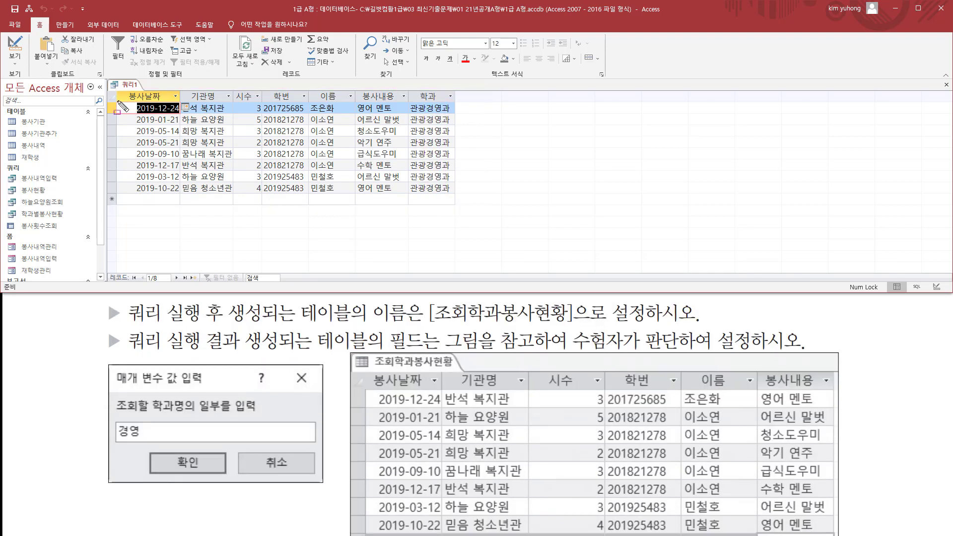
mouse_move(117, 90)
left_mouse_down()
mouse_move(277, 201)
mouse_move(468, 198)
left_mouse_up()
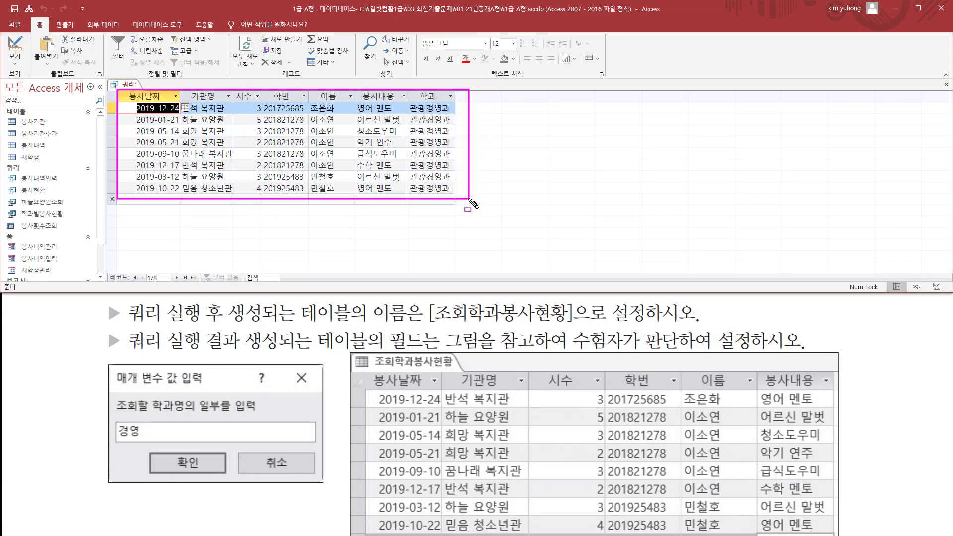
Compare the query result's columns with the sample table, checking whether 학과 belongs in the output
mouse_move(361, 370)
left_mouse_down()
mouse_move(846, 521)
mouse_move(839, 535)
left_mouse_up()
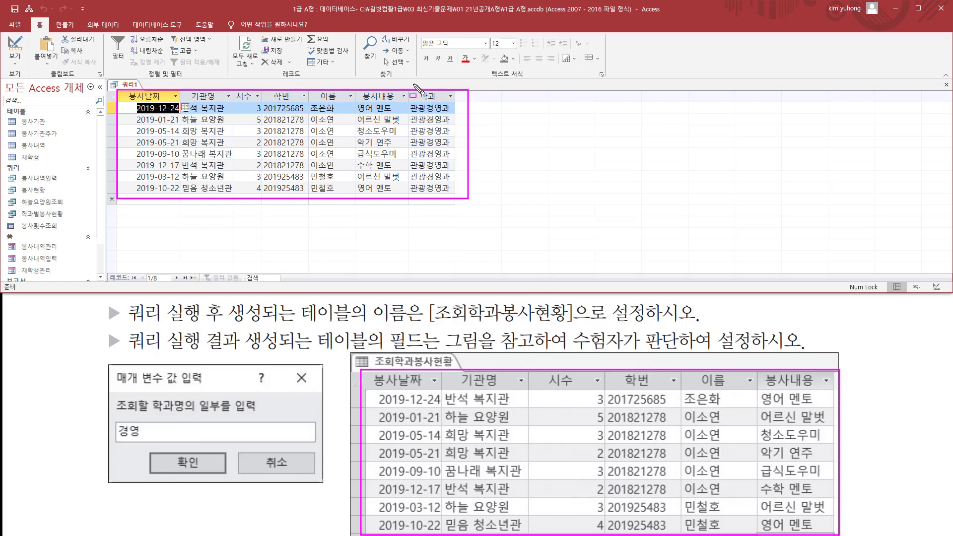
left_click_drag(413, 84, 452, 215)
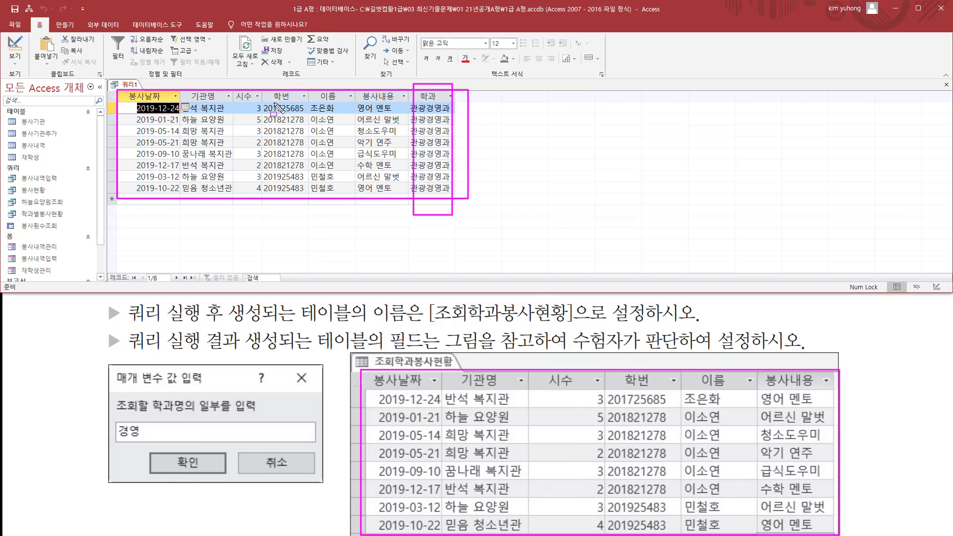
key("Escape")
Return to the query's design and hide the 학과 field from the output while keeping its criterion
left_click(16, 45)
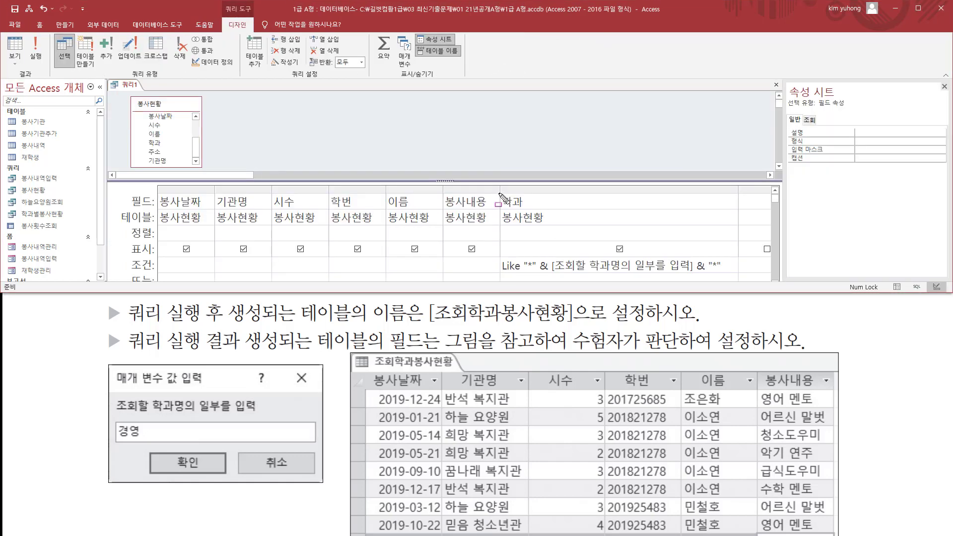
left_click_drag(500, 193, 535, 212)
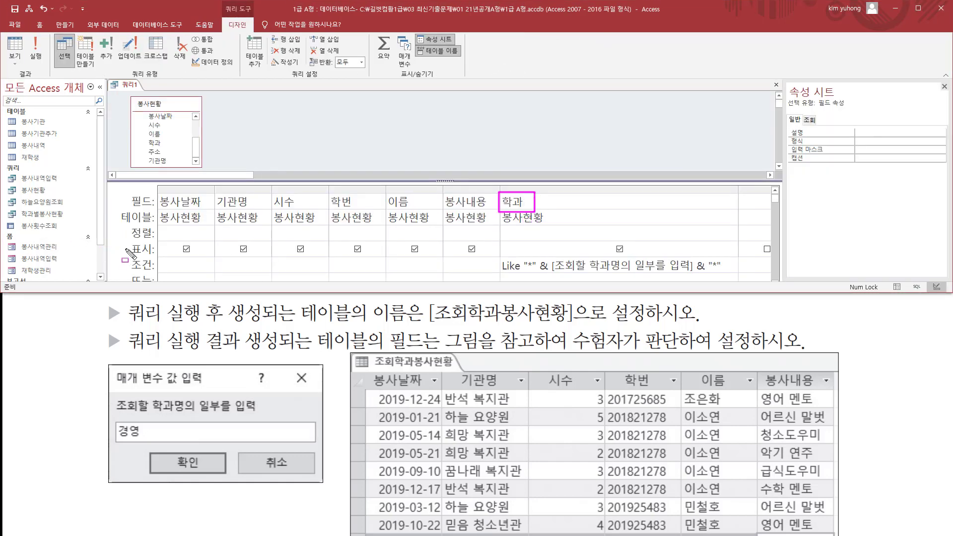
left_click_drag(124, 242, 157, 257)
left_click_drag(613, 242, 631, 252)
key("Escape")
left_click(620, 248)
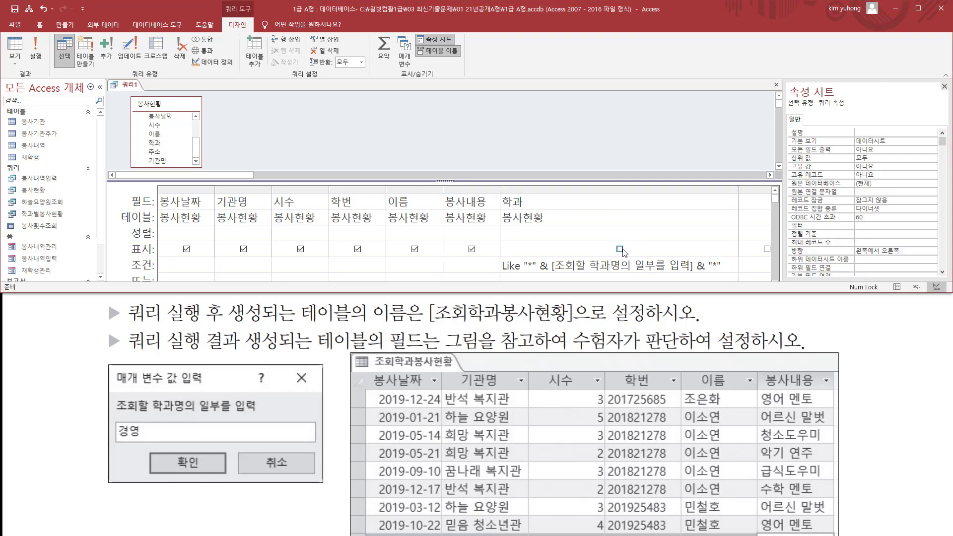
Run the query with 경영 as the parameter value and check its field headings and records against task 4's sample table
left_click(36, 49)
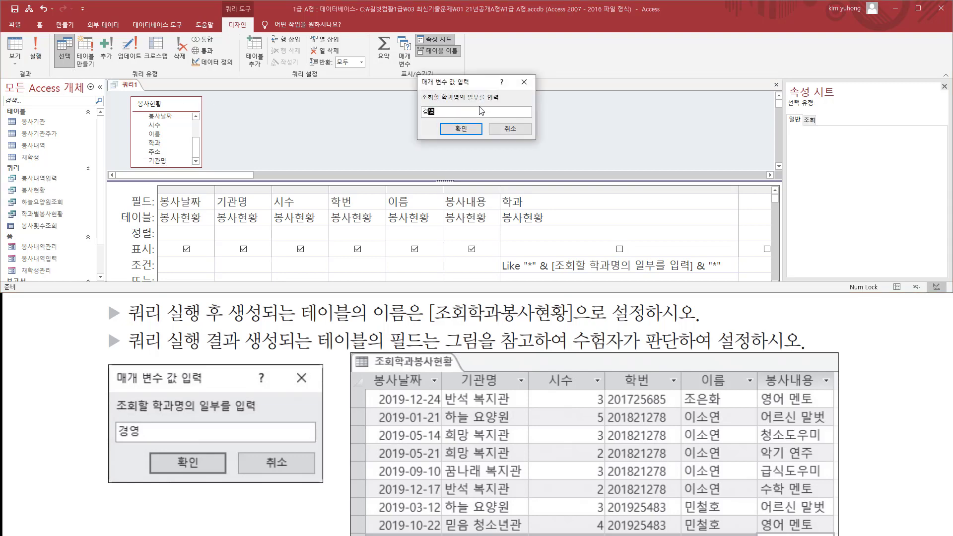
left_click(460, 128)
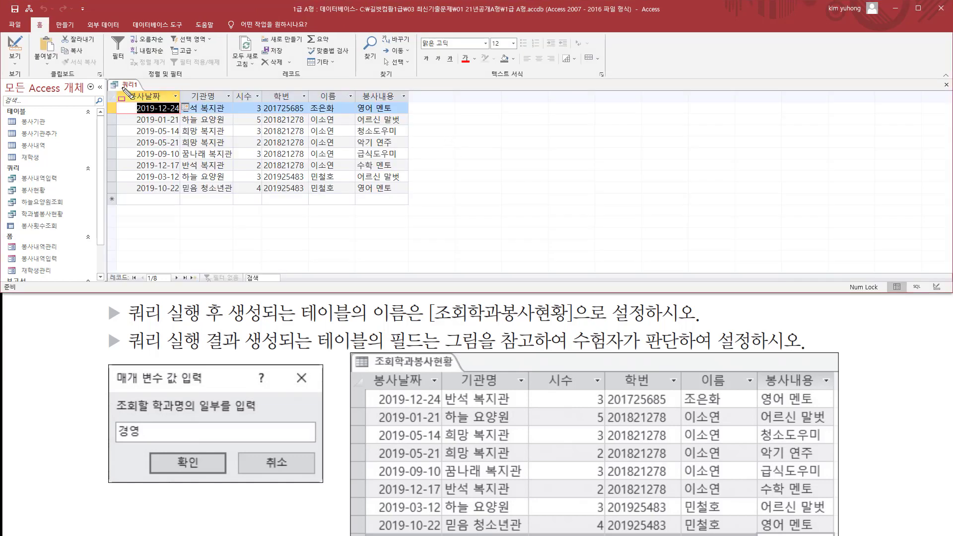
mouse_move(121, 88)
left_mouse_down()
mouse_move(273, 105)
mouse_move(414, 103)
left_mouse_up()
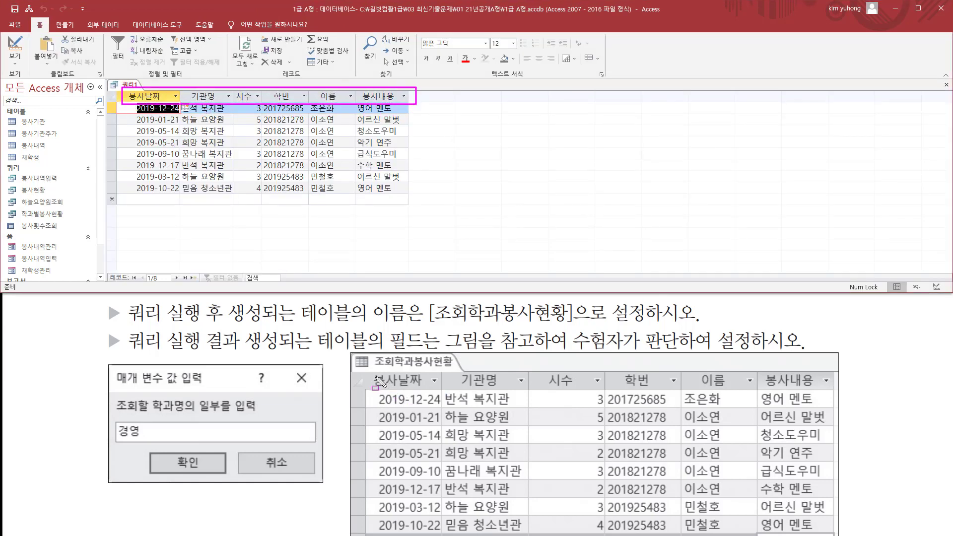
left_click_drag(369, 369, 842, 390)
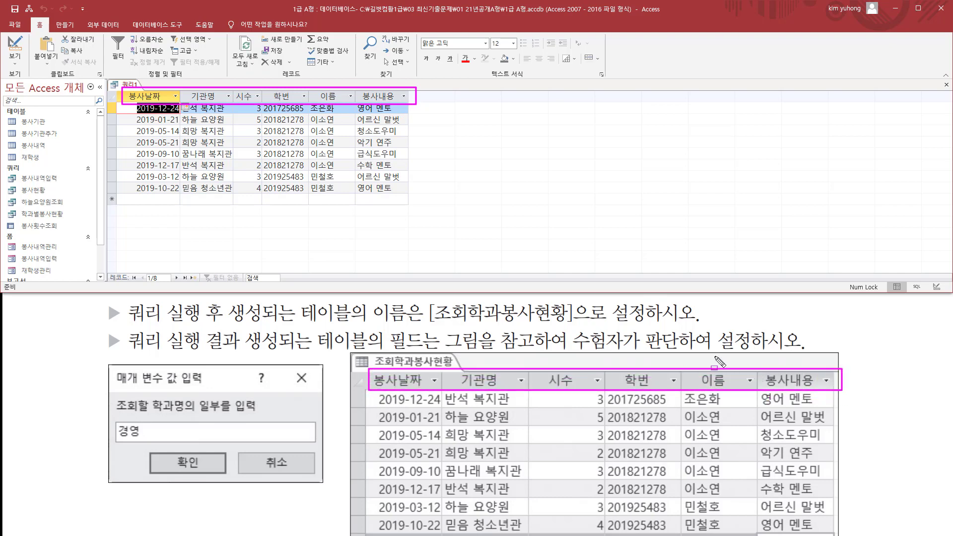
left_click_drag(133, 106, 419, 201)
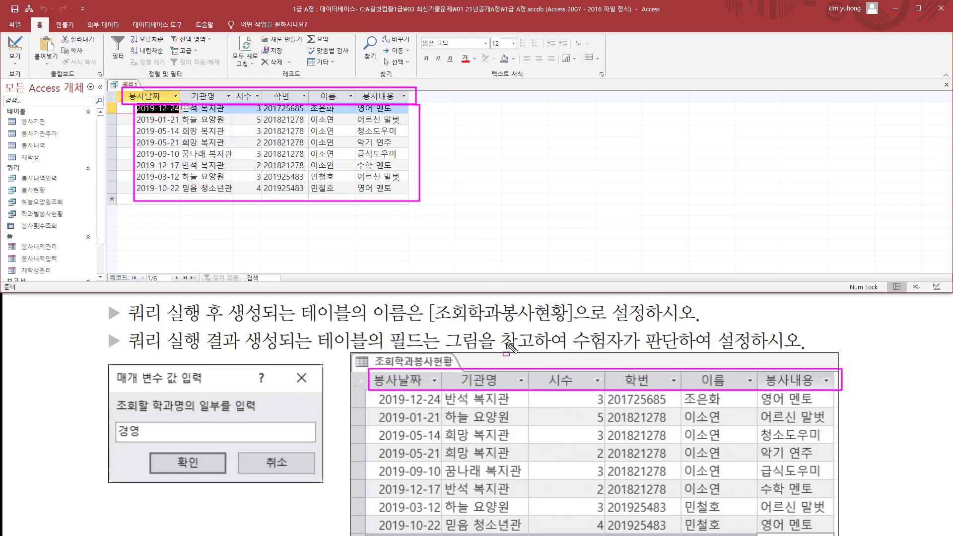
mouse_move(369, 391)
left_mouse_down()
mouse_move(416, 435)
mouse_move(832, 534)
left_mouse_up()
key("Escape")
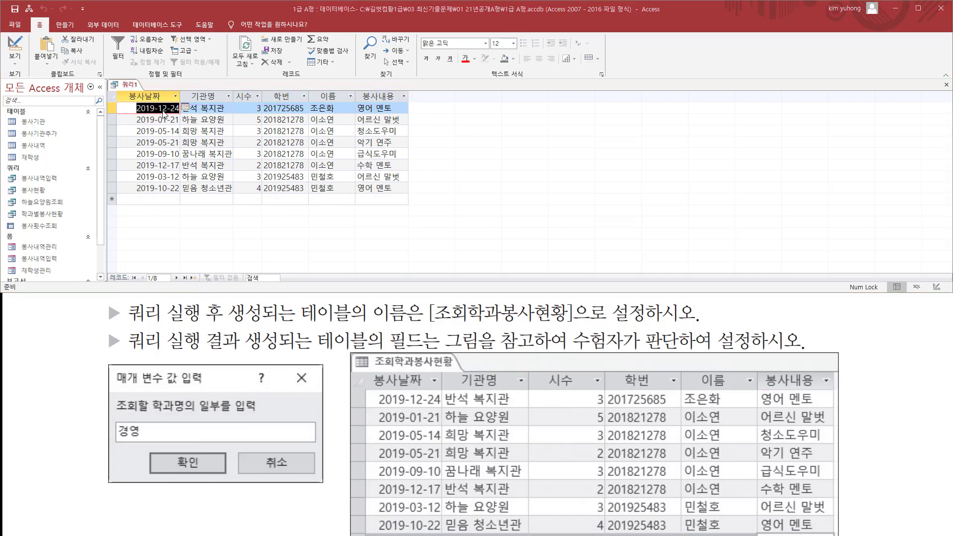
Return to the query's design and review task 4's instructions on creating a new table and naming it
left_click(12, 49)
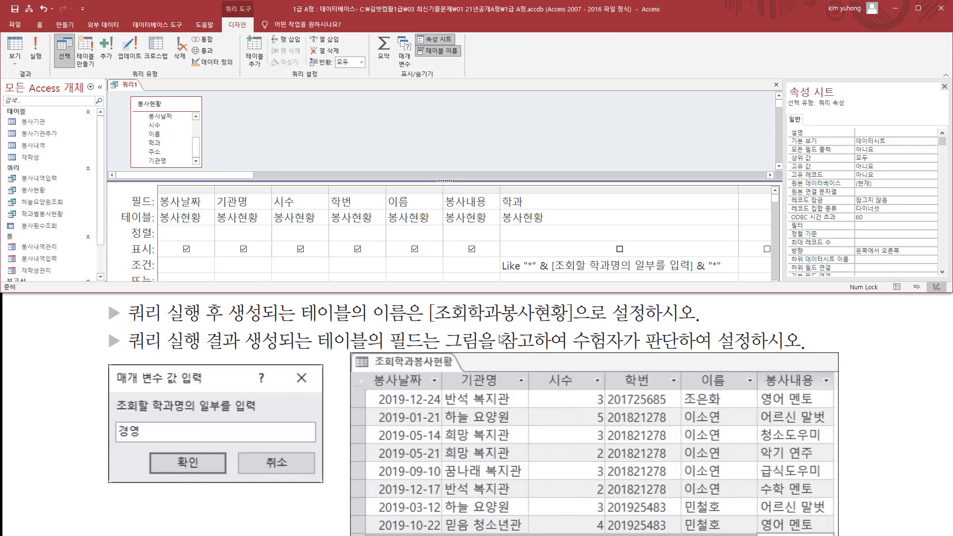
scroll(502, 340, "up", 1)
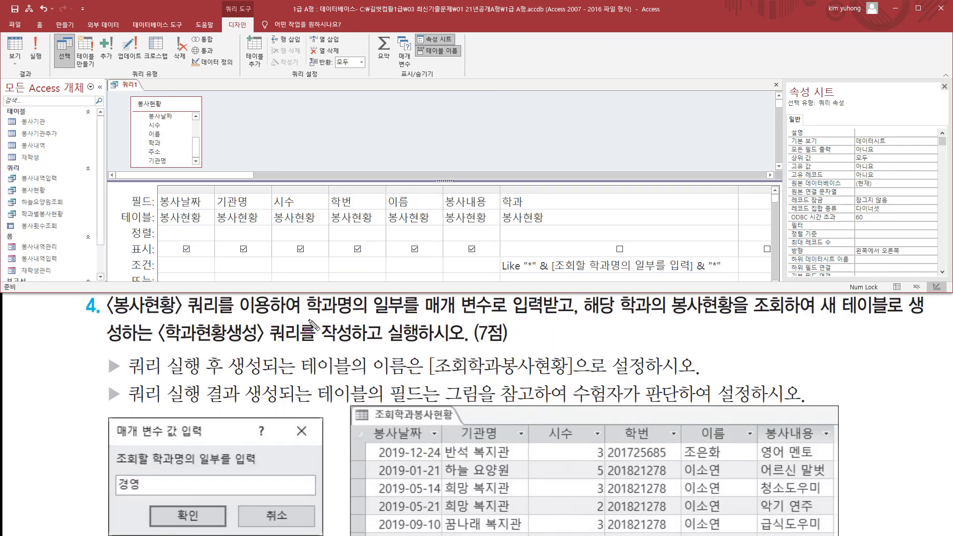
mouse_move(300, 318)
left_mouse_down()
mouse_move(575, 321)
mouse_move(577, 338)
left_mouse_up()
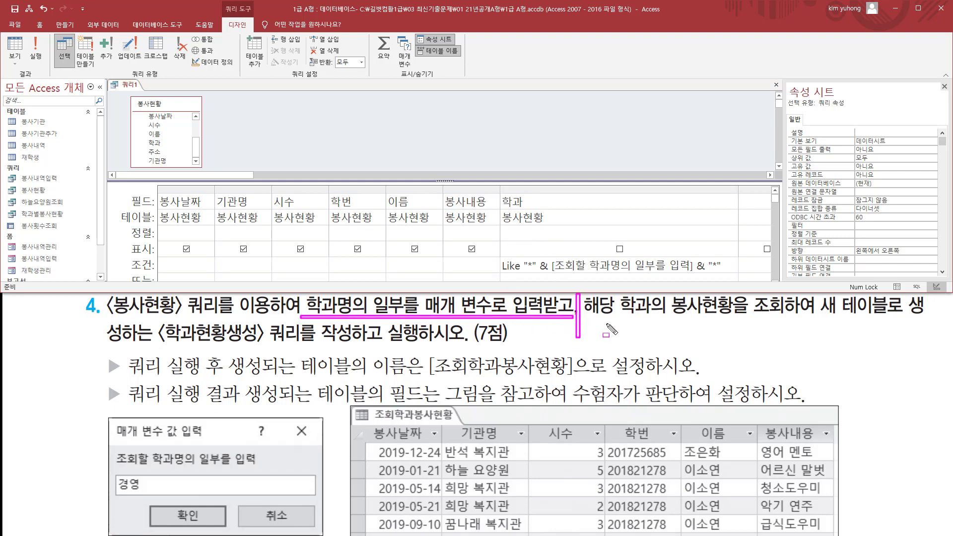
mouse_move(584, 317)
left_mouse_down()
mouse_move(814, 316)
mouse_move(936, 336)
mouse_move(926, 335)
left_mouse_up()
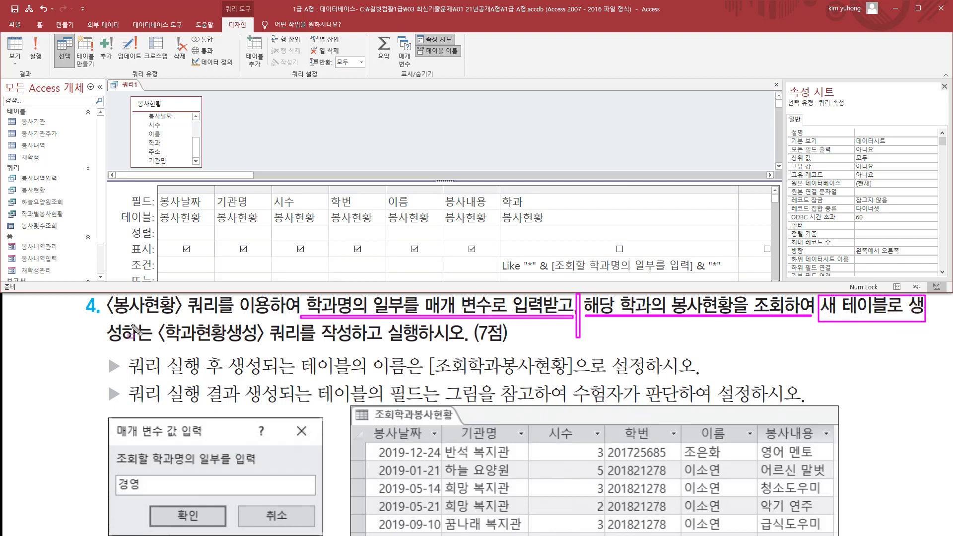
mouse_move(96, 343)
left_mouse_down()
mouse_move(294, 344)
mouse_move(303, 326)
left_mouse_up()
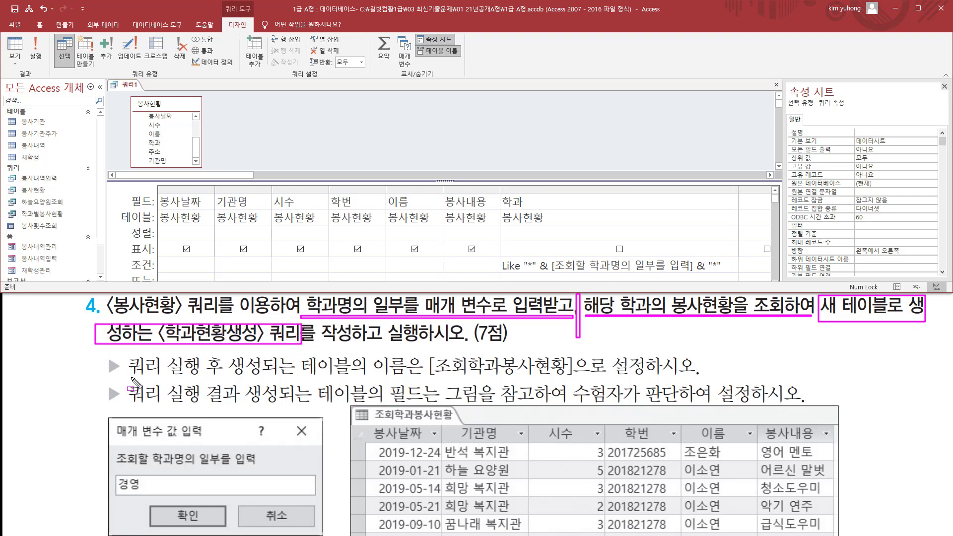
mouse_move(119, 377)
left_mouse_down()
mouse_move(228, 378)
mouse_move(229, 359)
mouse_move(303, 359)
mouse_move(410, 364)
mouse_move(410, 376)
mouse_move(570, 374)
left_mouse_up()
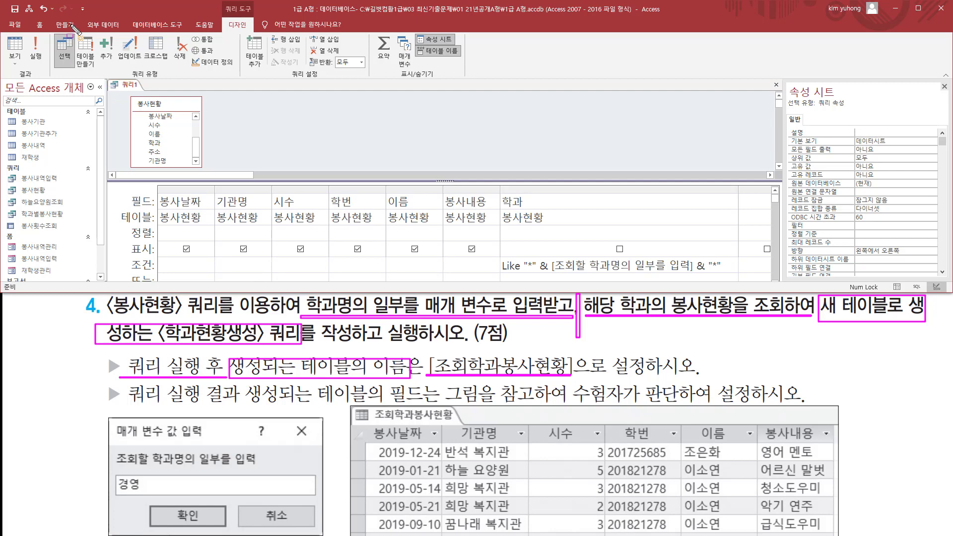
mouse_move(73, 28)
left_mouse_down()
mouse_move(98, 50)
mouse_move(99, 79)
left_mouse_up()
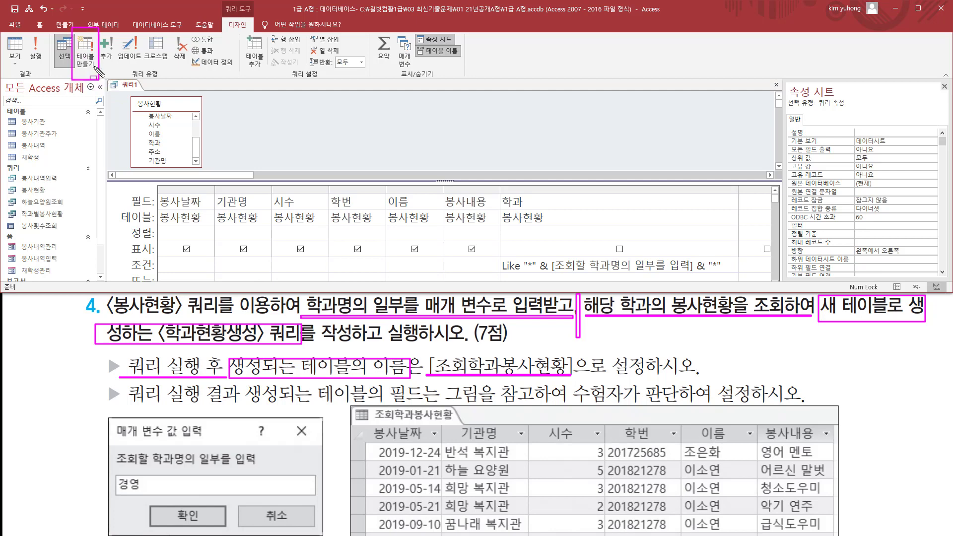
key("Escape")
Convert the query to a make-table query that creates 조회학과봉사현황 in the current database
left_click_drag(125, 67, 167, 81)
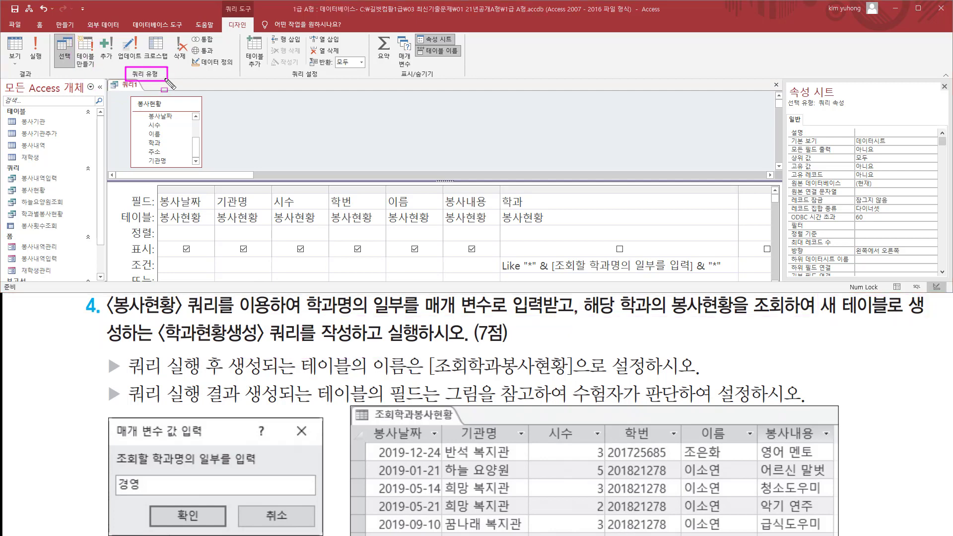
mouse_move(74, 33)
left_mouse_down()
mouse_move(94, 52)
mouse_move(102, 80)
left_mouse_up()
key("Escape")
left_click(86, 55)
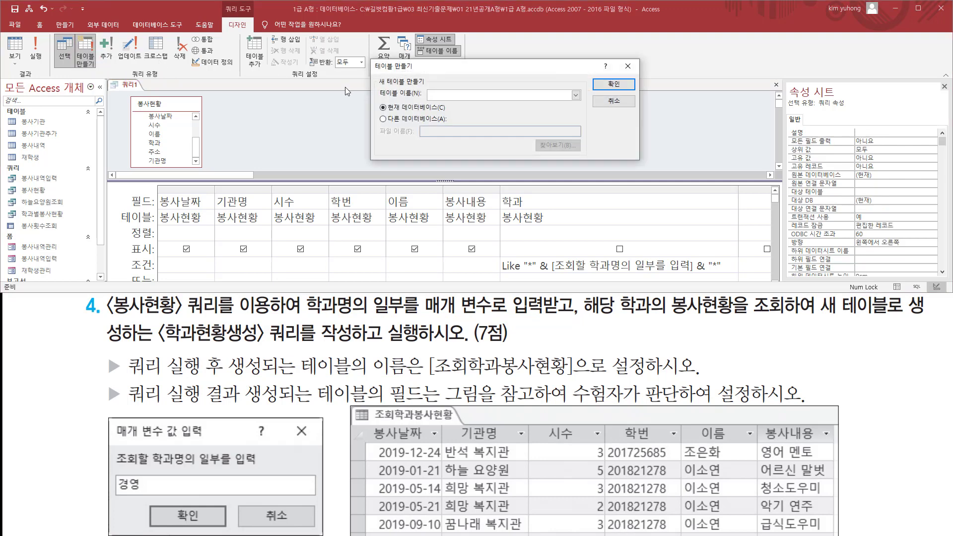
left_click_drag(380, 99, 421, 99)
mouse_move(296, 352)
left_mouse_down()
mouse_move(411, 380)
mouse_move(567, 376)
left_mouse_up()
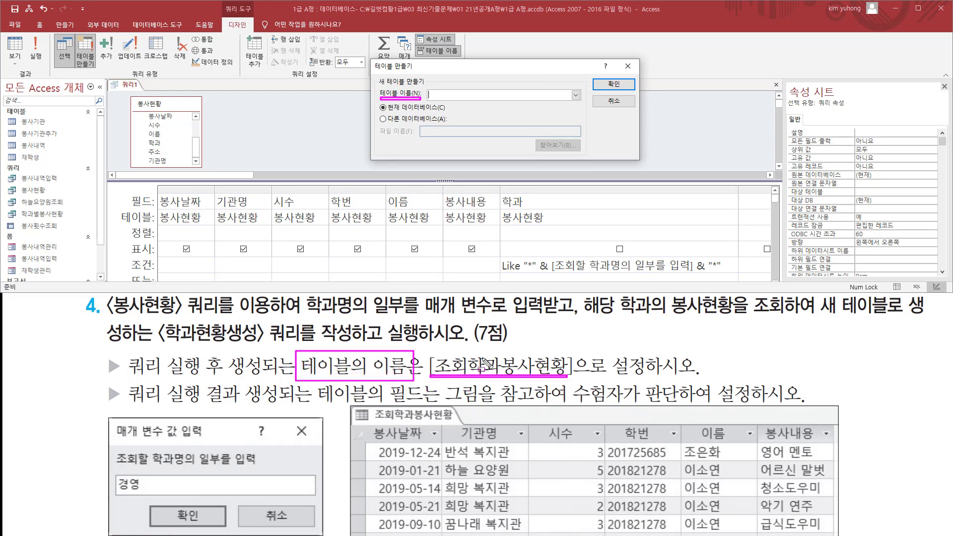
key("Escape")
left_click(451, 97)
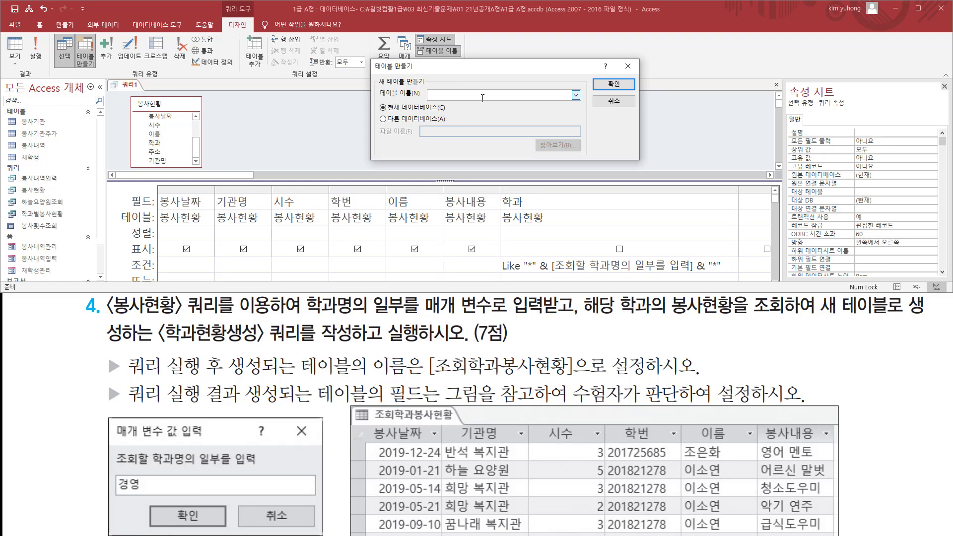
type("조회학과봉ㅅ사현황")
left_click(604, 85)
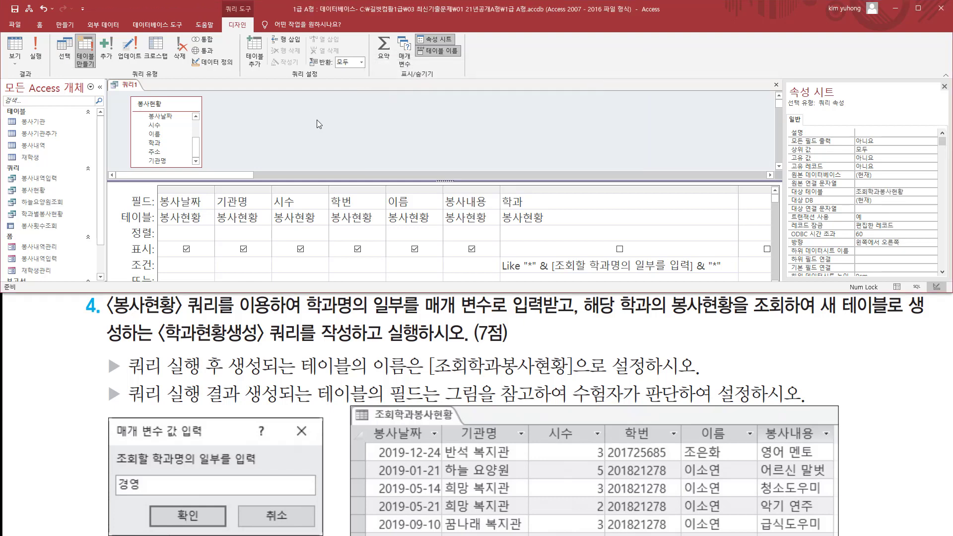
Run the make-table query with 경영 as the parameter value and accept creating the new table
left_click(37, 51)
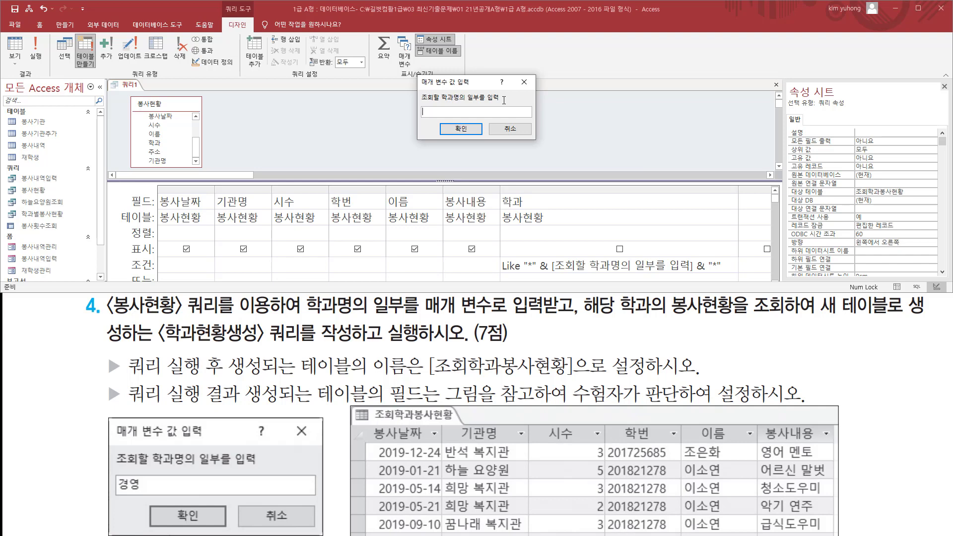
type("경여")
left_click(460, 128)
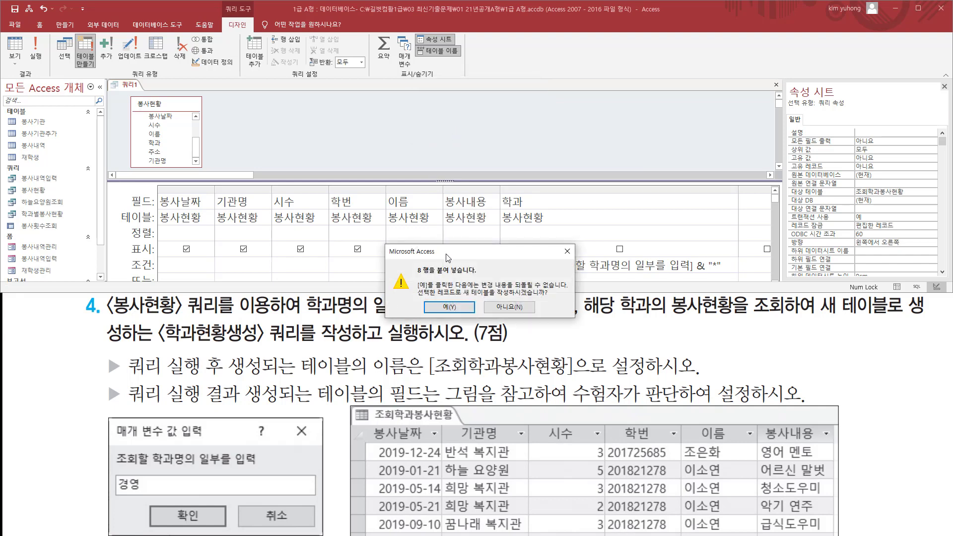
left_click_drag(449, 252, 435, 130)
left_click_drag(402, 157, 474, 157)
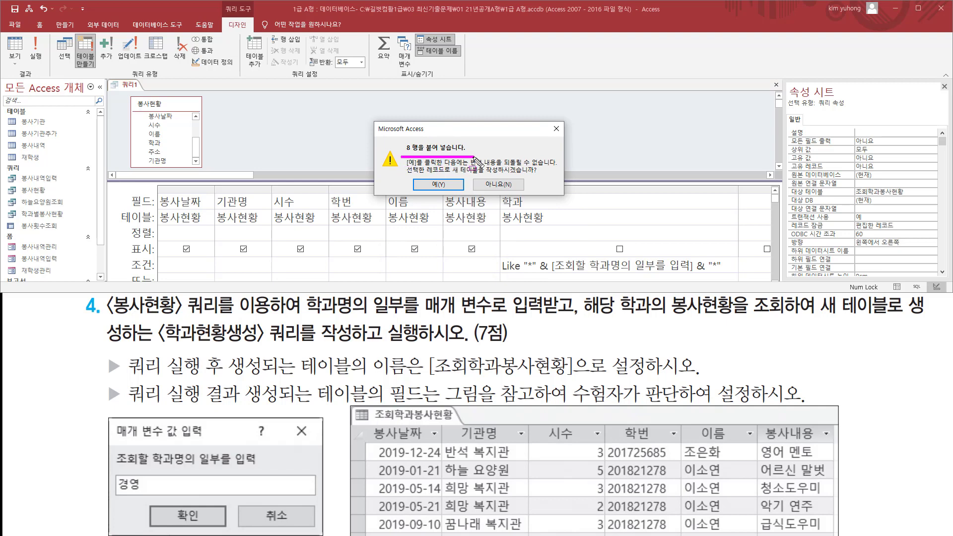
left_click_drag(423, 177, 440, 189)
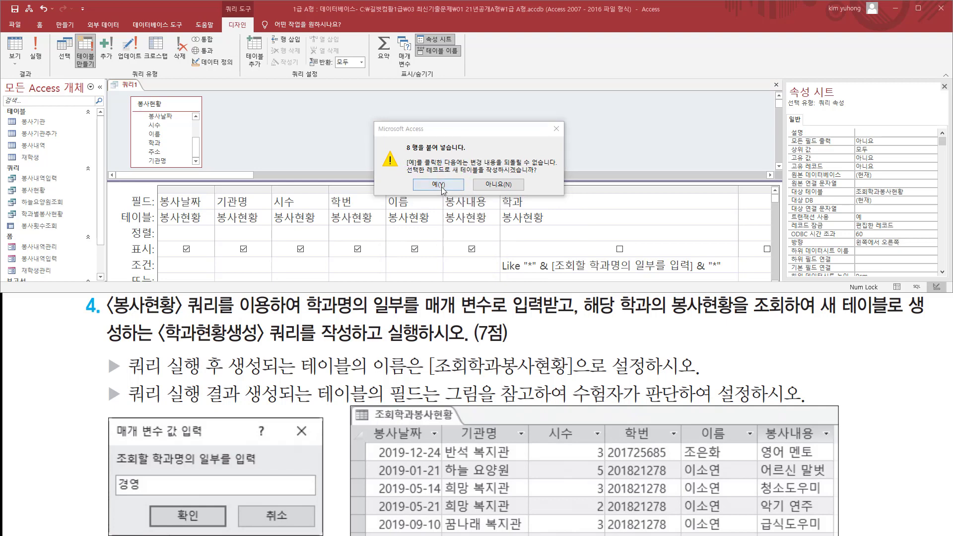
left_click(439, 184)
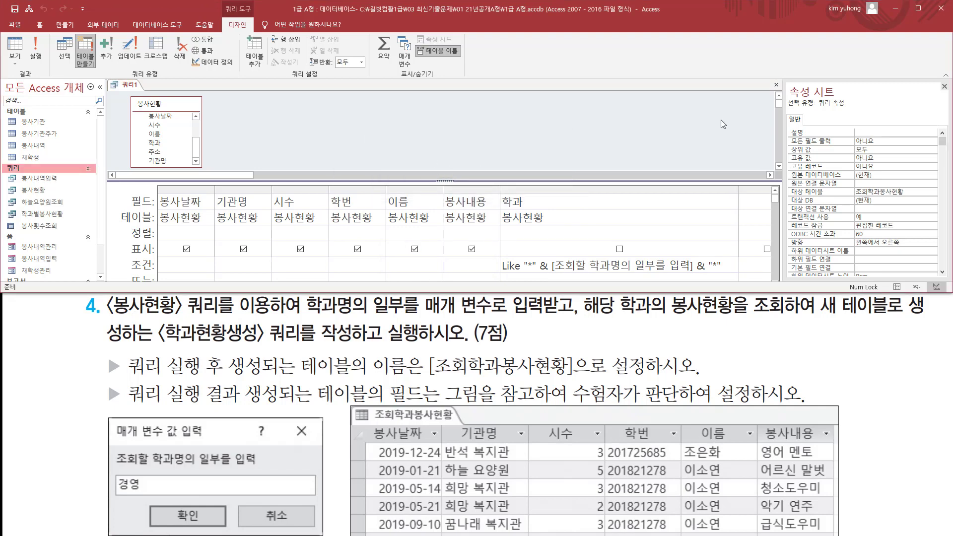
Close the query and save it under the name 학과현황생성
left_click(776, 85)
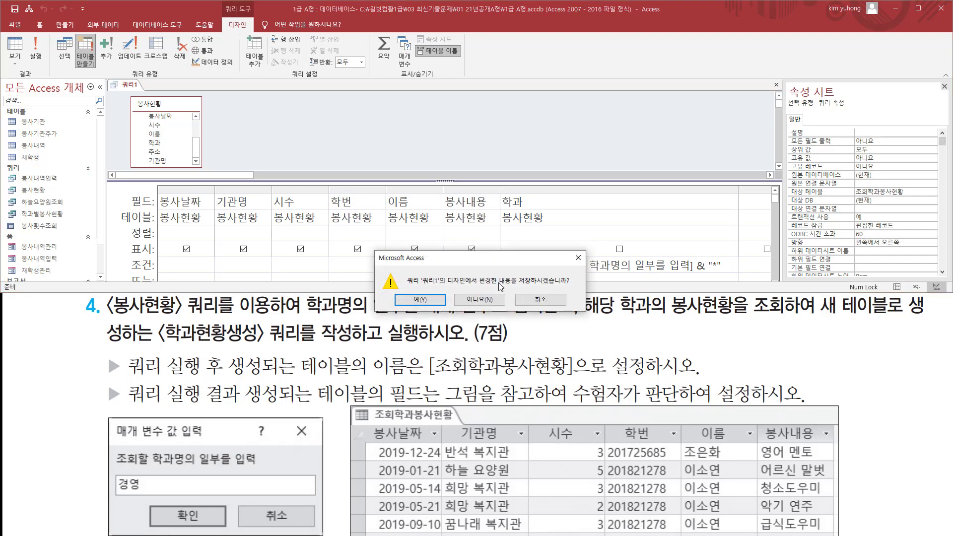
left_click(421, 299)
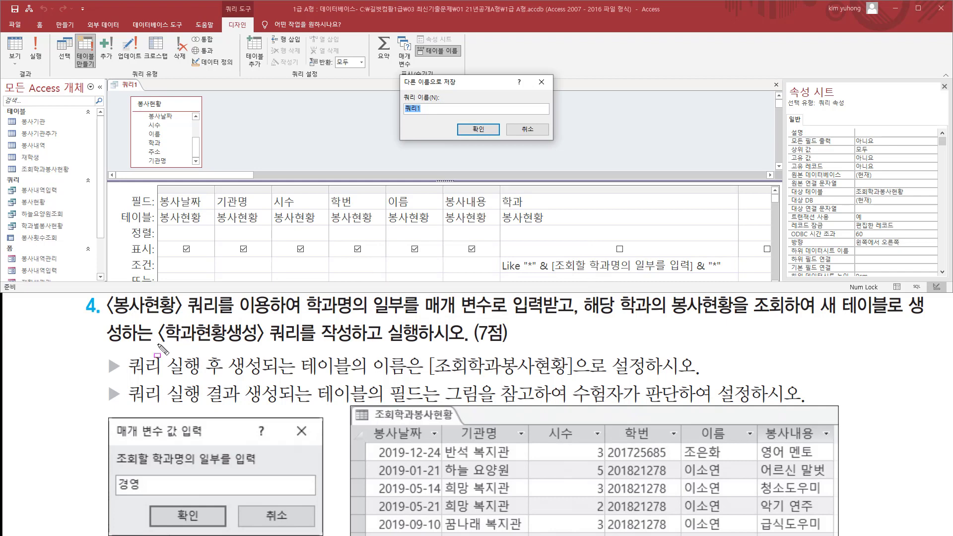
mouse_move(158, 342)
left_mouse_down()
mouse_move(249, 344)
mouse_move(265, 319)
mouse_move(306, 323)
left_mouse_up()
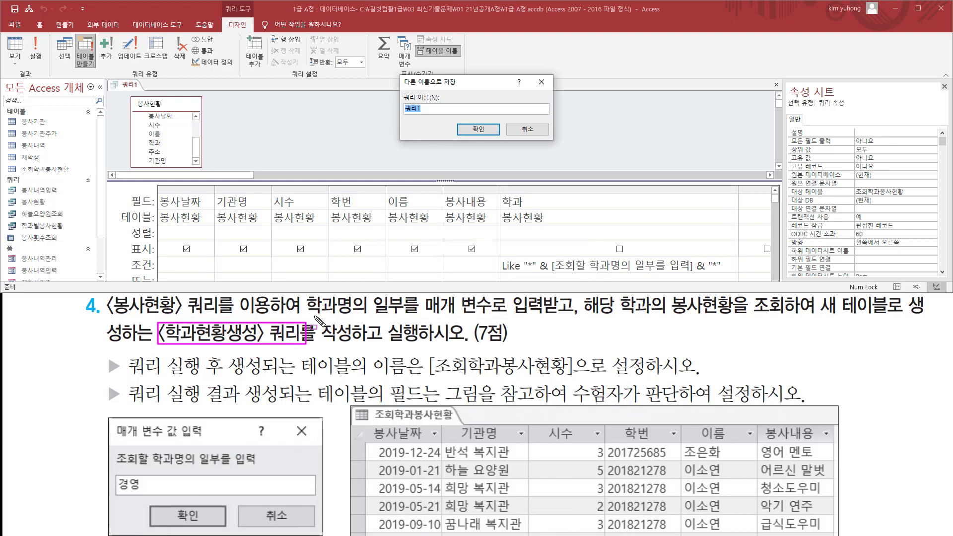
key("Escape")
left_click_drag(433, 108, 379, 108)
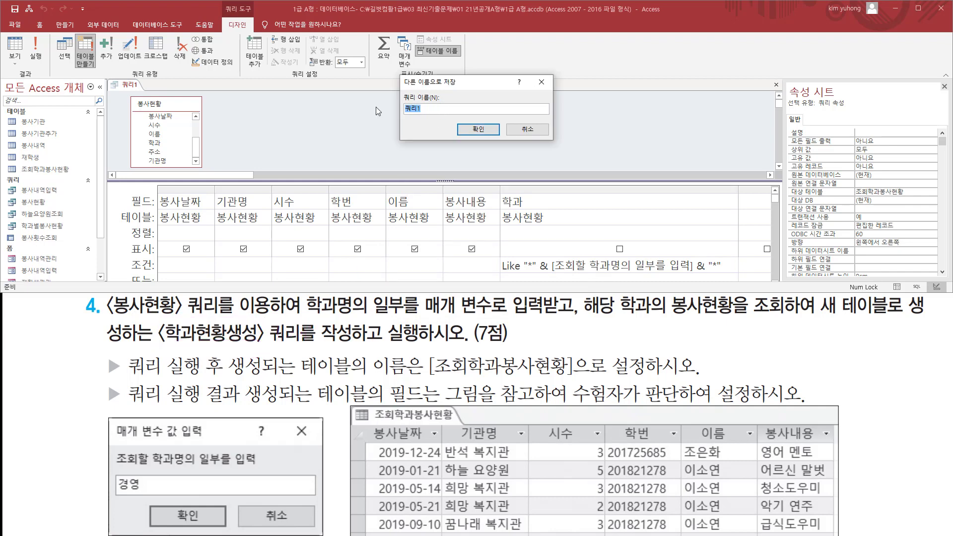
type("학과혀ㄴ황생성")
left_click(469, 129)
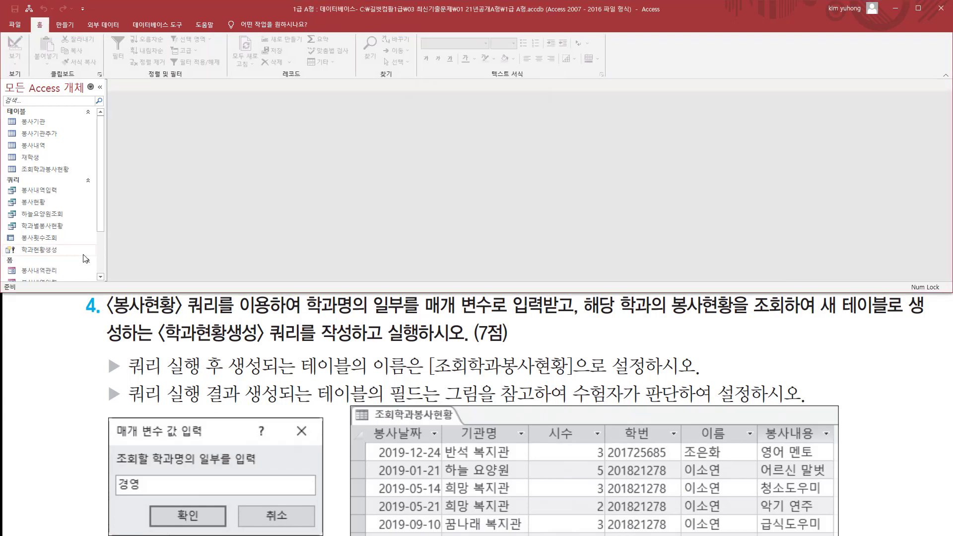
Check the object list for the 학과현황생성 query and the 조회학과봉사현황 table
key("ctrl+shift+d")
left_click_drag(14, 244, 64, 258)
mouse_move(7, 162)
left_mouse_down()
mouse_move(22, 176)
mouse_move(87, 177)
mouse_move(79, 176)
left_mouse_up()
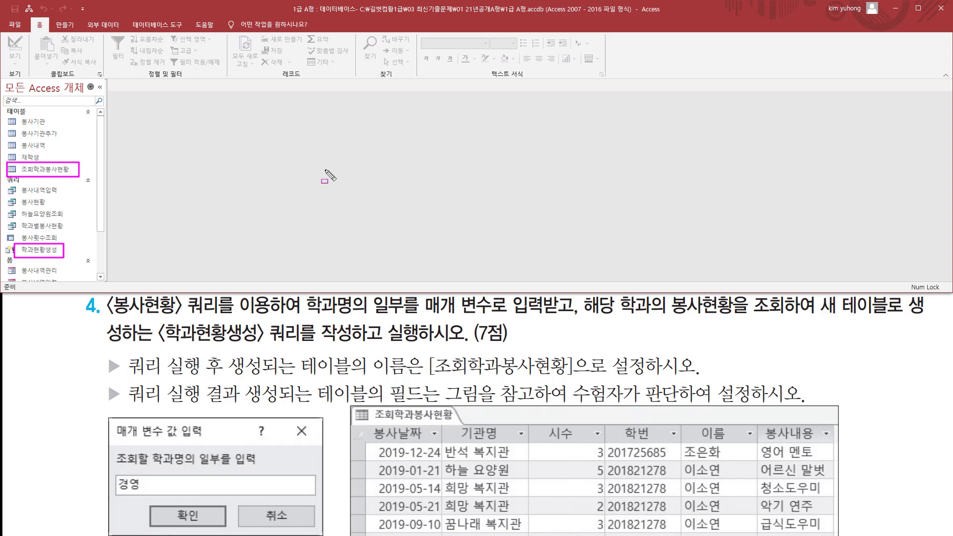
key("Escape")
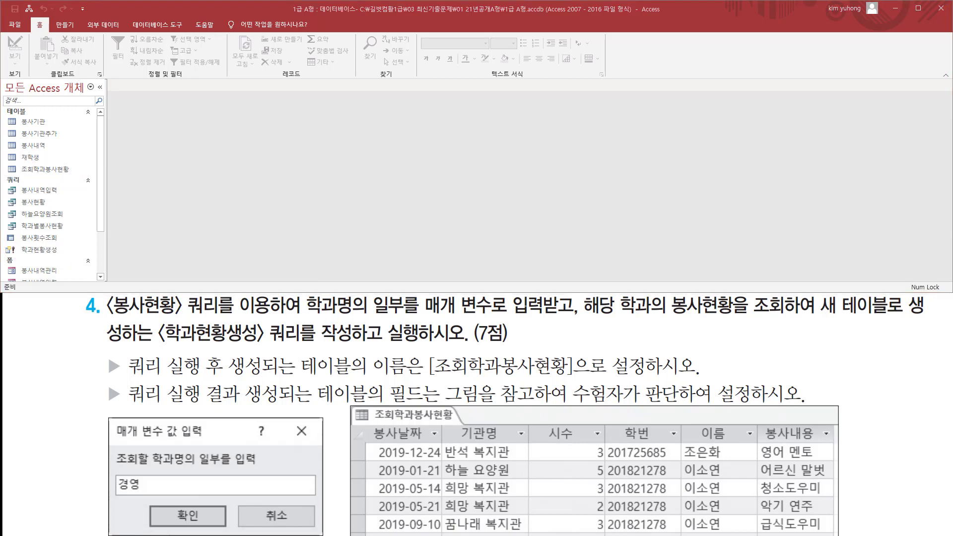